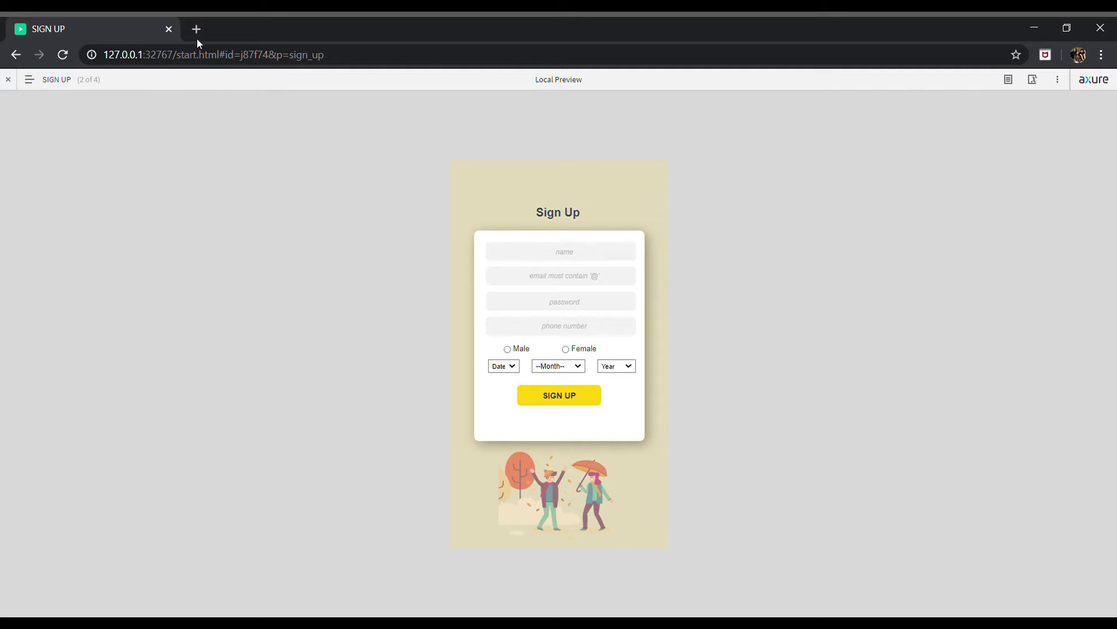
# Browse the sitemap through Sign In (trying an empty login) and Profile, ending on Sign Up
pyautogui.click(72, 86)
pyautogui.click(52, 167)
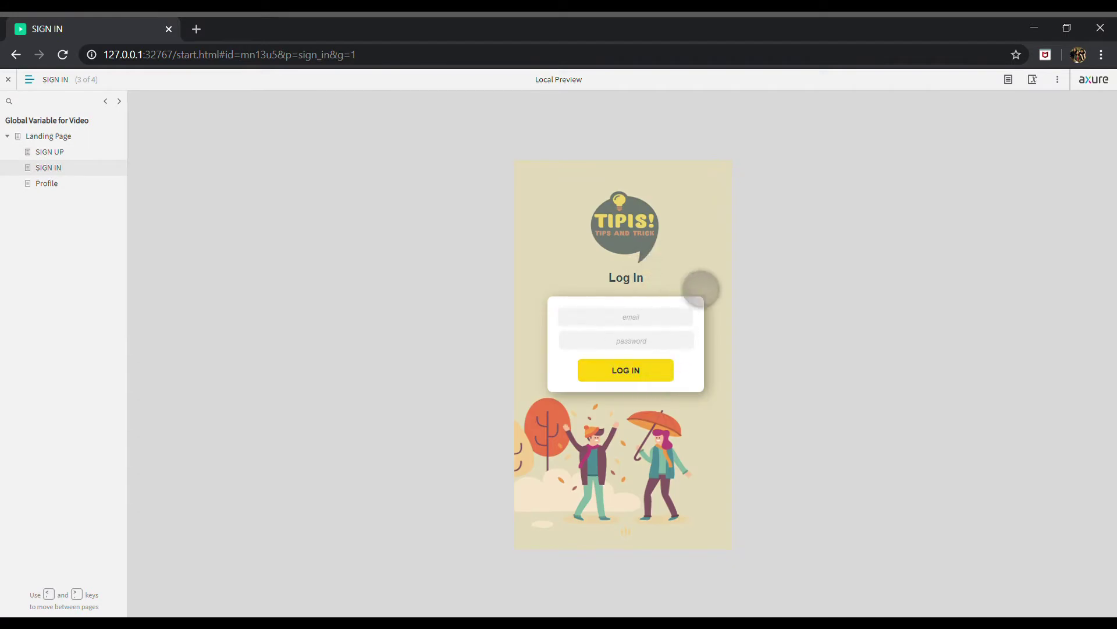
pyautogui.click(665, 379)
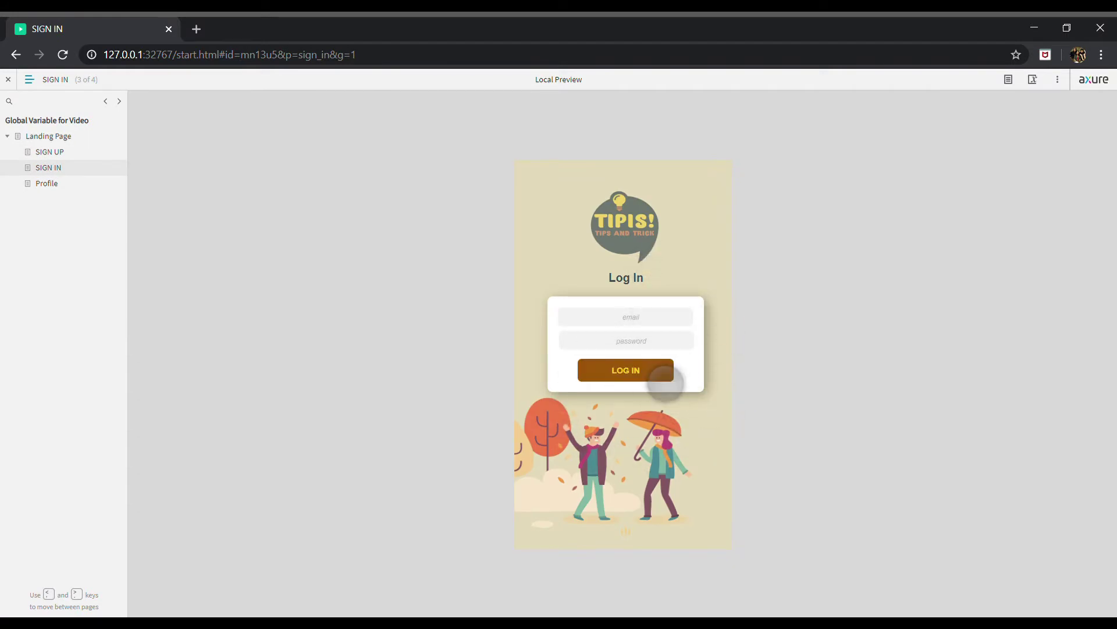
pyautogui.click(60, 184)
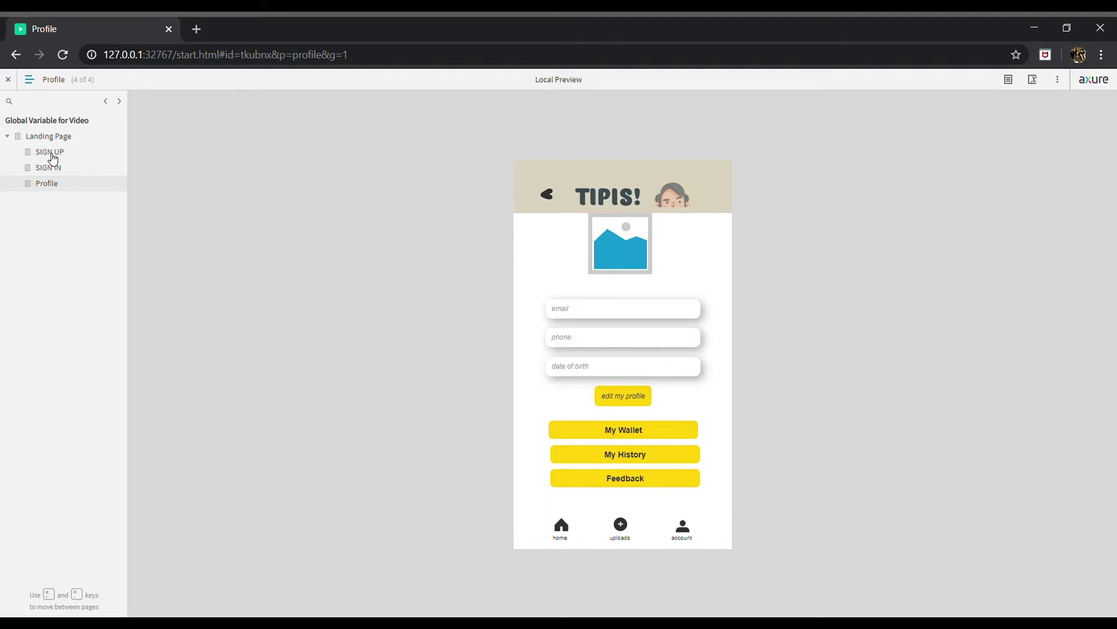
pyautogui.click(52, 156)
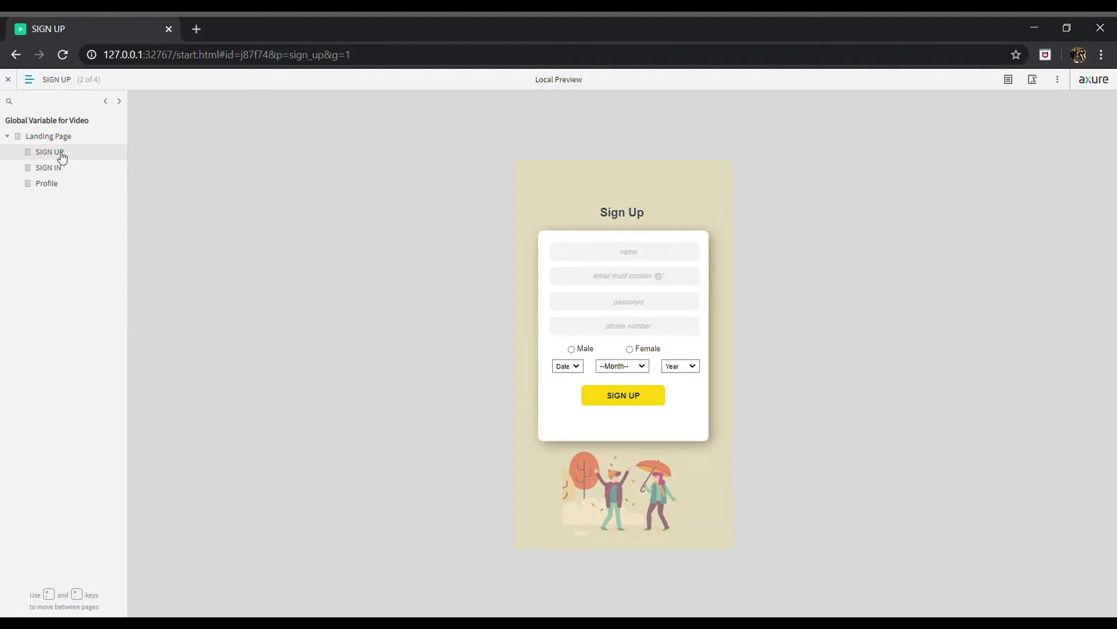
# Enter the username Admin, an e-mail address and a password in the sign-up form
pyautogui.click(690, 249)
pyautogui.write('Admin')
pyautogui.press('Tab')
pyautogui.click(654, 277)
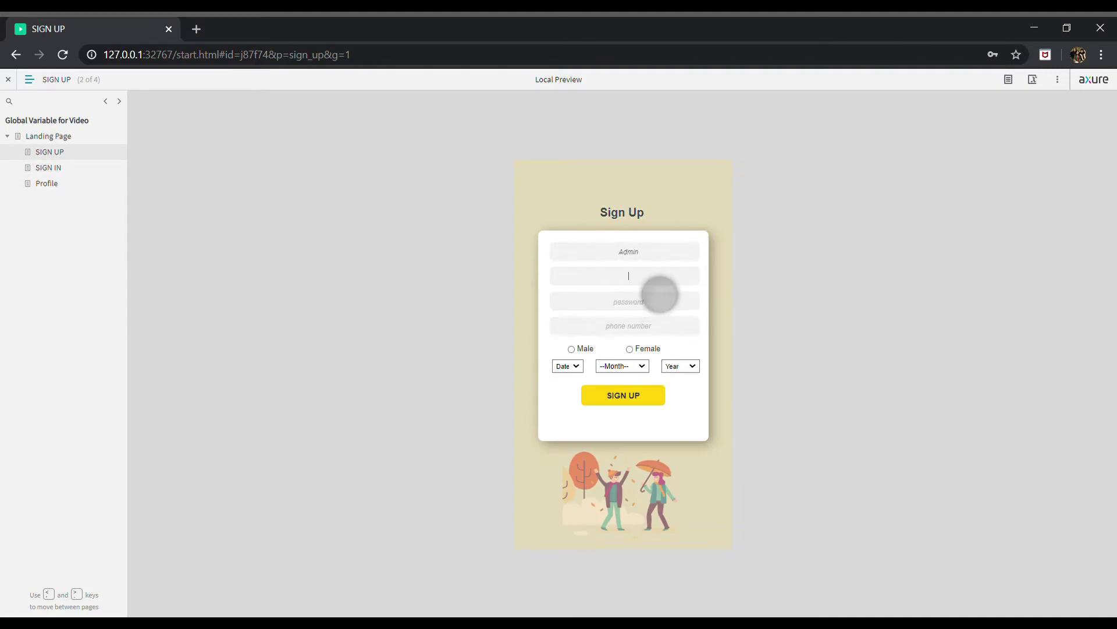
pyautogui.write('admin@gma')
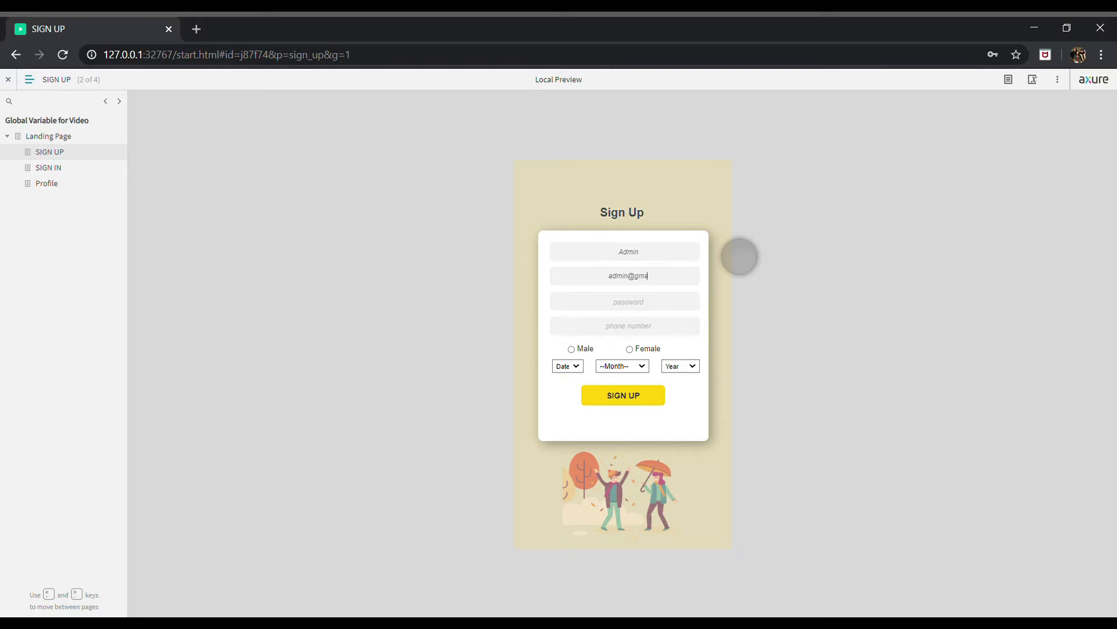
pyautogui.write('il.com')
pyautogui.press('Tab')
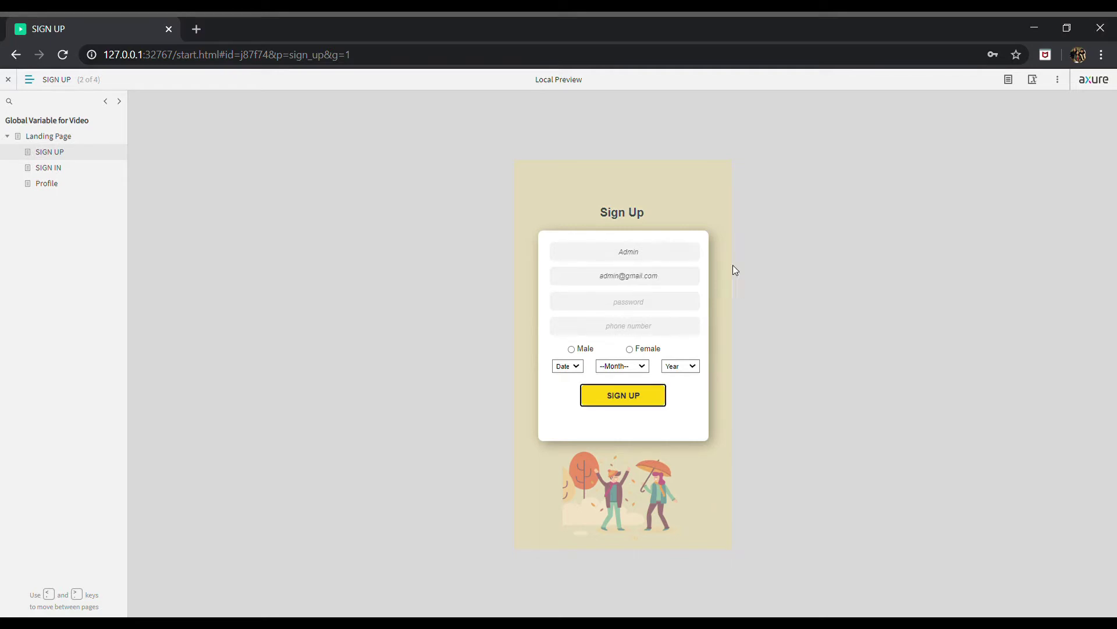
pyautogui.write('12345678')
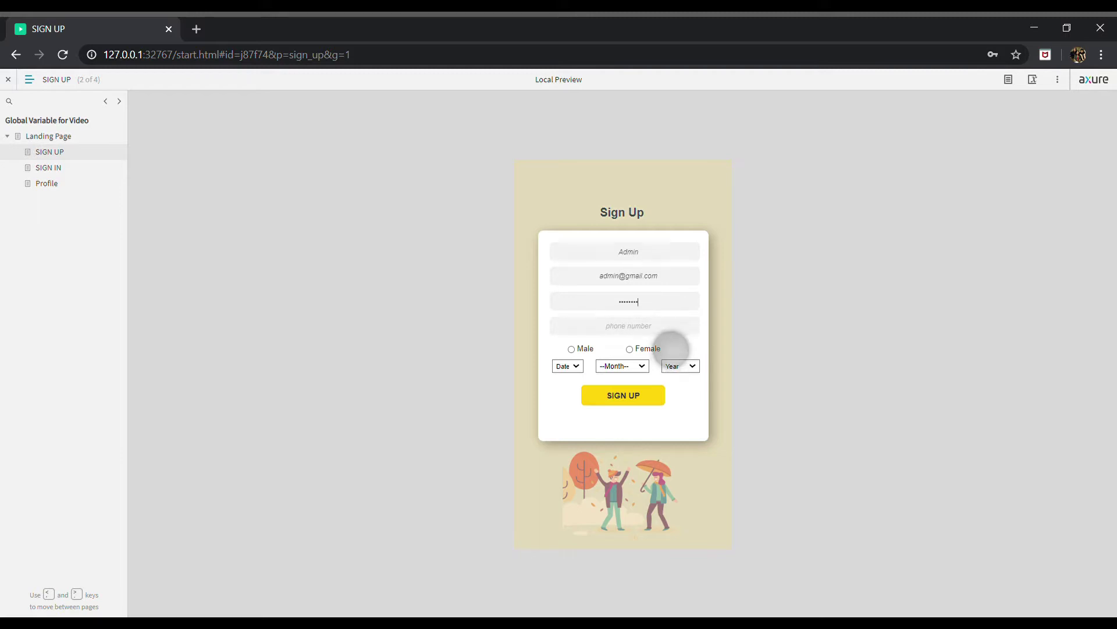
# Add a phone number, choose Female as gender and submit the sign-up form
pyautogui.press('Tab')
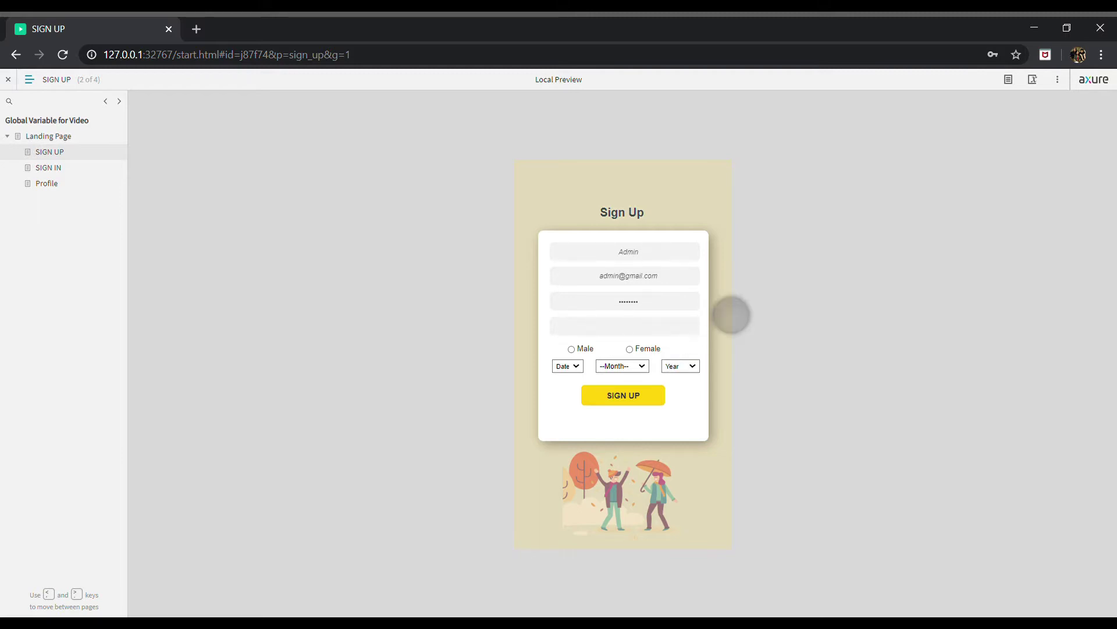
pyautogui.write('1234567890')
pyautogui.click(629, 349)
pyautogui.click(627, 395)
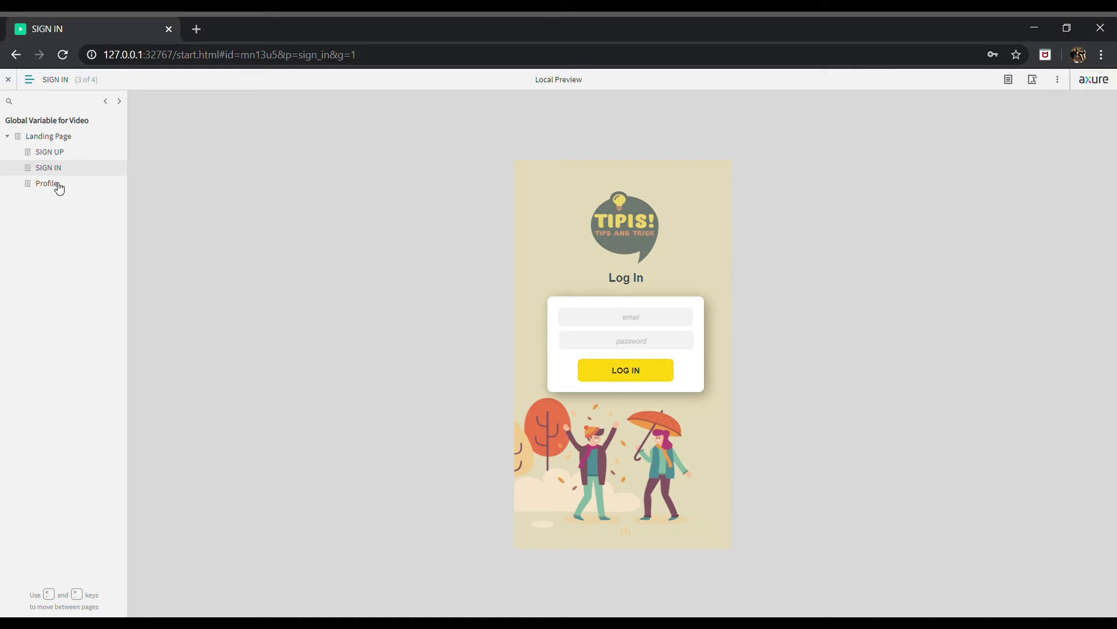
pyautogui.click(58, 188)
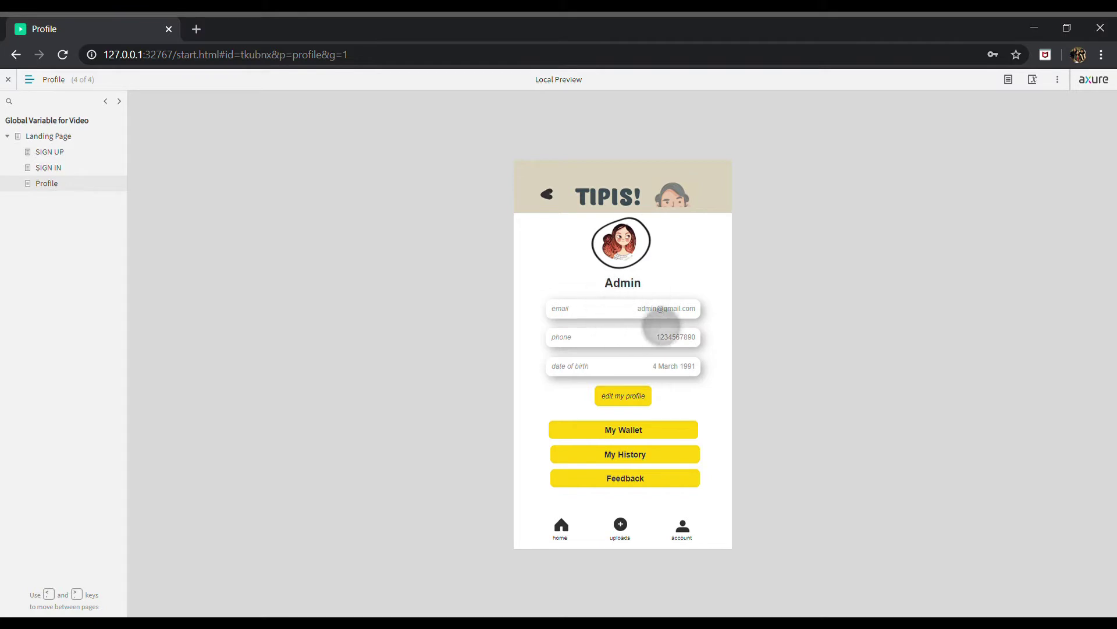
pyautogui.click(640, 402)
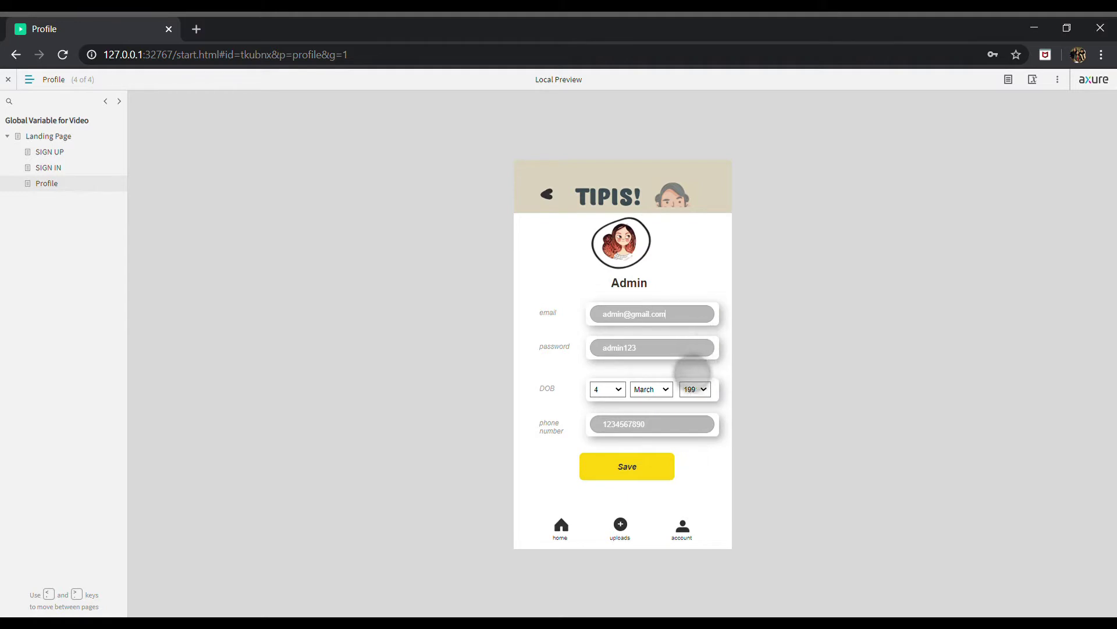
pyautogui.hotkey('ctrl', 'a')
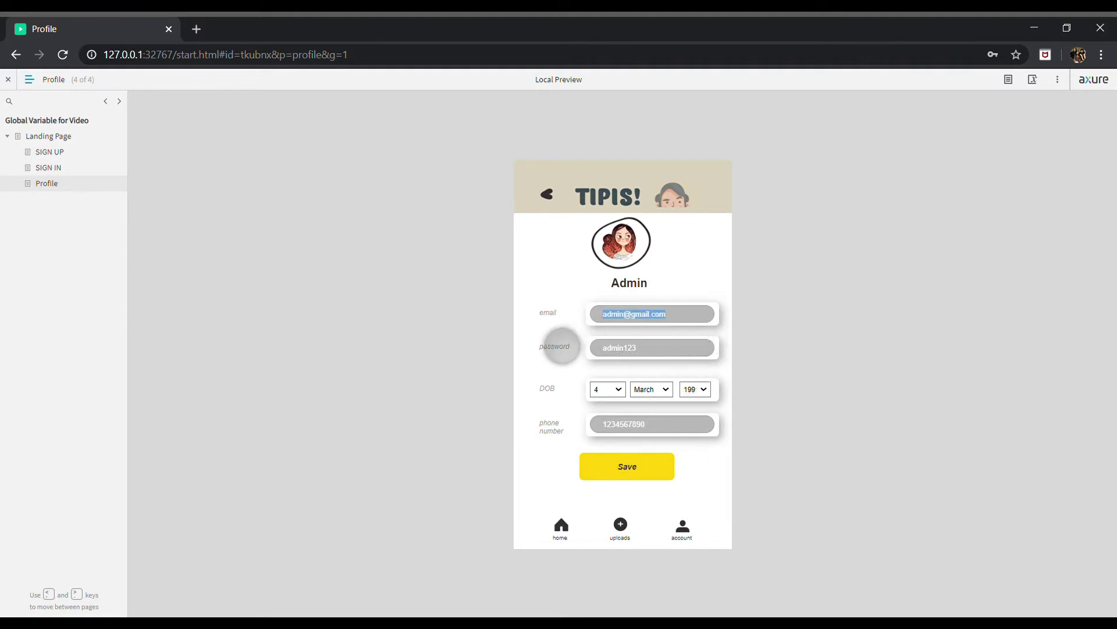
pyautogui.write('test')
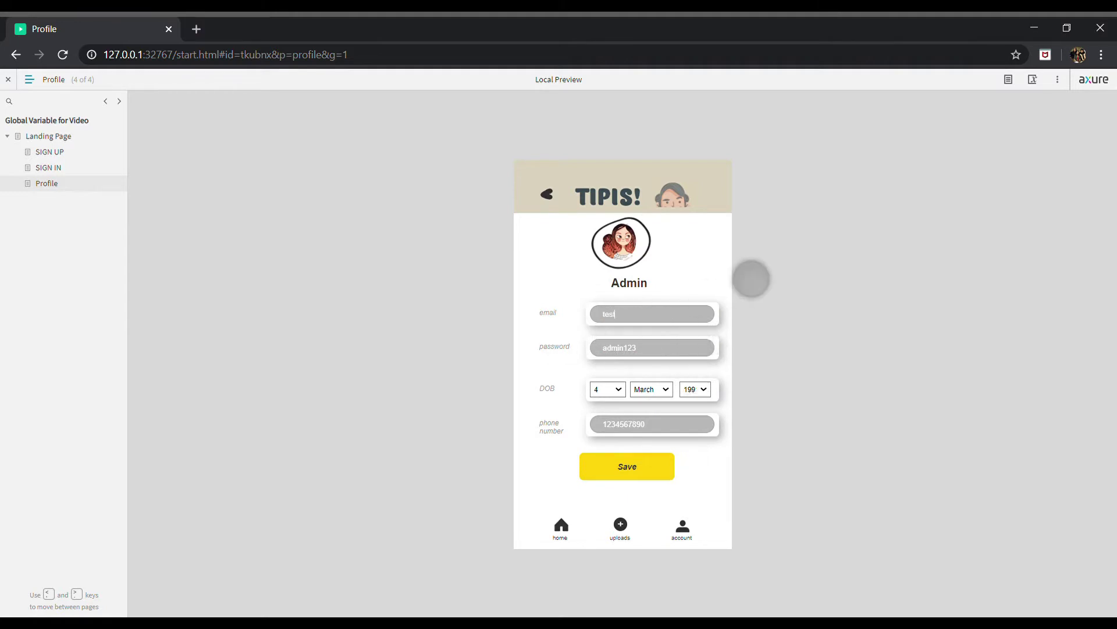
pyautogui.write('@ga')
pyautogui.write('ail.com')
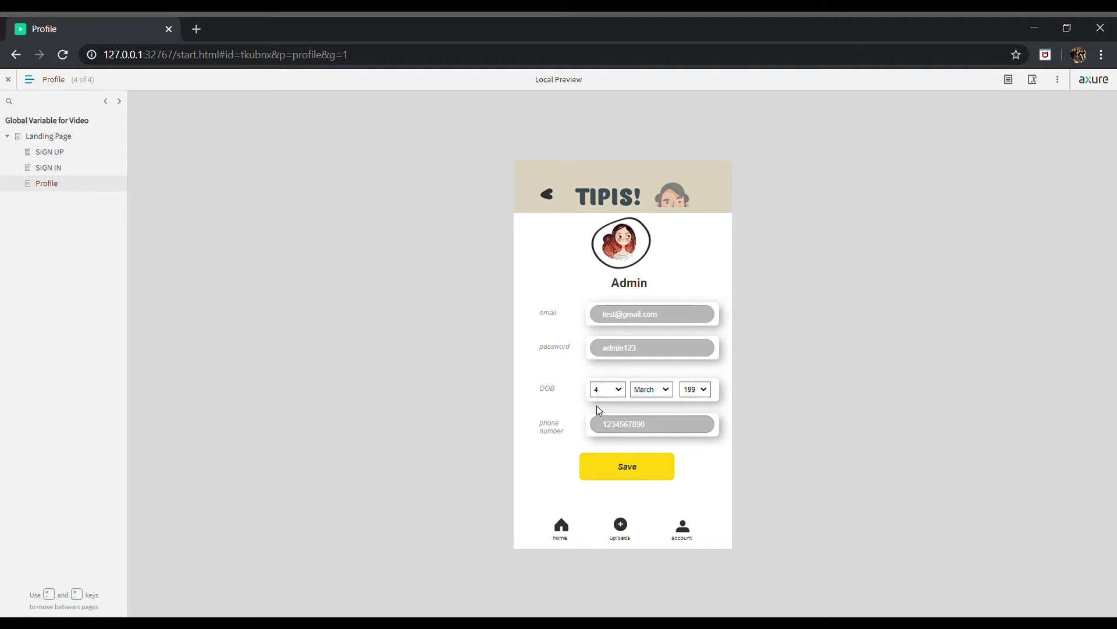
pyautogui.click(599, 410)
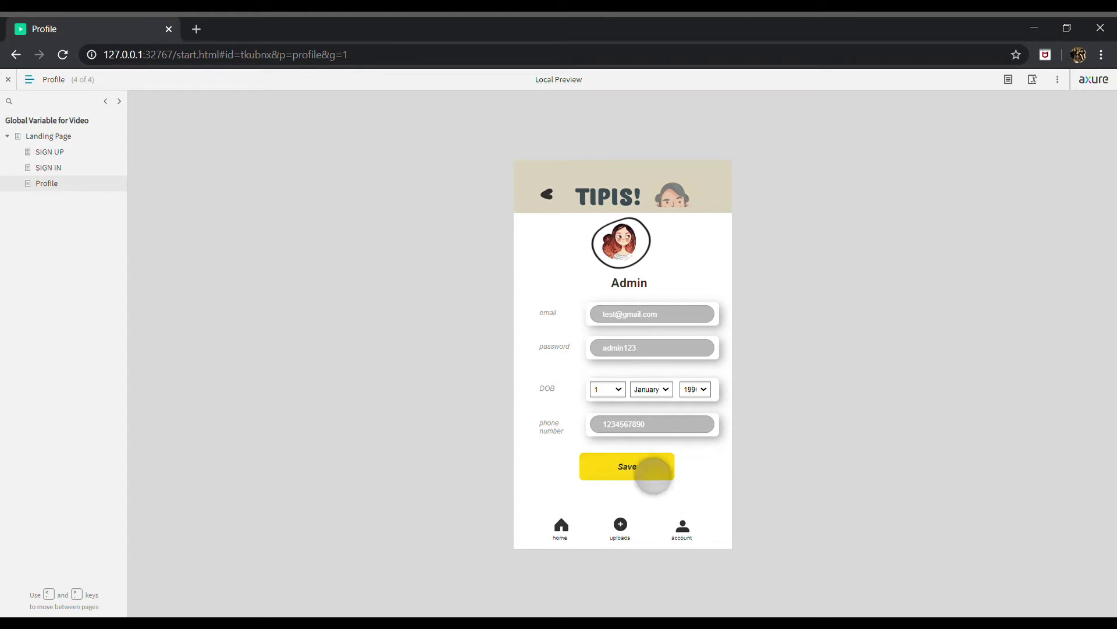
pyautogui.click(643, 466)
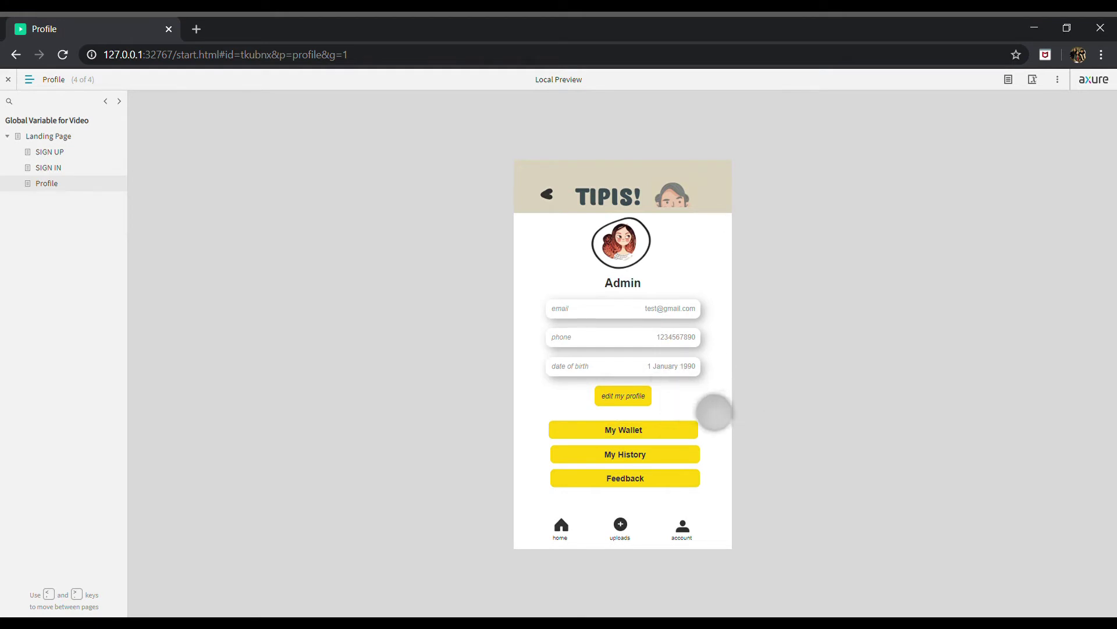
pyautogui.click(48, 168)
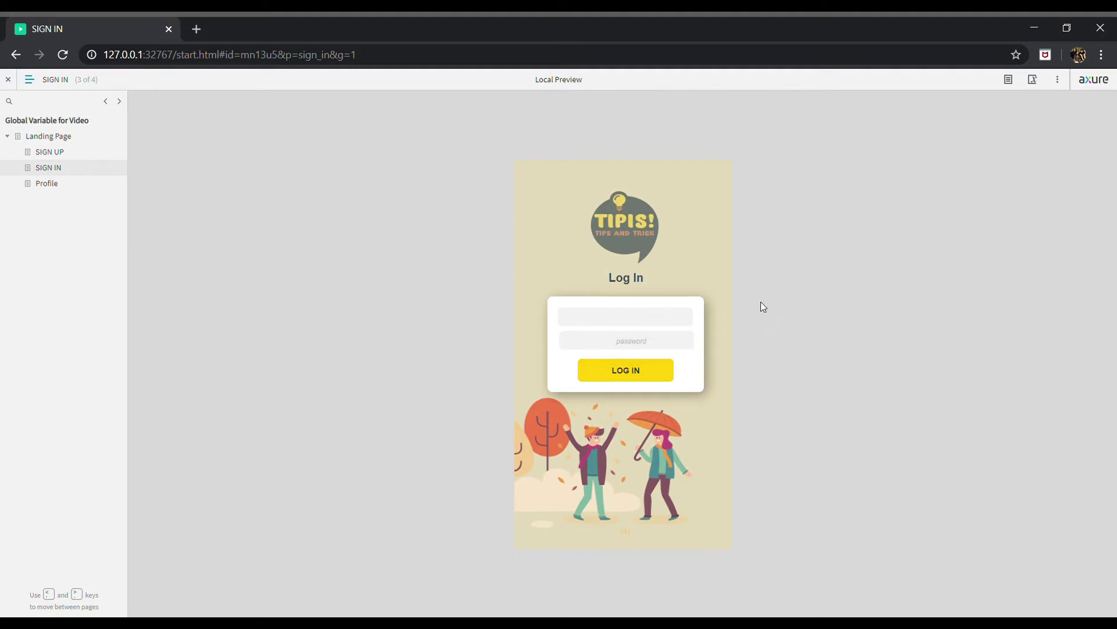
# Try logging in with the original e-mail and password to get the invalid-login message
pyautogui.write('admin@gmail.com')
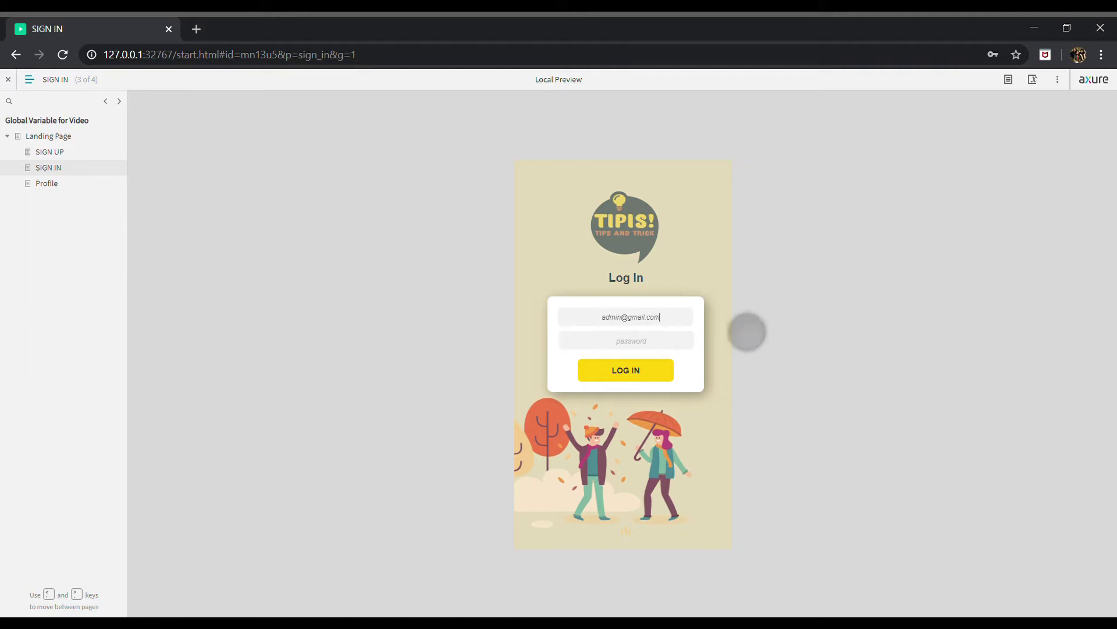
pyautogui.click(675, 345)
pyautogui.write('12345678')
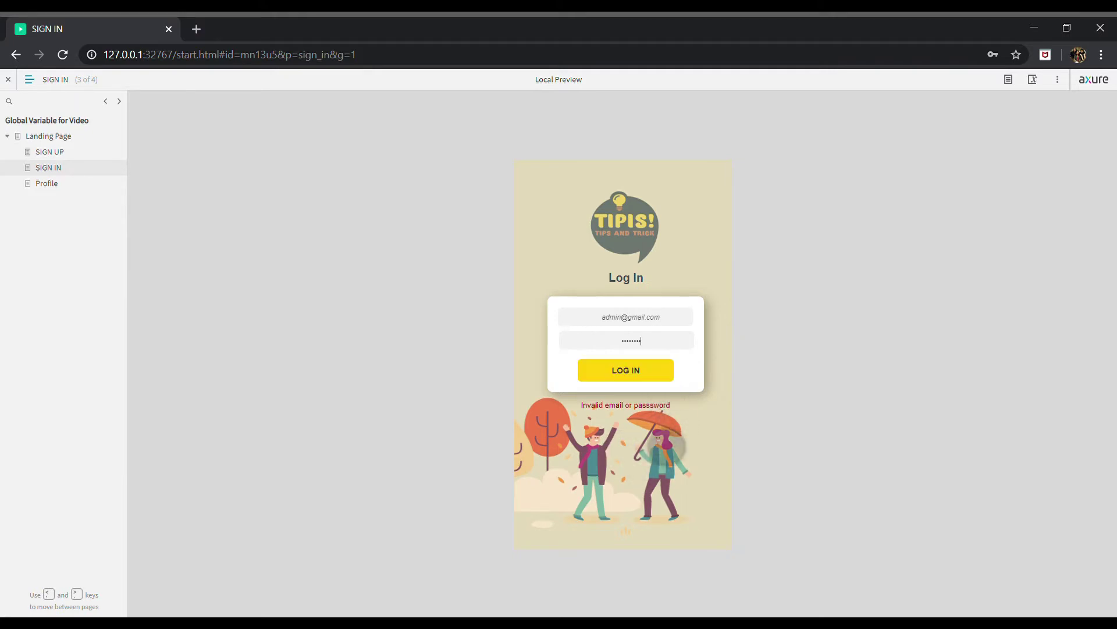
pyautogui.click(666, 377)
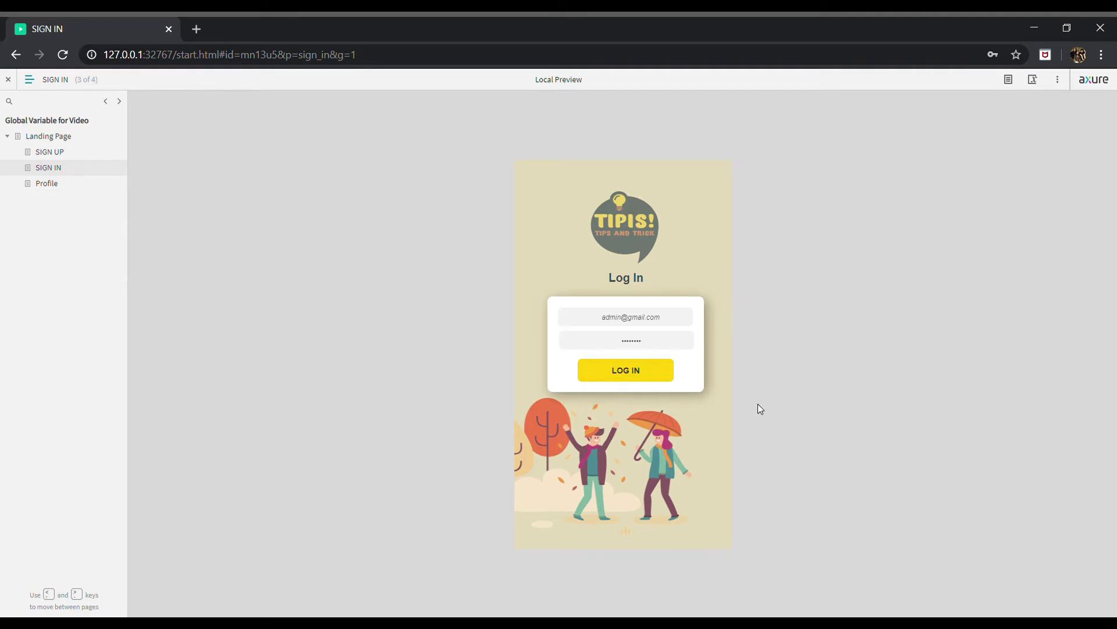
# Log in again using the updated e-mail address
pyautogui.moveTo(758, 403); pyautogui.dragTo(721, 292)
pyautogui.write('test@gmail.com')
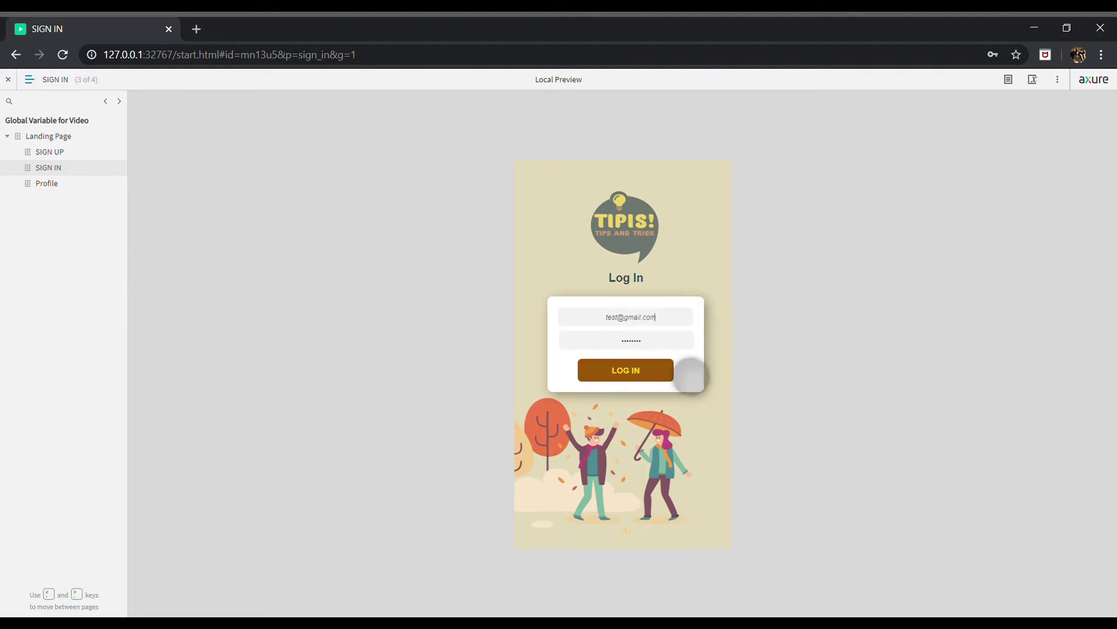
pyautogui.click(666, 373)
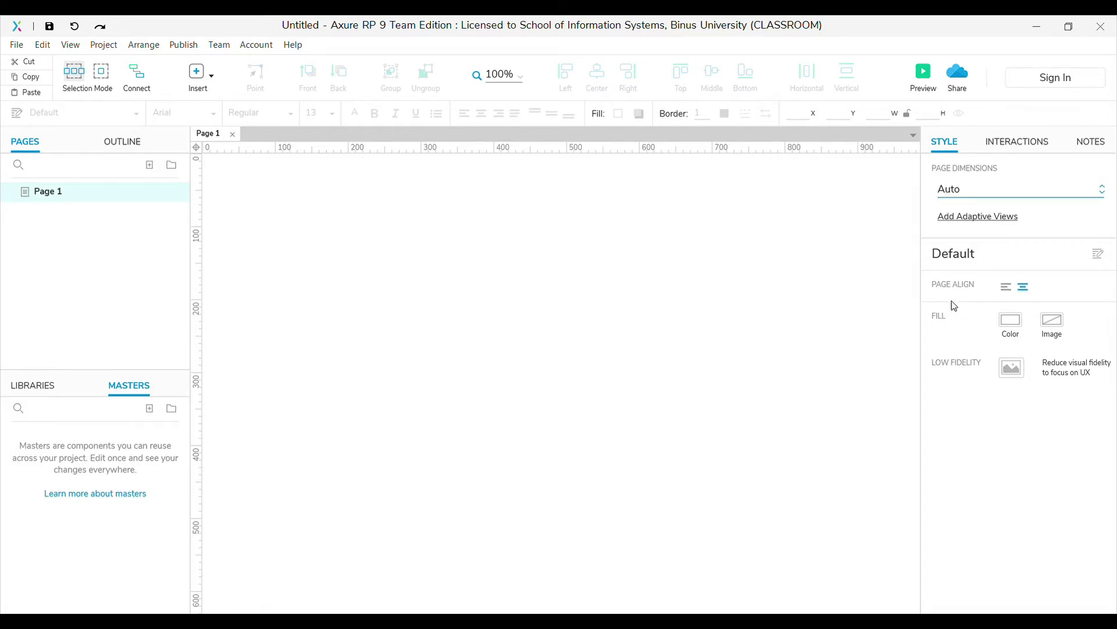
# Set the page size to iPhone 8 (375 x 667) and rename Page 1 to Sign Up
pyautogui.press('Down')
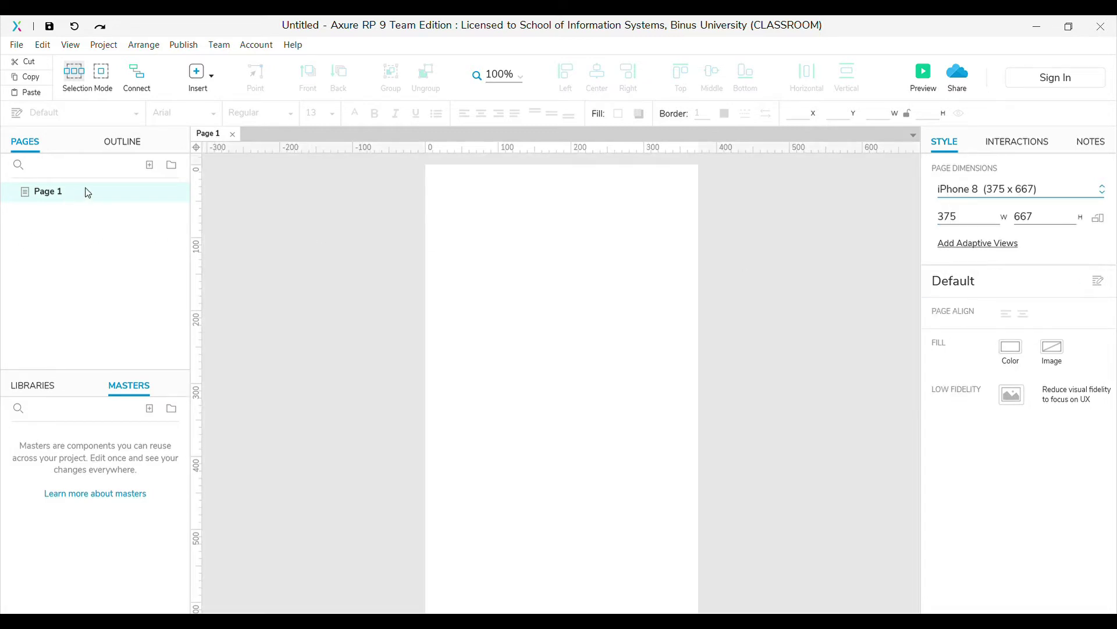
pyautogui.press('F2')
pyautogui.write('Sign Up')
pyautogui.press('Return')
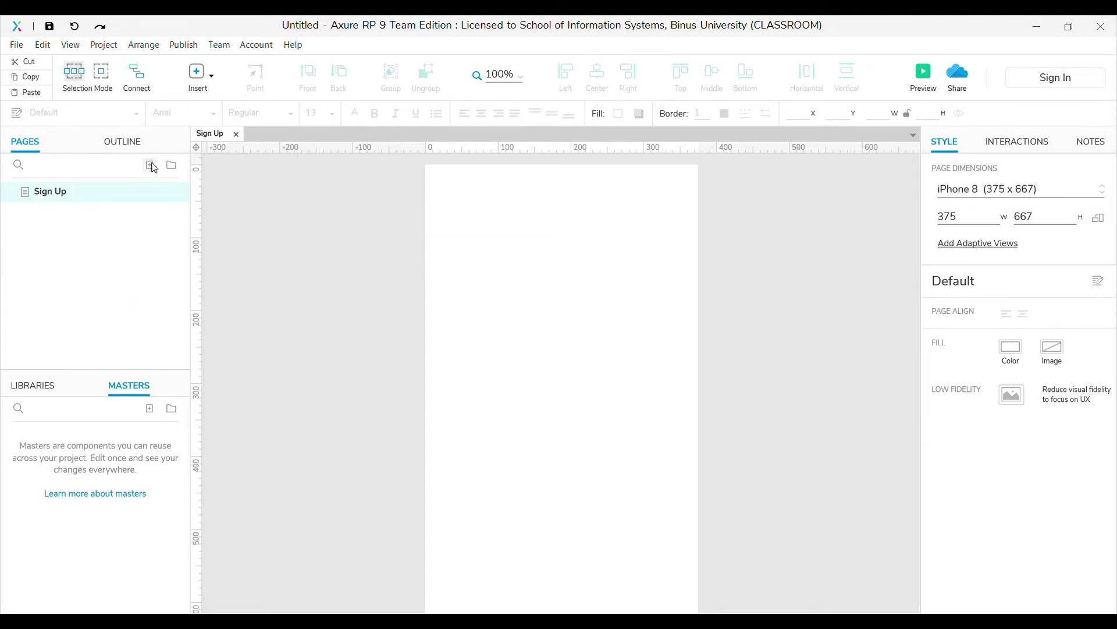
# Add two more pages named Sign In and Profile
pyautogui.click(150, 166)
pyautogui.write('Sign In')
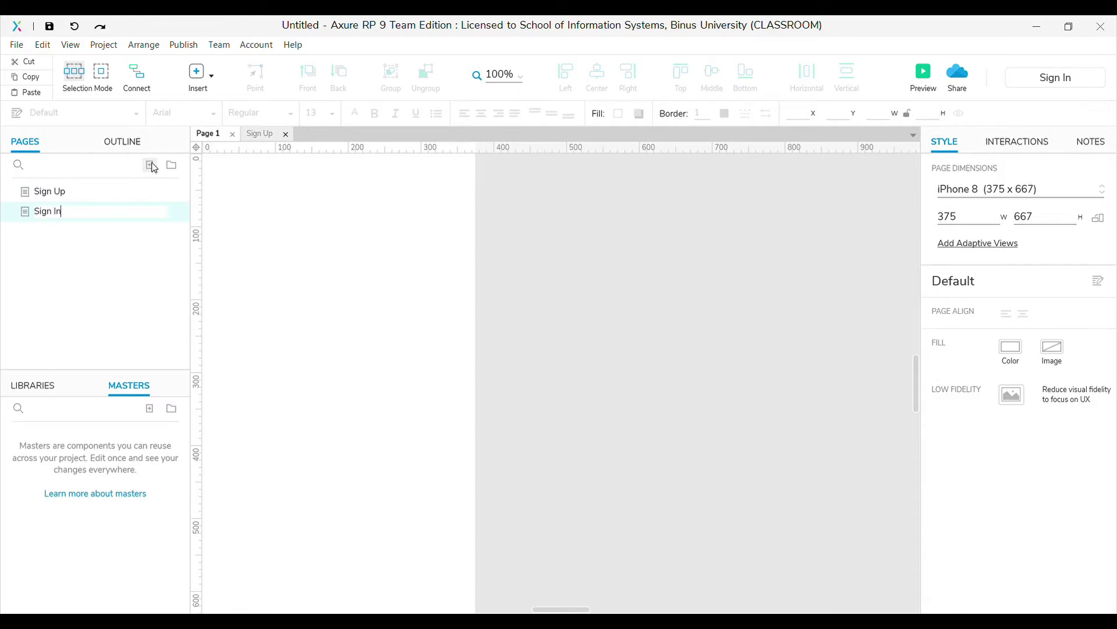
pyautogui.click(149, 166)
pyautogui.write('rofile')
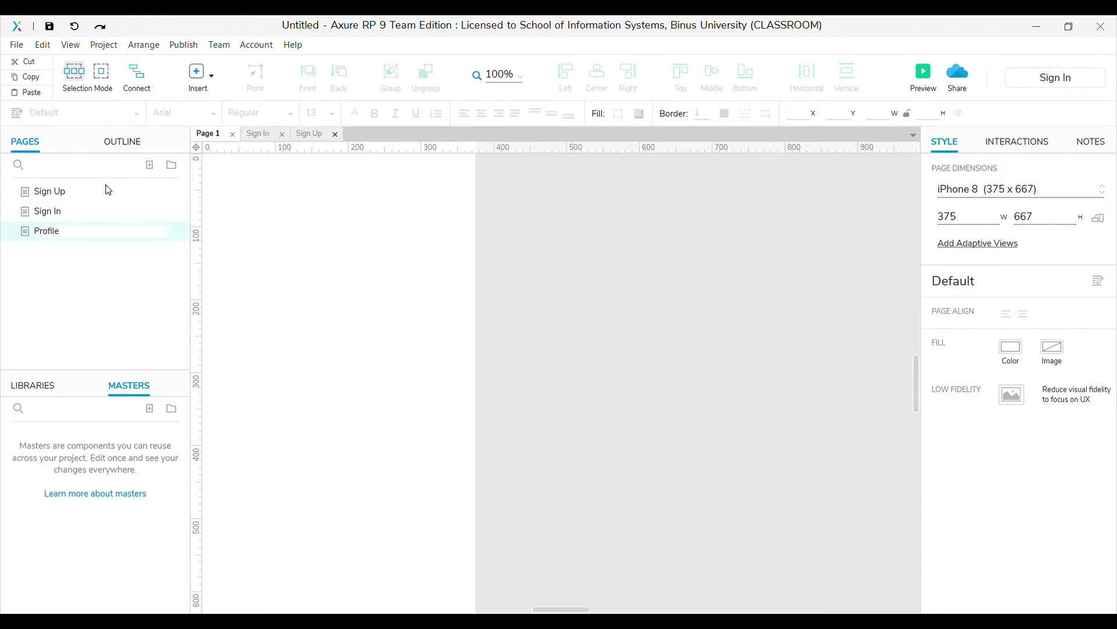
pyautogui.click(73, 193)
pyautogui.click(33, 385)
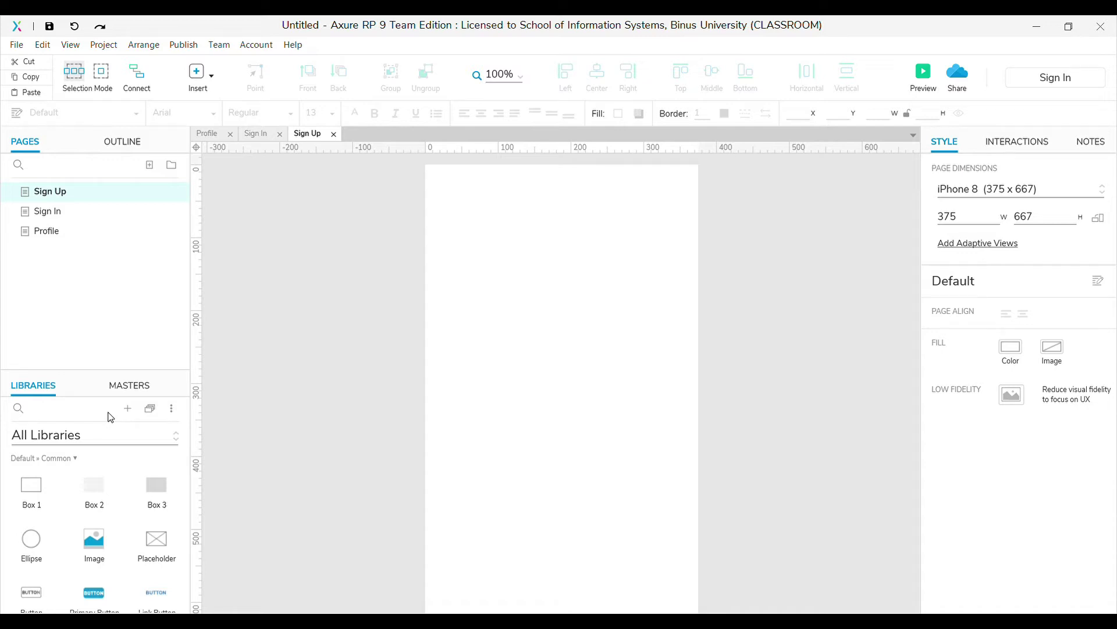
# Place a Heading 1 reading 'Sign Up' near the top of the page
pyautogui.scroll(-3, 71, 495)
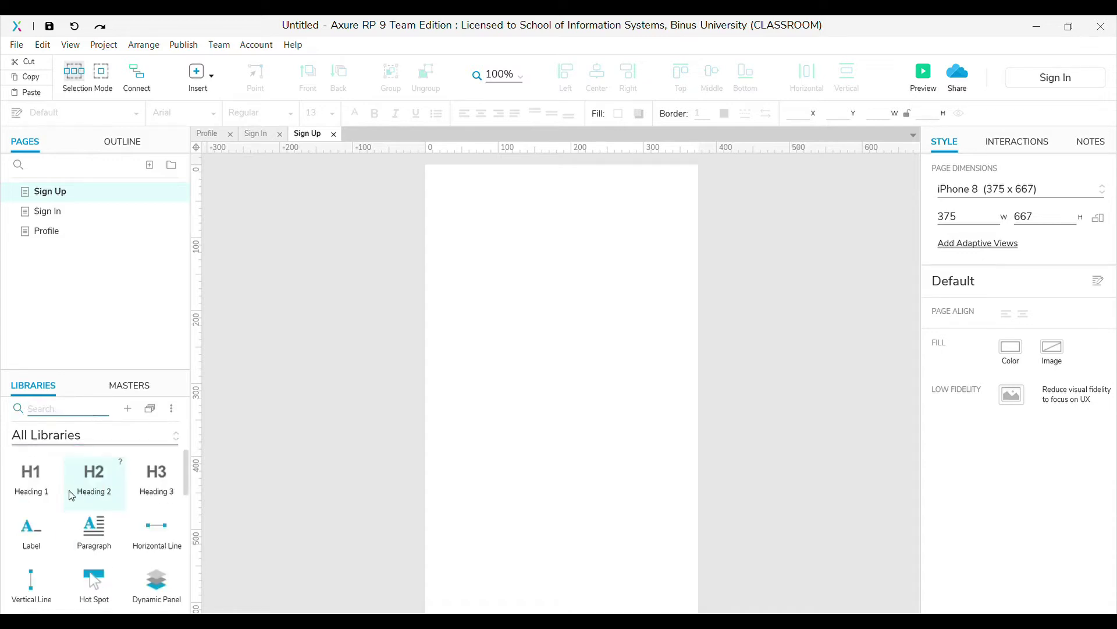
pyautogui.moveTo(31, 476); pyautogui.dragTo(486, 214)
pyautogui.doubleClick(486, 214)
pyautogui.write('Sign')
pyautogui.write(' In')
pyautogui.press('BackSpace')
pyautogui.press('BackSpace')
pyautogui.write('Up')
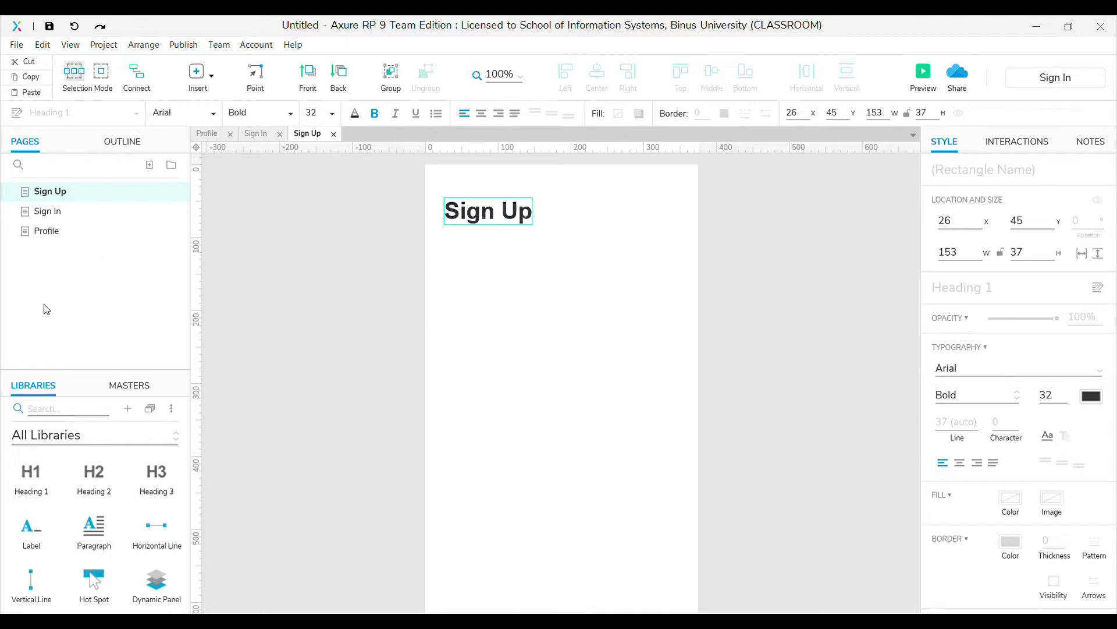
# Add a 'name' label with a text field named nametxt beneath the heading
pyautogui.click(64, 408)
pyautogui.write('label')
pyautogui.moveTo(32, 486); pyautogui.dragTo(445, 259)
pyautogui.doubleClick(452, 260)
pyautogui.write('name')
pyautogui.tripleClick(58, 408)
pyautogui.write('text')
pyautogui.moveTo(32, 485); pyautogui.dragTo(444, 281)
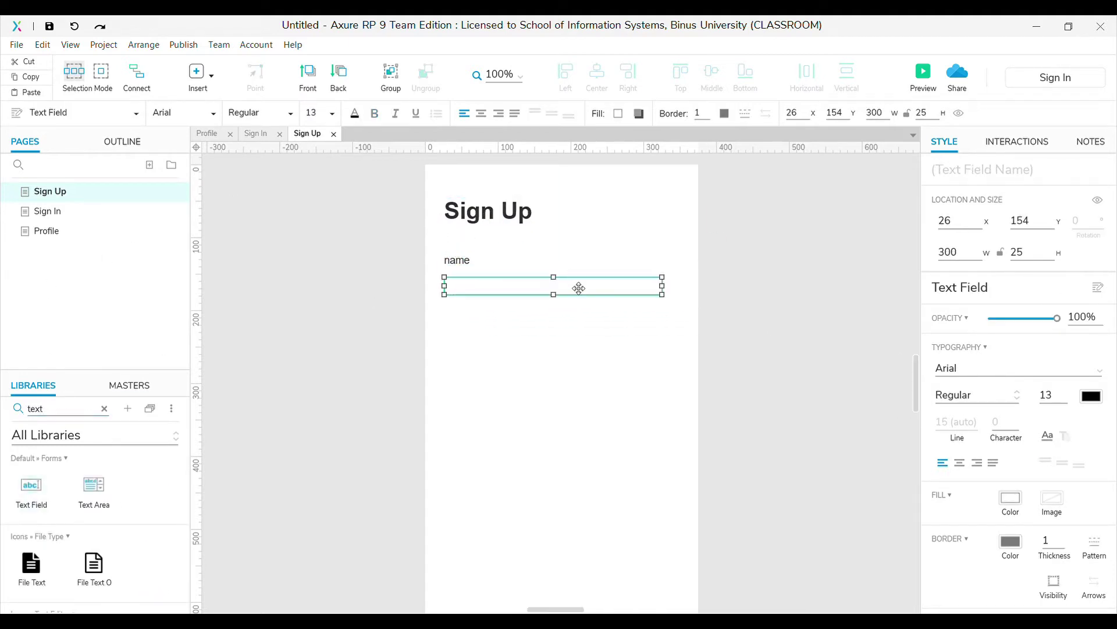
pyautogui.doubleClick(587, 295)
pyautogui.click(944, 186)
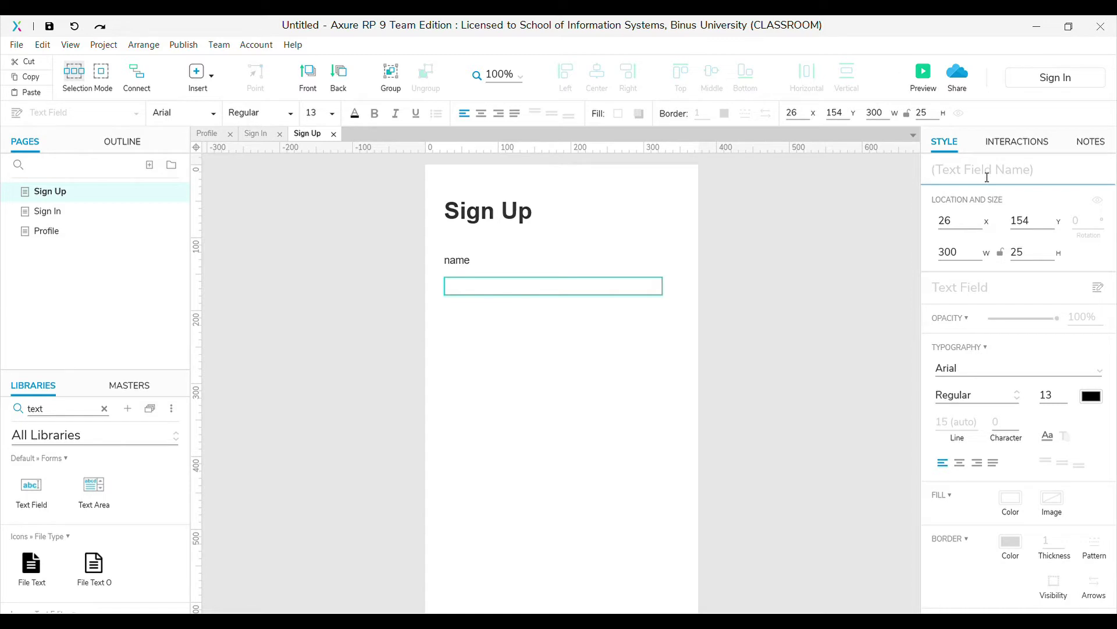
pyautogui.write('nametxt')
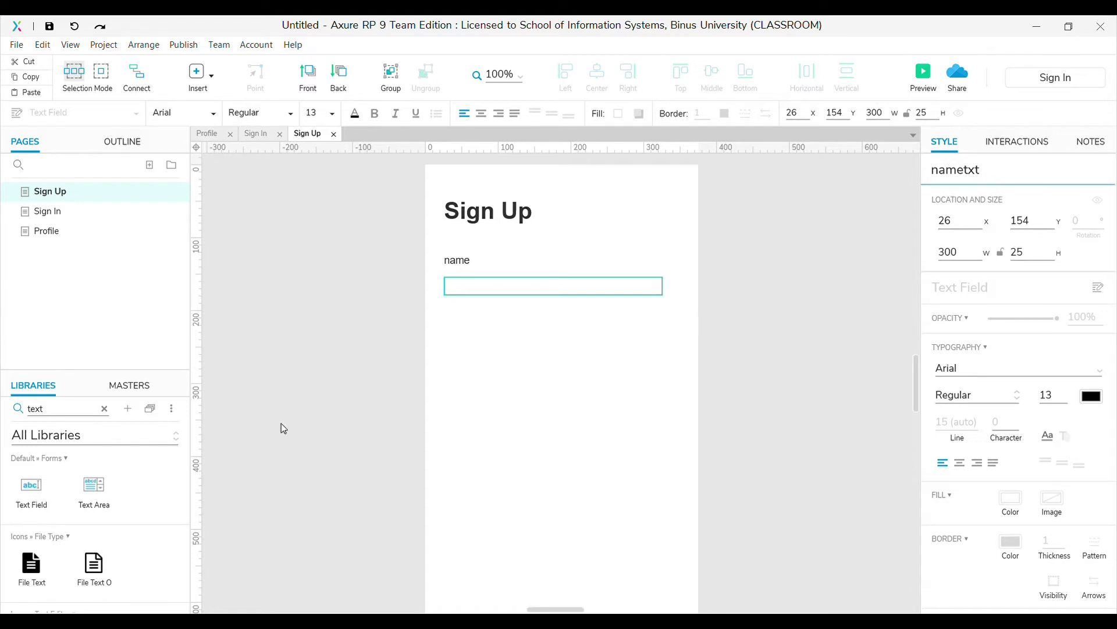
# Duplicate the label and field for email and password, naming the email field emailtxt
pyautogui.moveTo(414, 242); pyautogui.dragTo(705, 312)
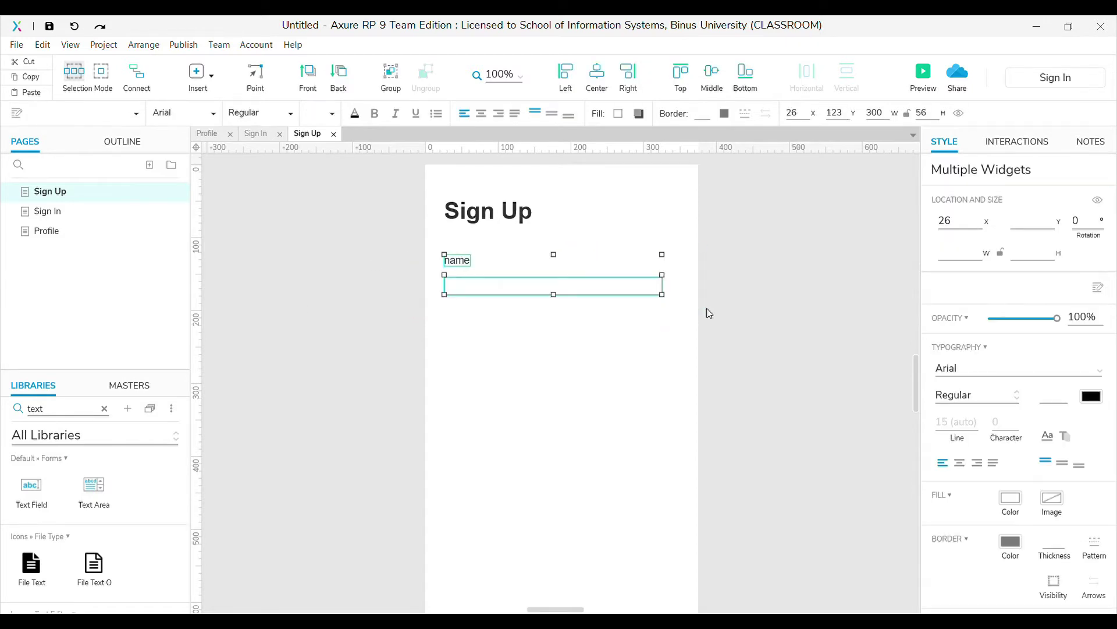
pyautogui.keyDown('ctrl'); pyautogui.moveTo(542, 299); pyautogui.dragTo(549, 347); pyautogui.keyUp('ctrl')
pyautogui.click(458, 313)
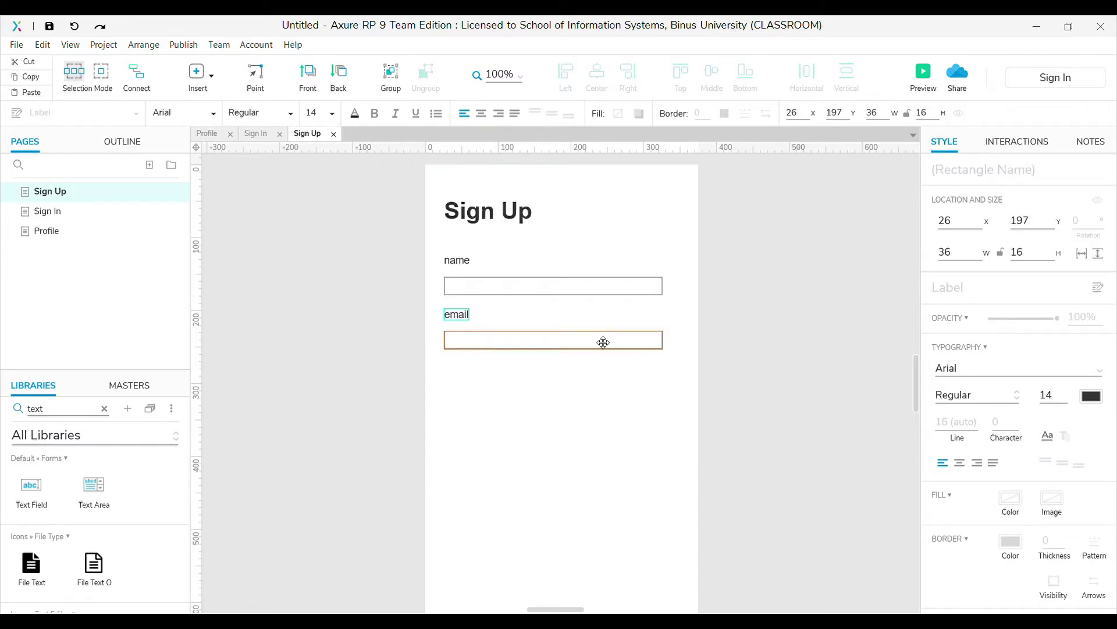
pyautogui.click(604, 342)
pyautogui.doubleClick(951, 168)
pyautogui.write('emailtxt')
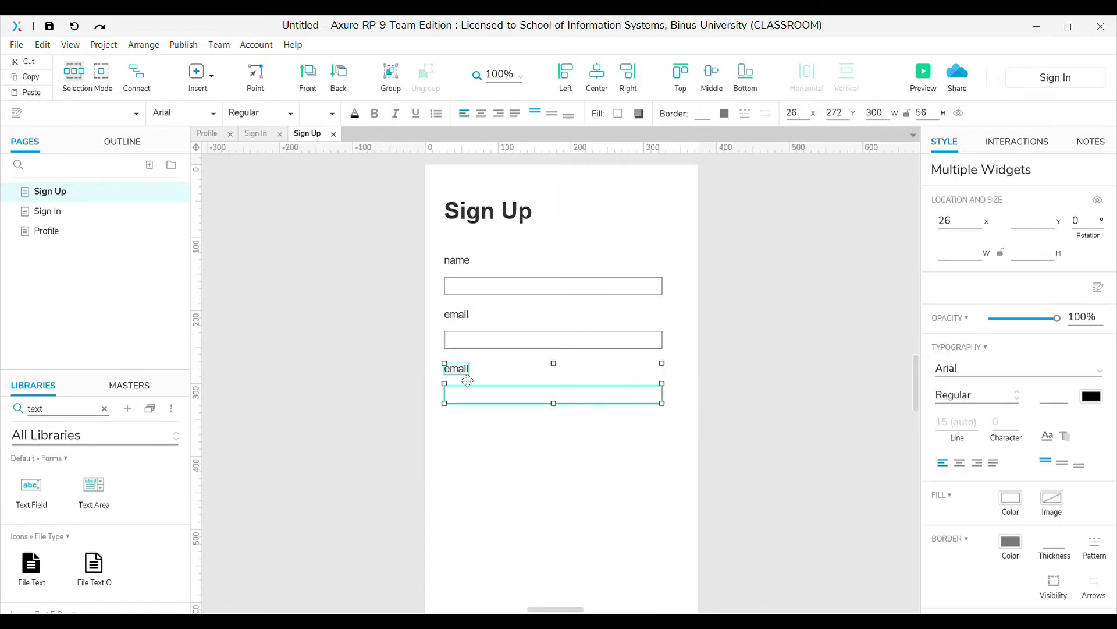
pyautogui.click(466, 368)
pyautogui.click(349, 402)
pyautogui.click(104, 409)
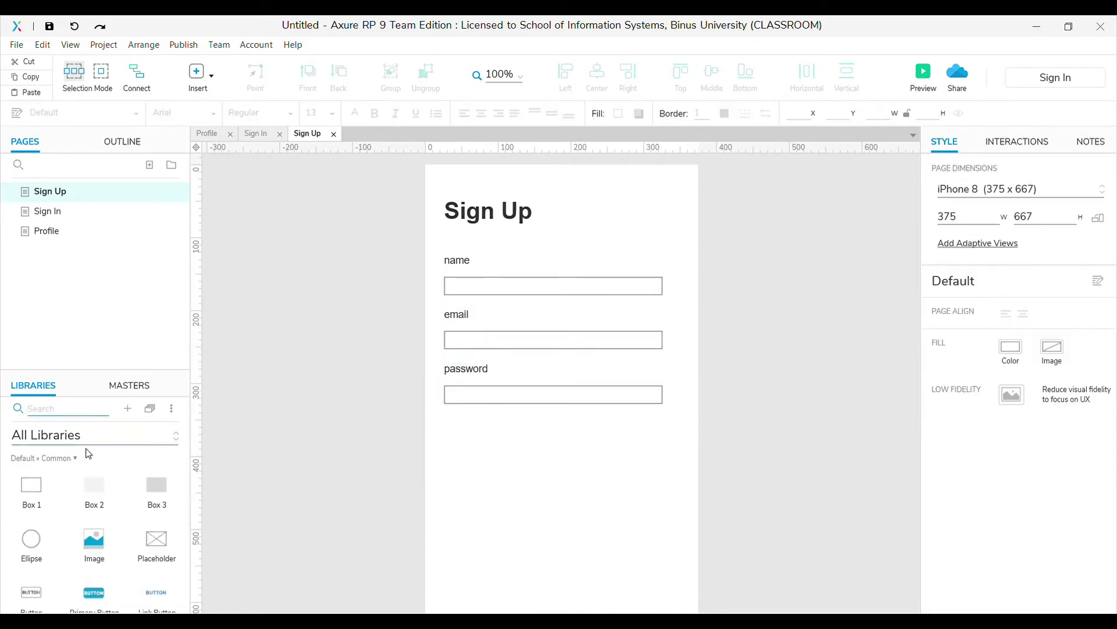
# Add Male and Female radio buttons below the password field
pyautogui.write('radio')
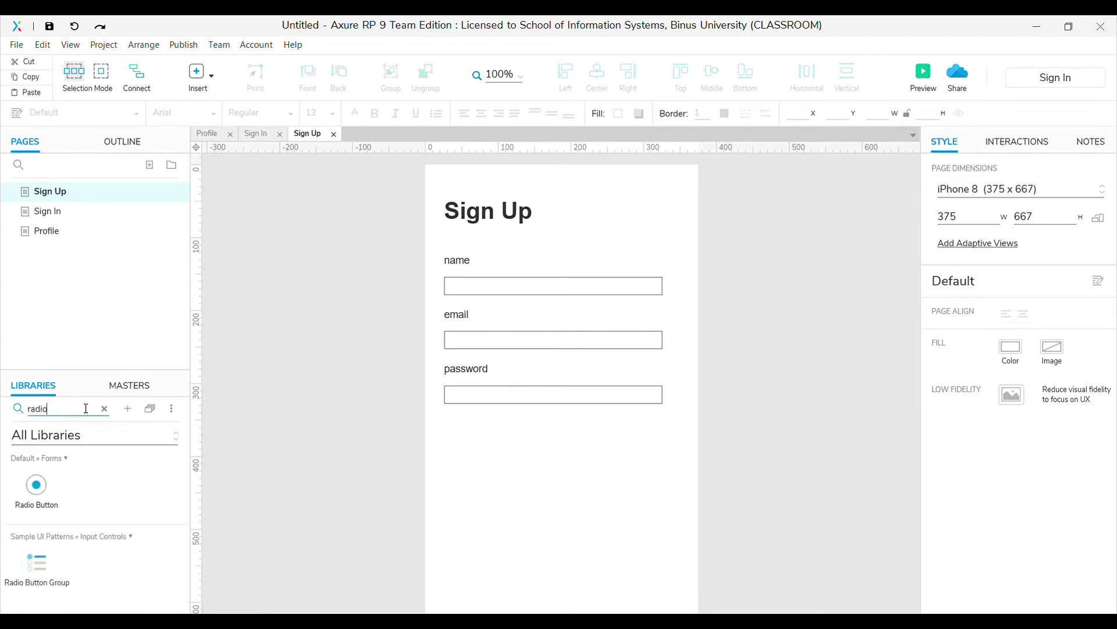
pyautogui.moveTo(36, 485); pyautogui.dragTo(632, 435)
pyautogui.doubleClick(633, 435)
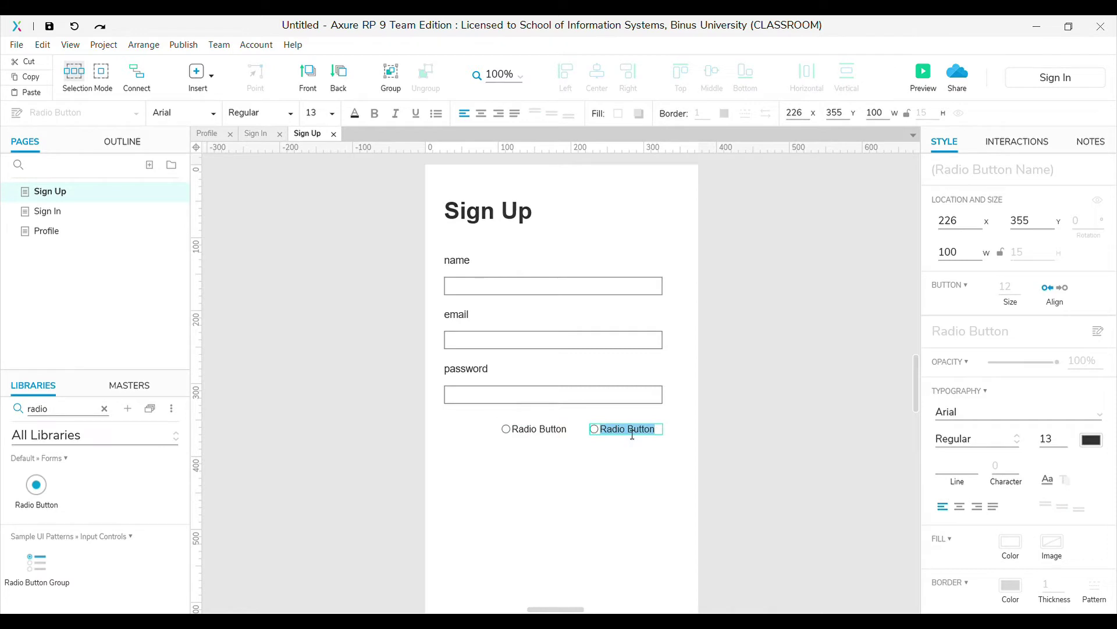
pyautogui.write('Fame')
pyautogui.press('BackSpace')
pyautogui.press('BackSpace')
pyautogui.press('BackSpace')
pyautogui.write('emale')
pyautogui.doubleClick(562, 437)
pyautogui.press('BackSpace')
pyautogui.write('Male')
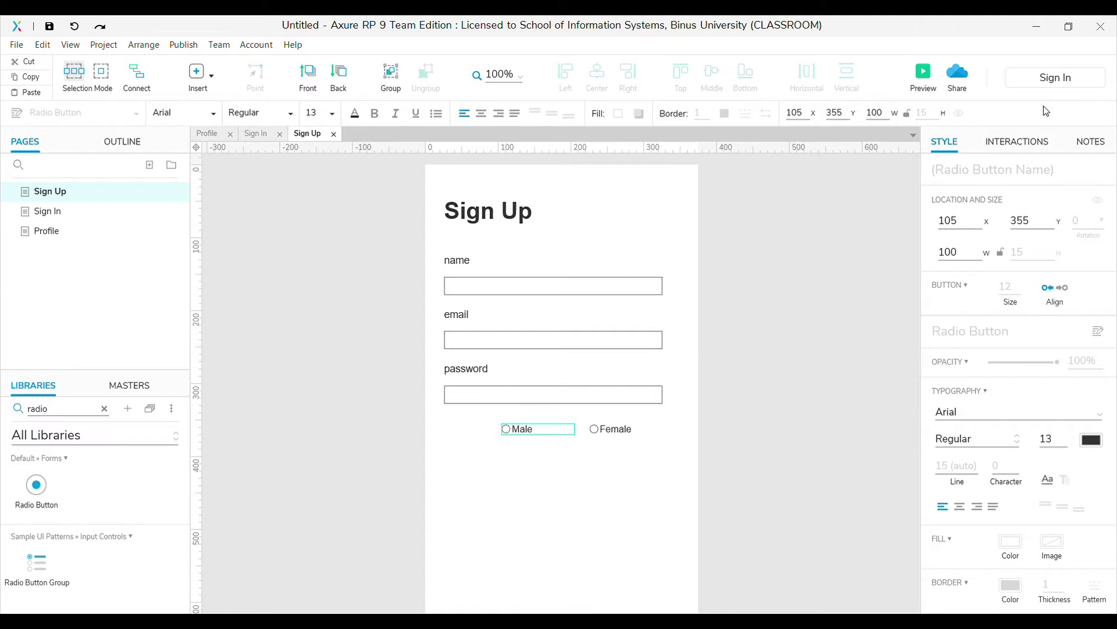
pyautogui.moveTo(524, 494); pyautogui.dragTo(617, 422)
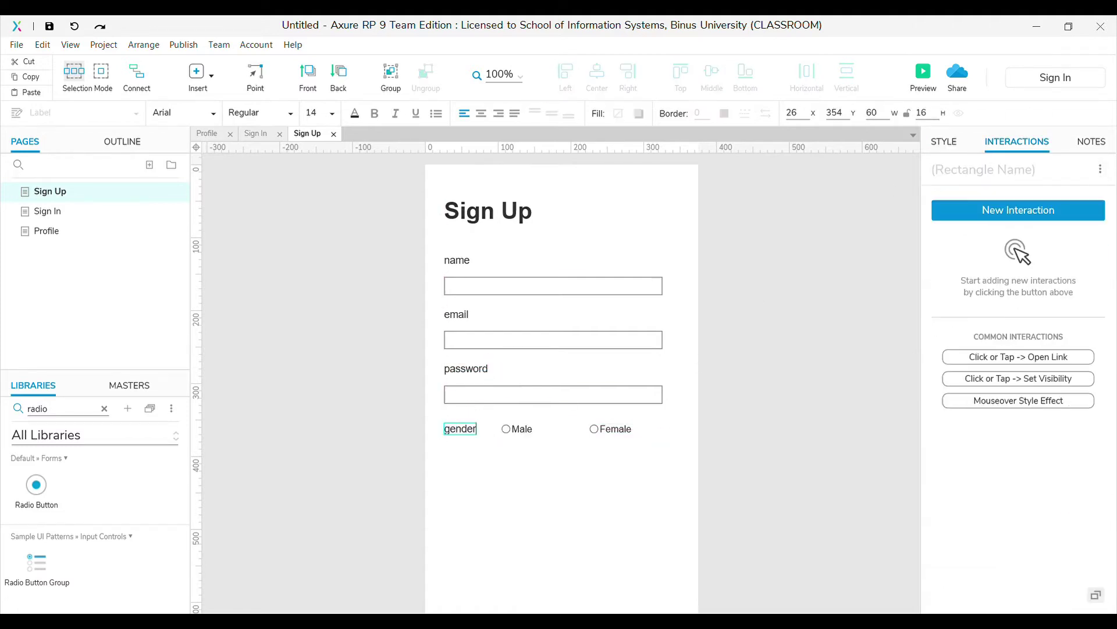
# Add three side-by-side droplists named date, month and year with a DOB label
pyautogui.click(103, 413)
pyautogui.write('drop')
pyautogui.moveTo(32, 485); pyautogui.dragTo(467, 473)
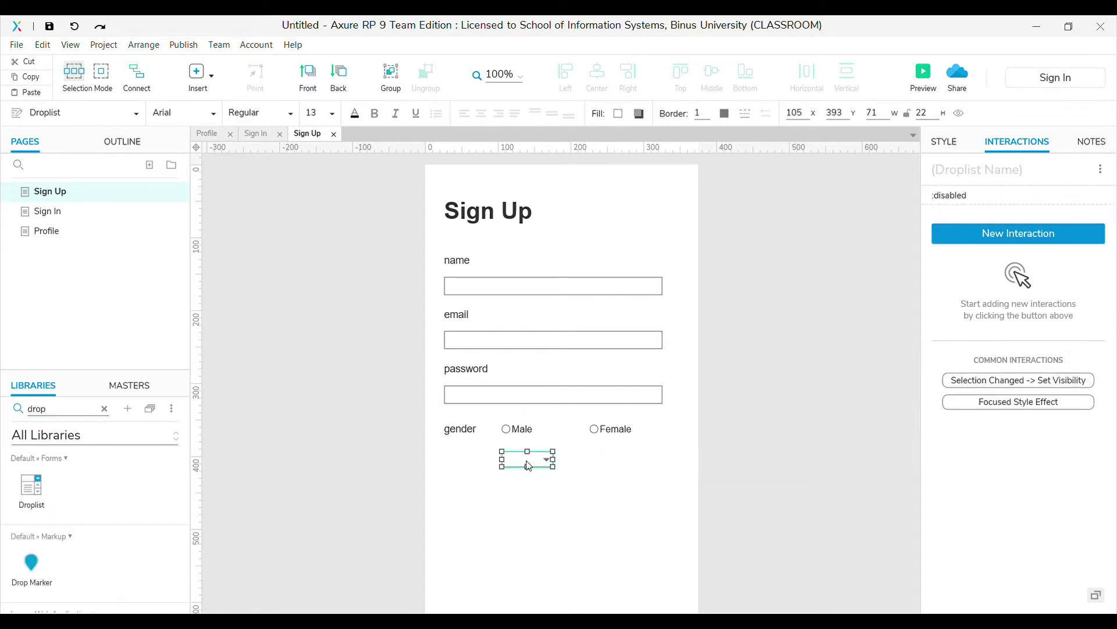
pyautogui.moveTo(527, 459); pyautogui.dragTo(632, 459)
pyautogui.click(512, 460)
pyautogui.click(1003, 179)
pyautogui.write('date')
pyautogui.click(576, 459)
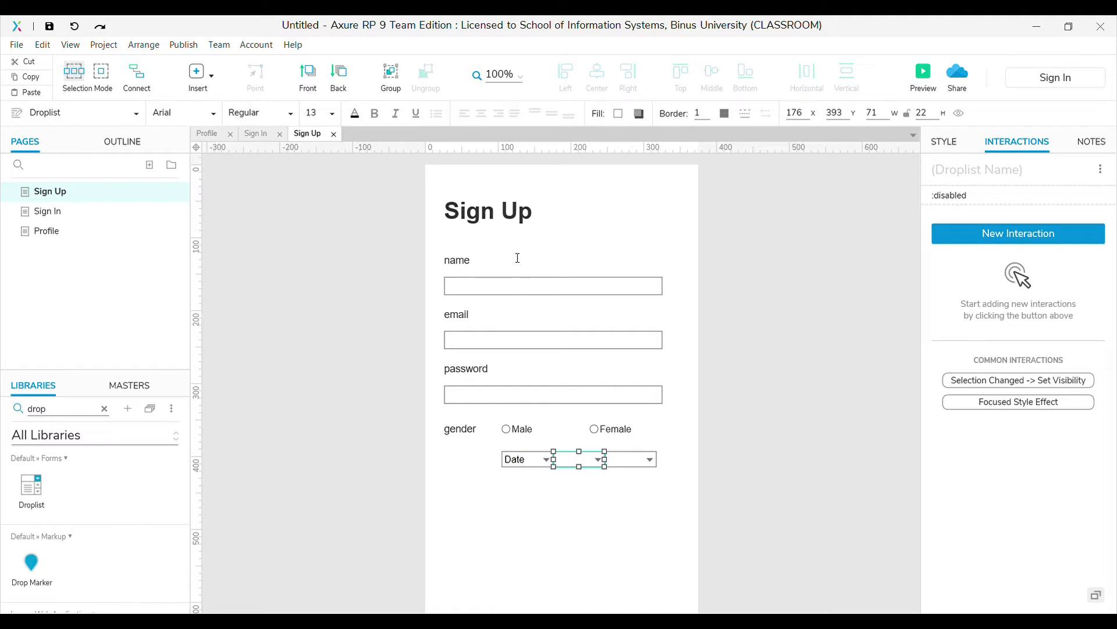
pyautogui.press('Tab')
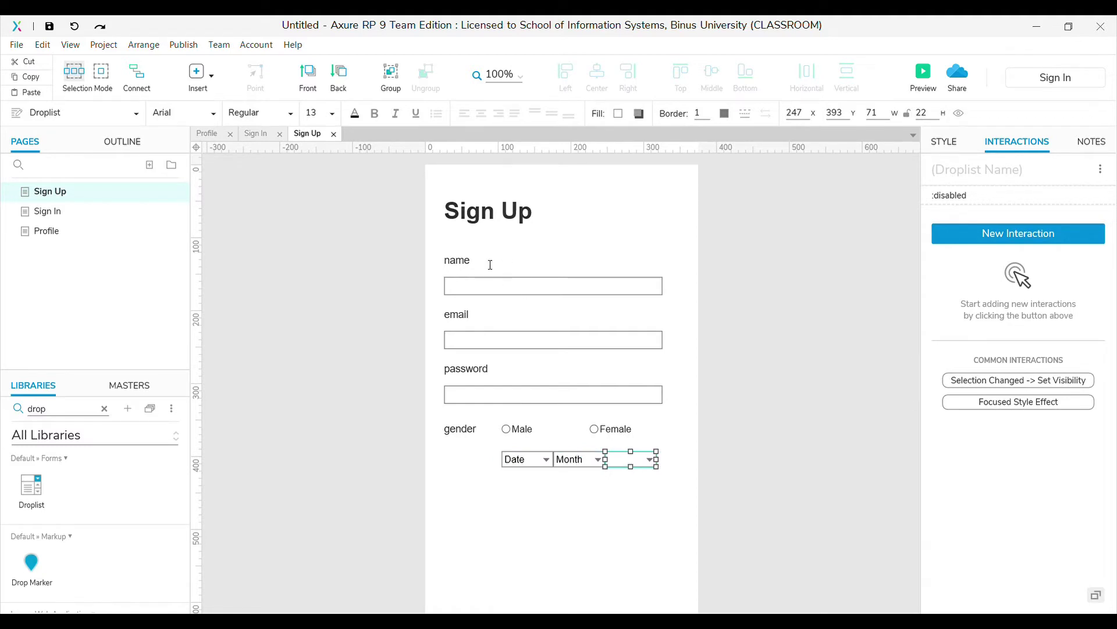
pyautogui.hotkey('ctrl', 'v')
pyautogui.moveTo(456, 448); pyautogui.dragTo(456, 457)
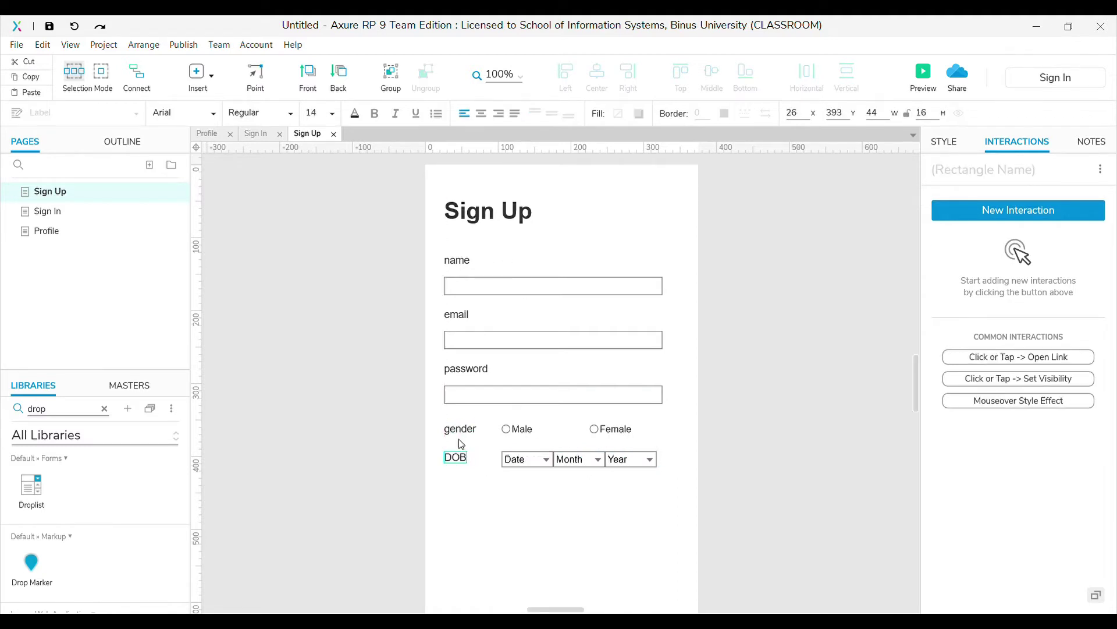
pyautogui.click(576, 554)
pyautogui.click(104, 409)
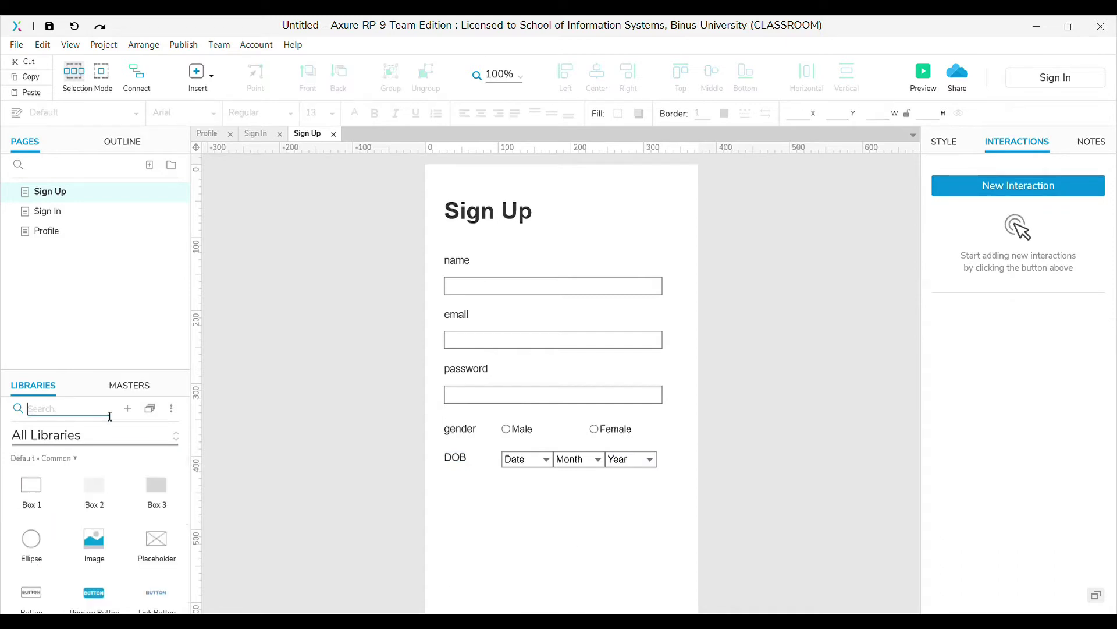
# Place a Button under the DOB row captioned 'SIGN UP'
pyautogui.write('butt')
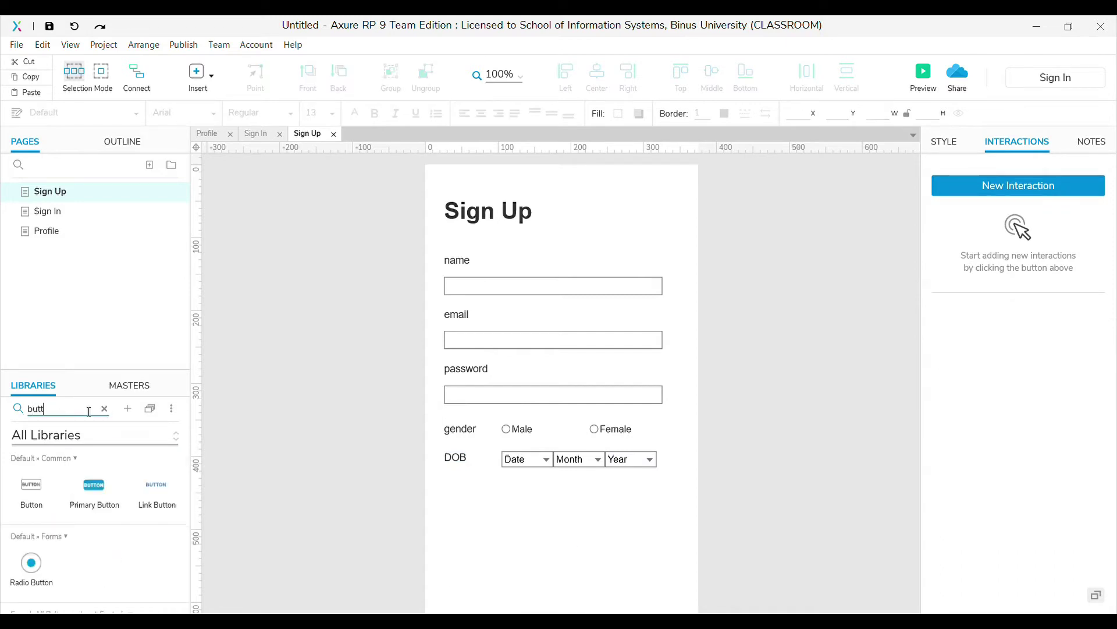
pyautogui.moveTo(32, 500); pyautogui.dragTo(562, 510)
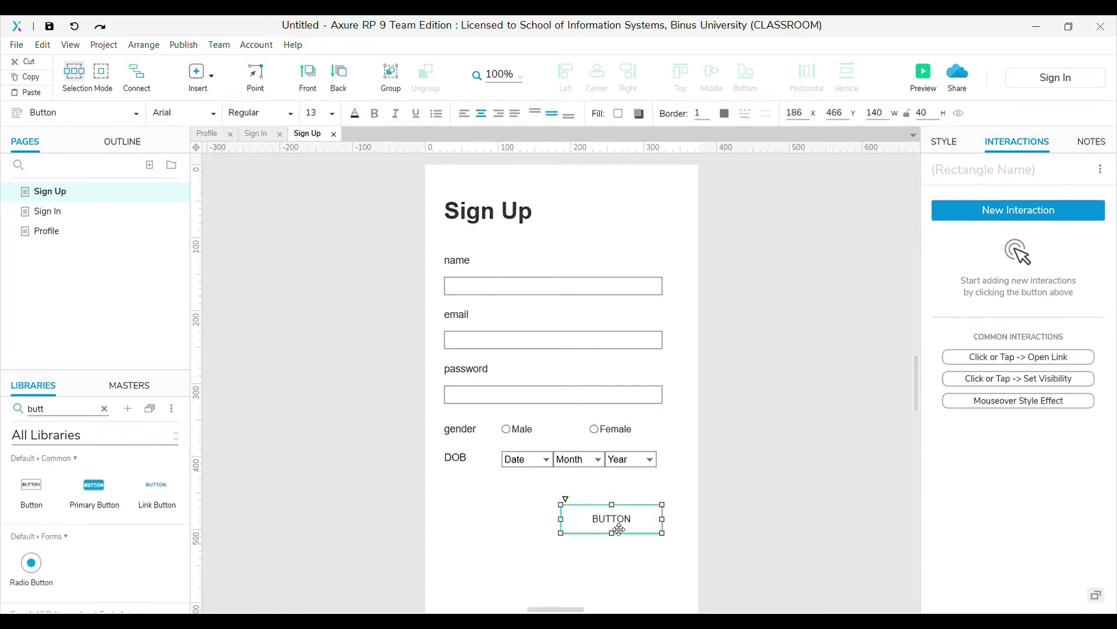
pyautogui.doubleClick(617, 528)
pyautogui.write('SIGN UP')
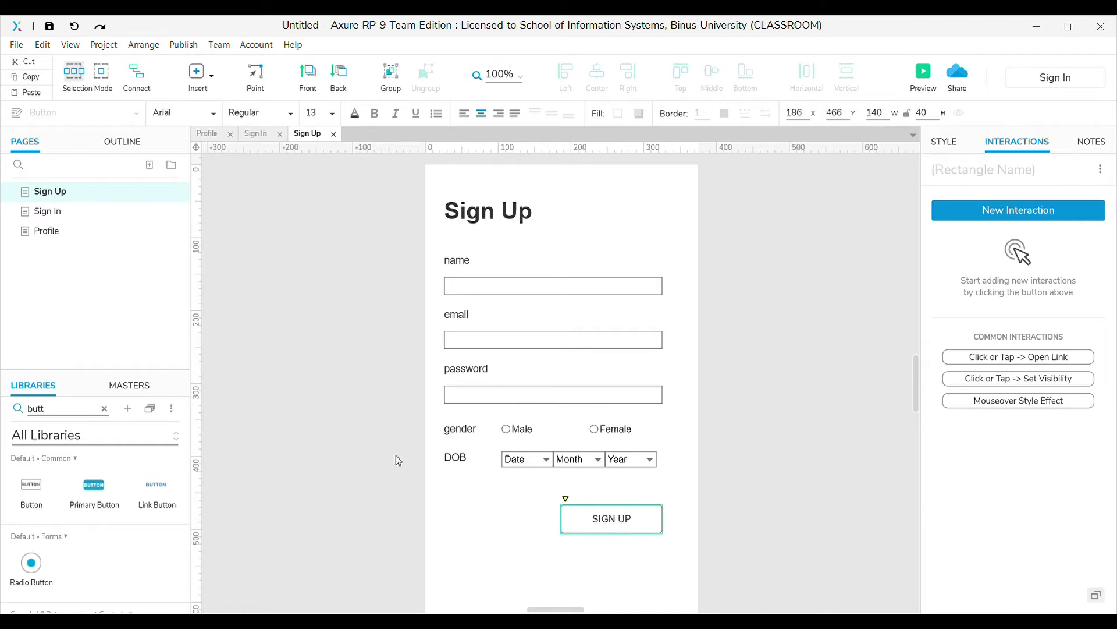
pyautogui.click(336, 489)
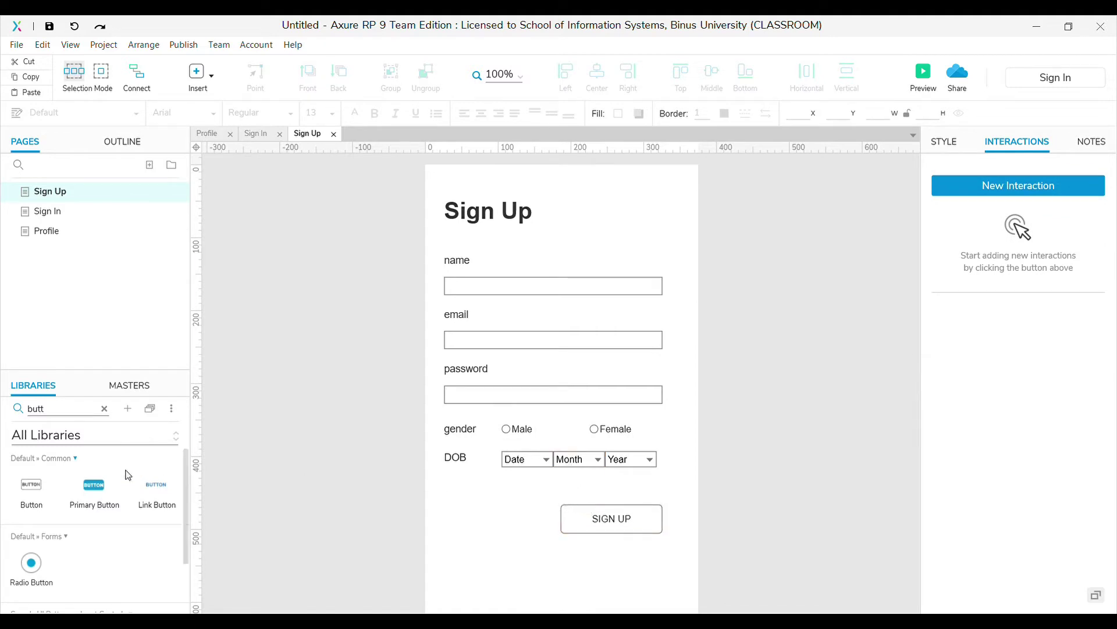
# Add a label named error under the SIGN UP button with red font and its text deleted
pyautogui.click(105, 410)
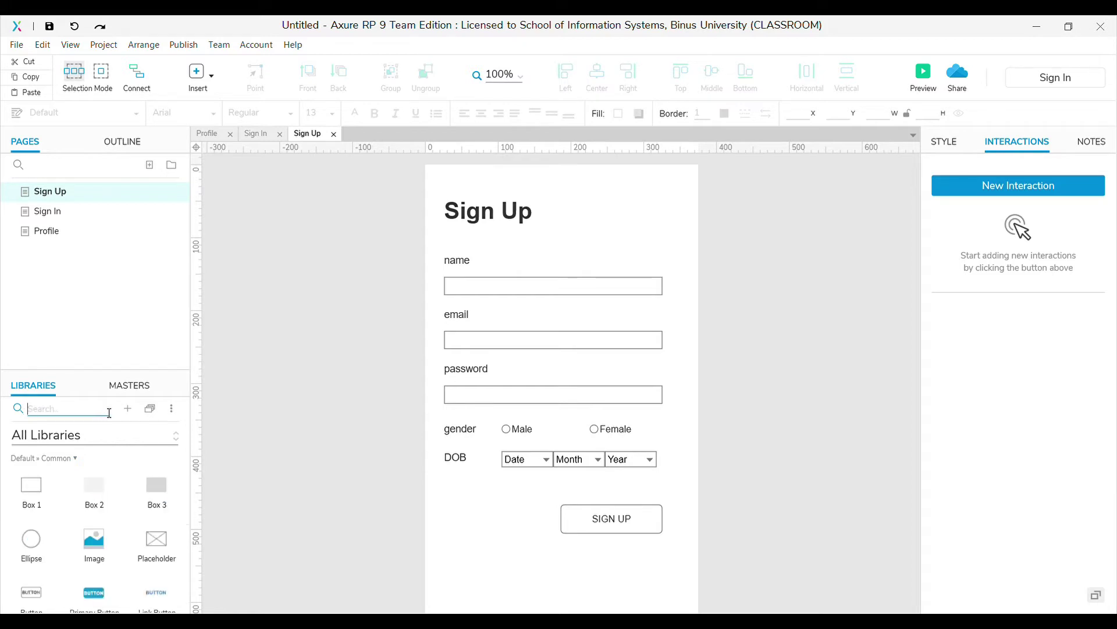
pyautogui.write('label')
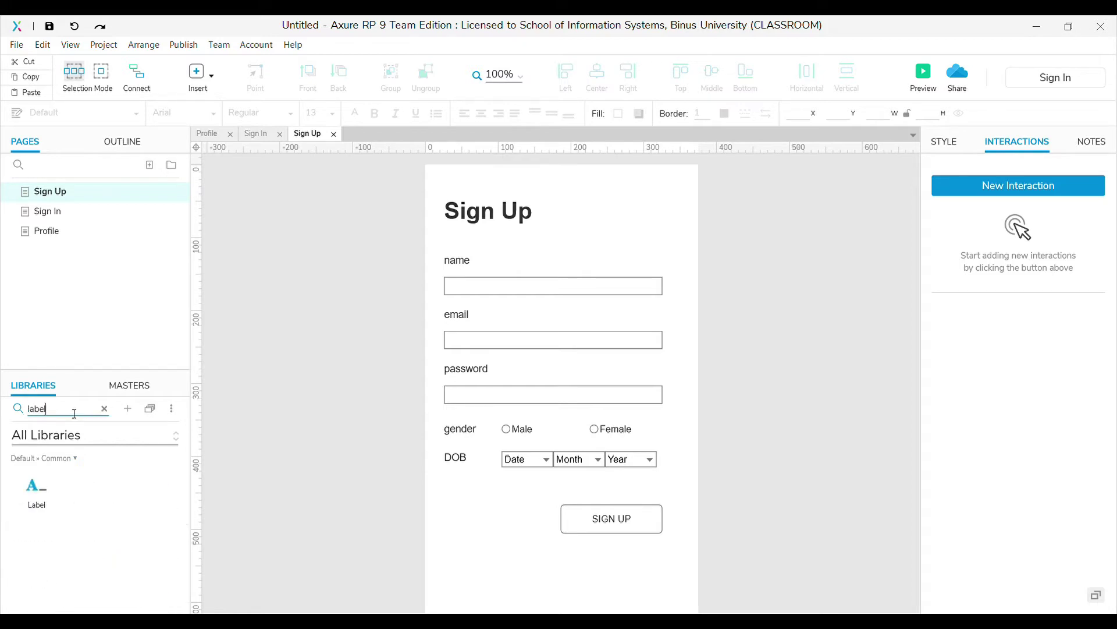
pyautogui.moveTo(36, 489); pyautogui.dragTo(667, 575)
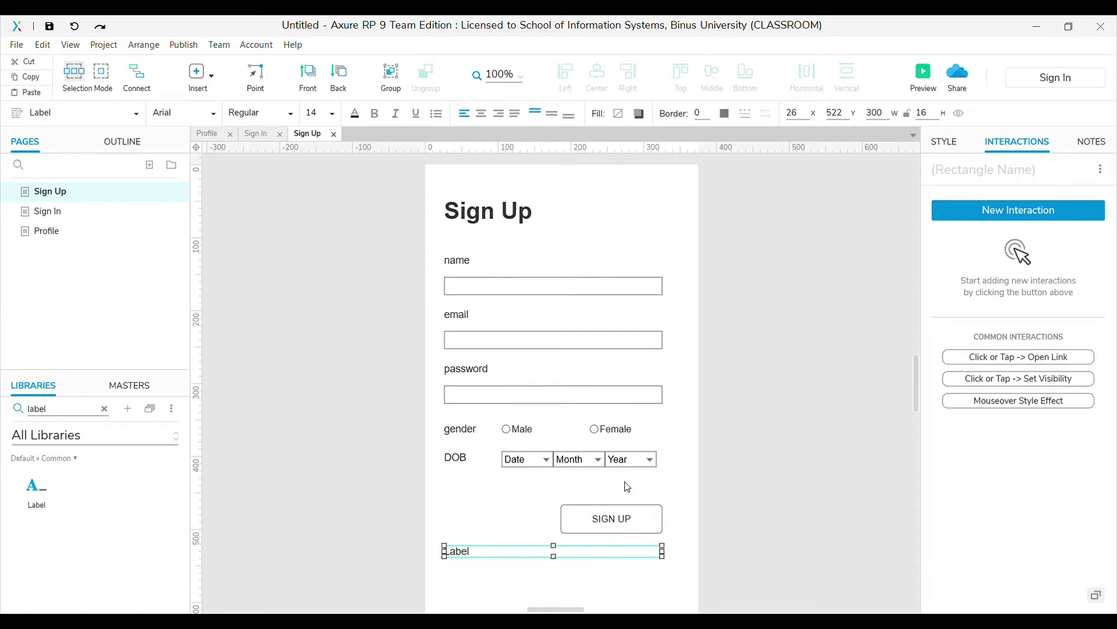
pyautogui.write('error')
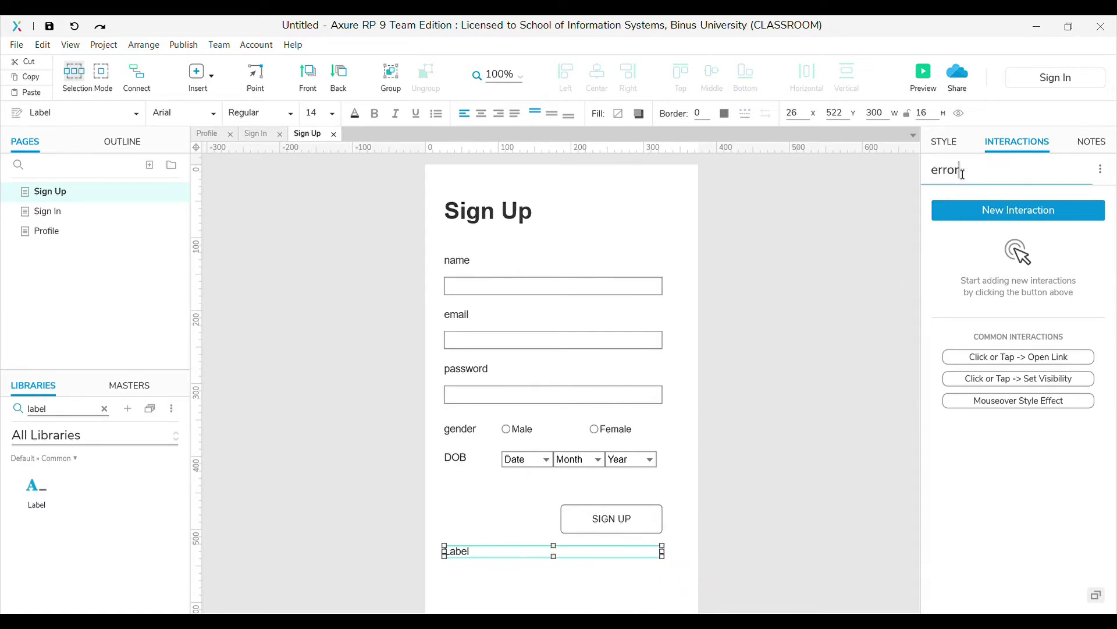
pyautogui.doubleClick(527, 548)
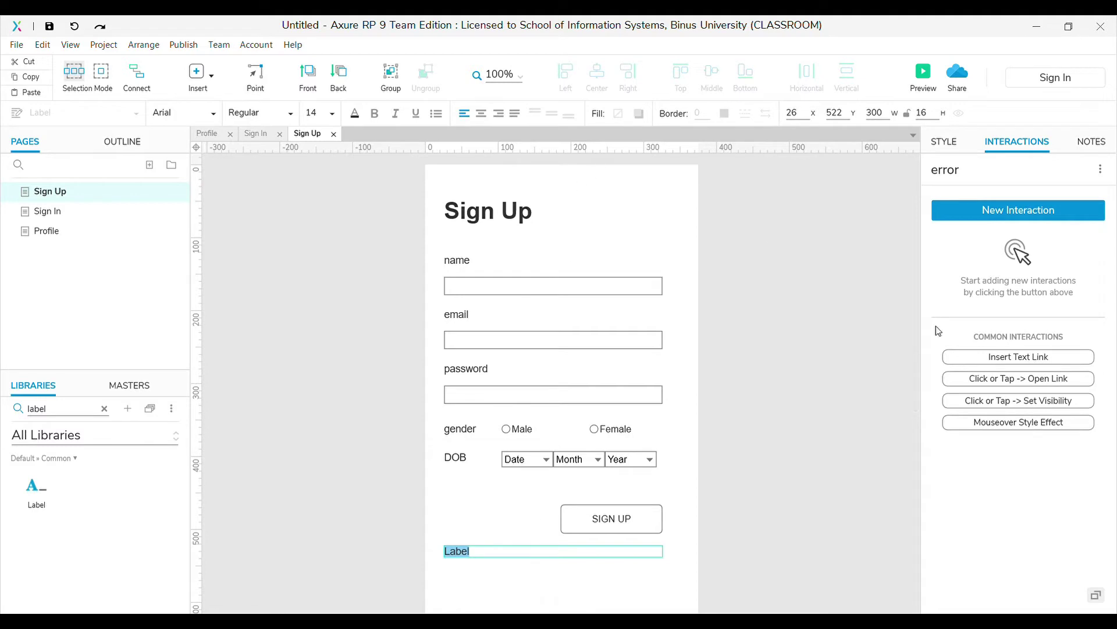
pyautogui.click(944, 144)
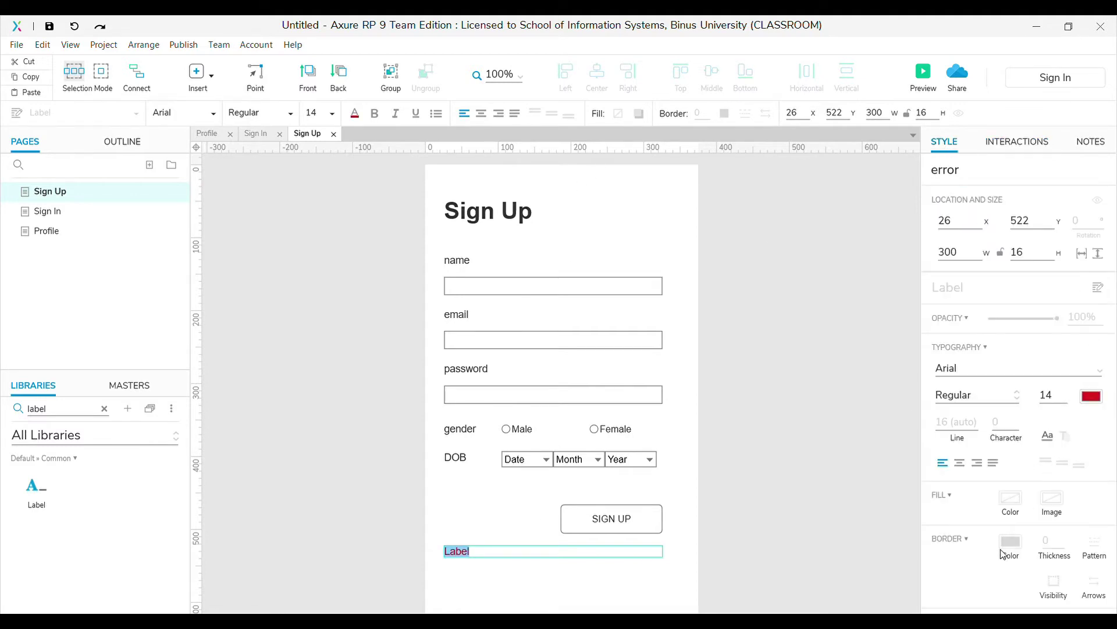
pyautogui.moveTo(492, 557); pyautogui.dragTo(446, 552)
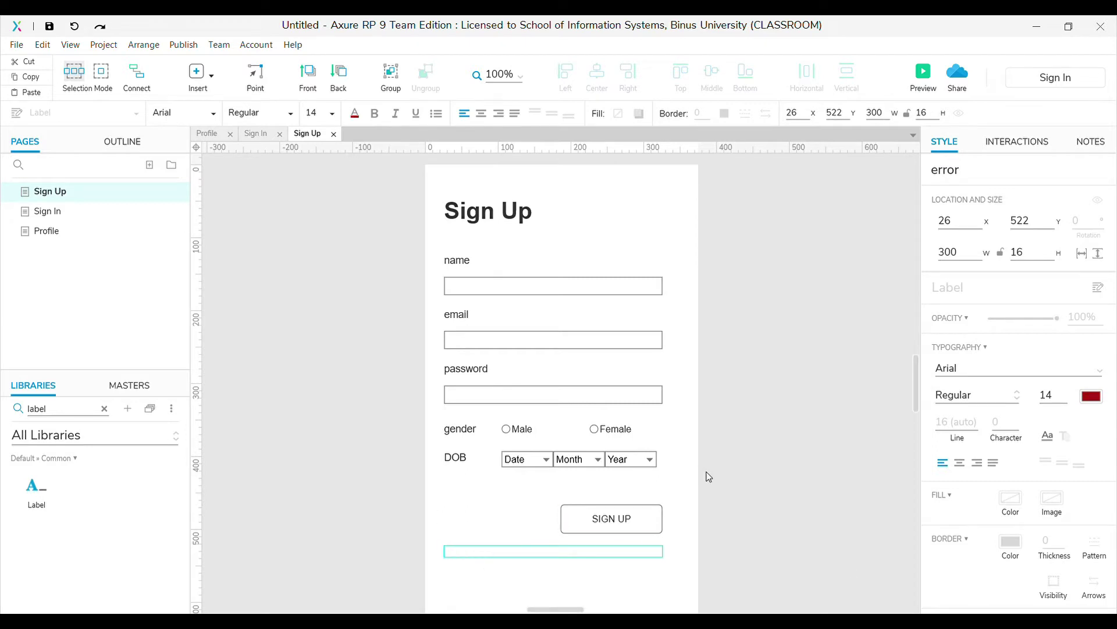
pyautogui.press('Delete')
pyautogui.click(678, 485)
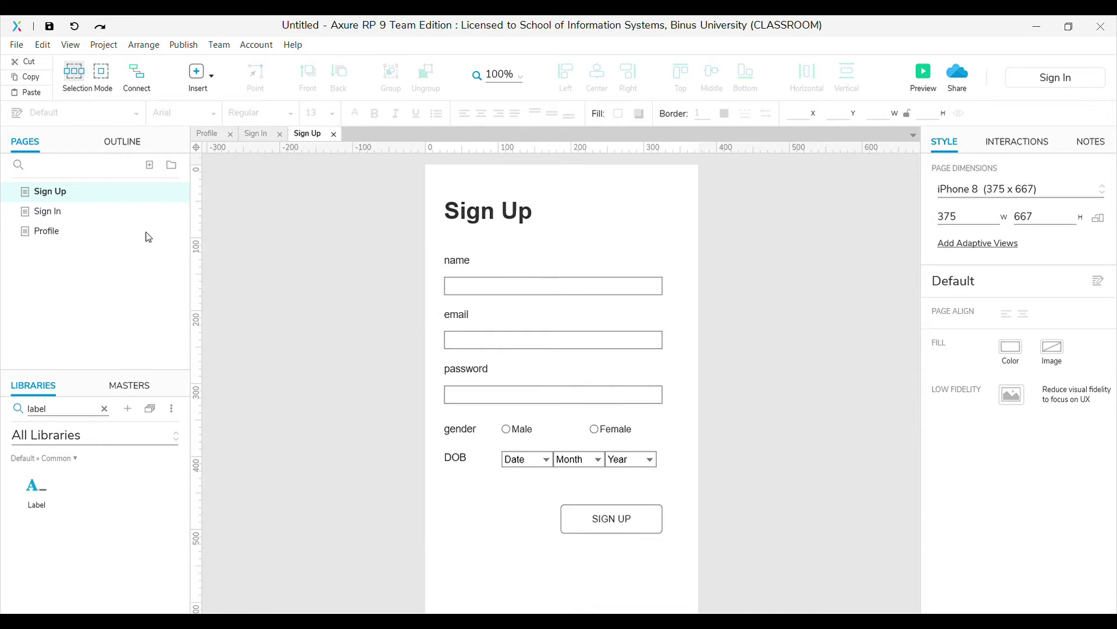
# Copy the email and password labels and fields from Sign Up onto the Sign In page
pyautogui.click(60, 213)
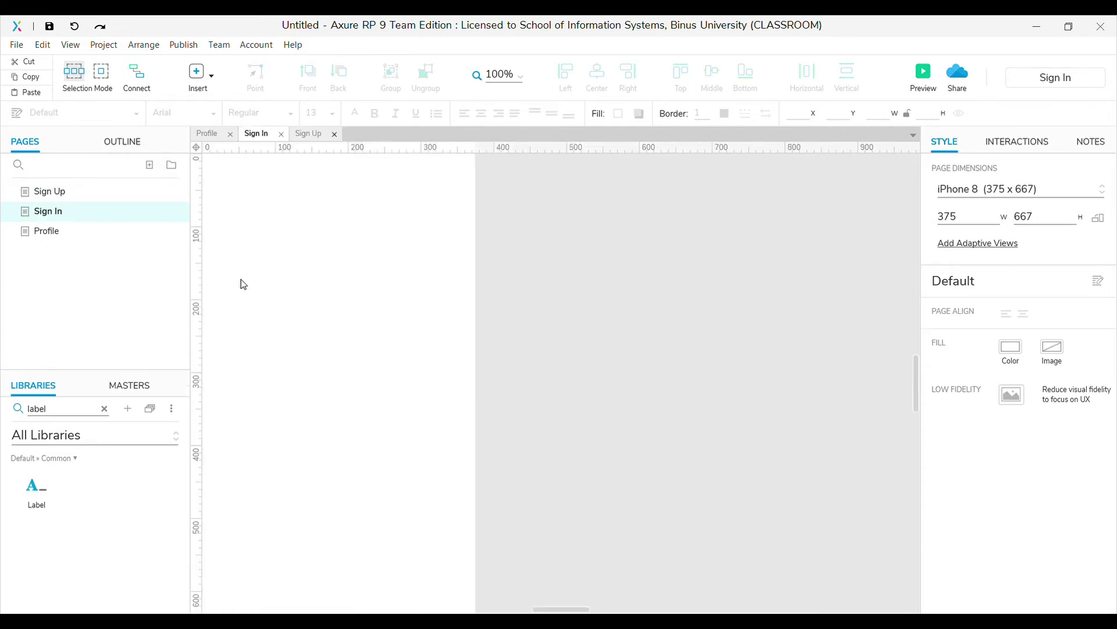
pyautogui.hscroll(-3, 571, 608)
pyautogui.hscroll(-1, 570, 609)
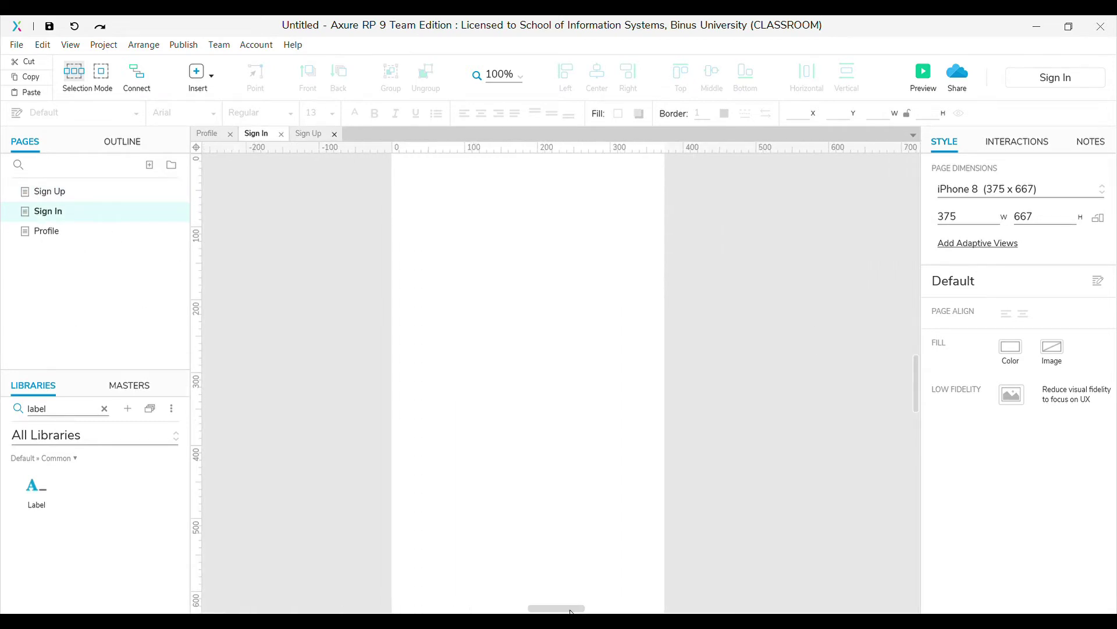
pyautogui.scroll(3, 536, 524)
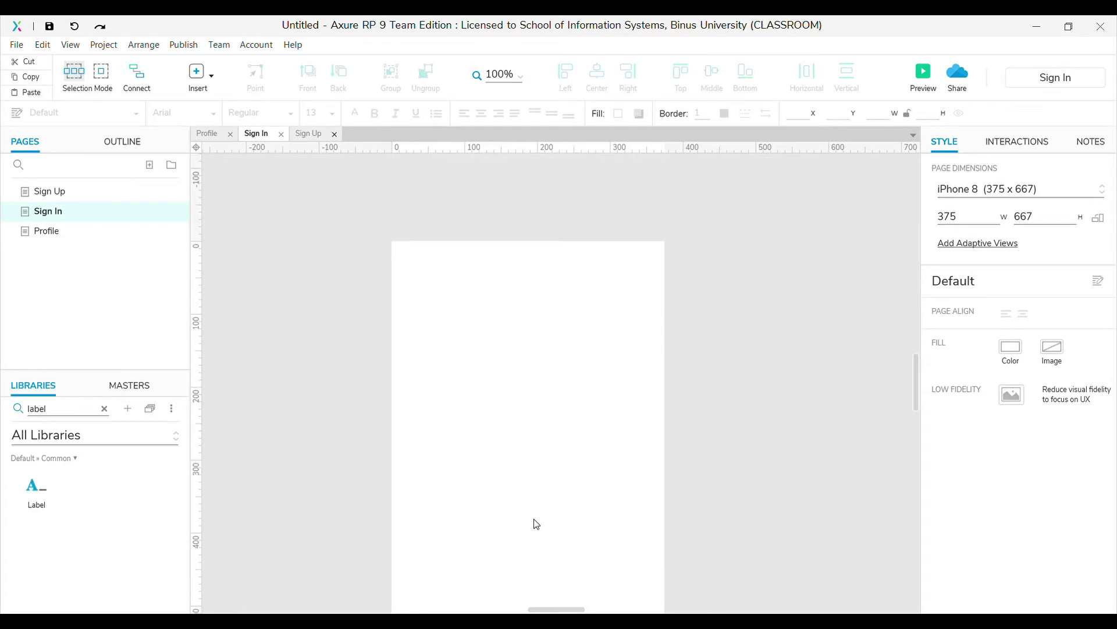
pyautogui.click(51, 197)
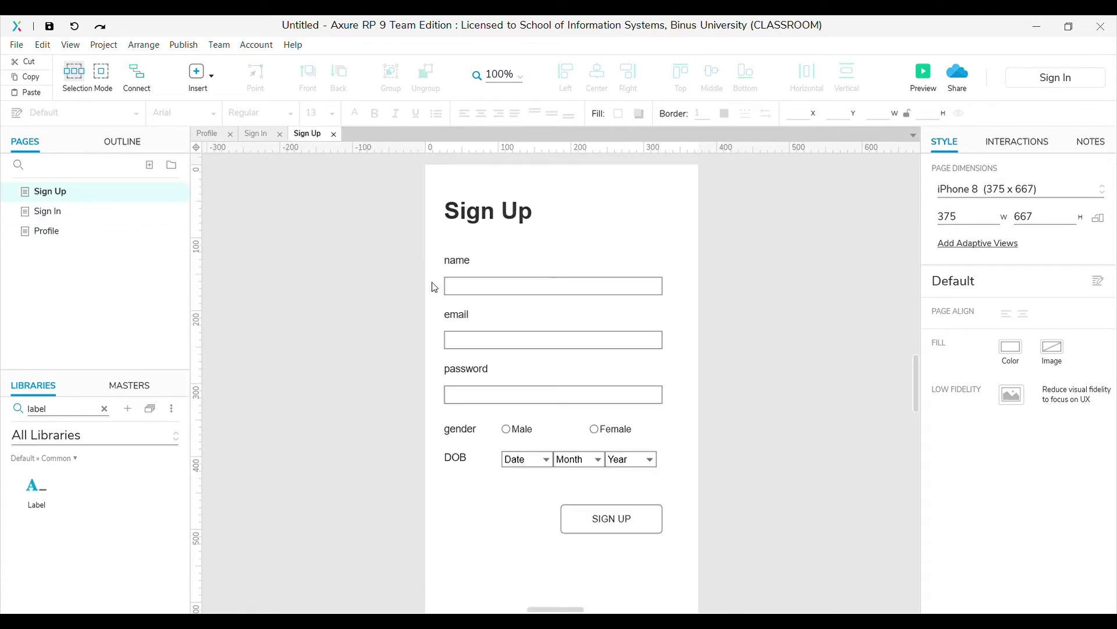
pyautogui.moveTo(419, 298); pyautogui.dragTo(699, 419)
pyautogui.hotkey('ctrl', 'c')
pyautogui.click(72, 213)
pyautogui.hotkey('ctrl', 'v')
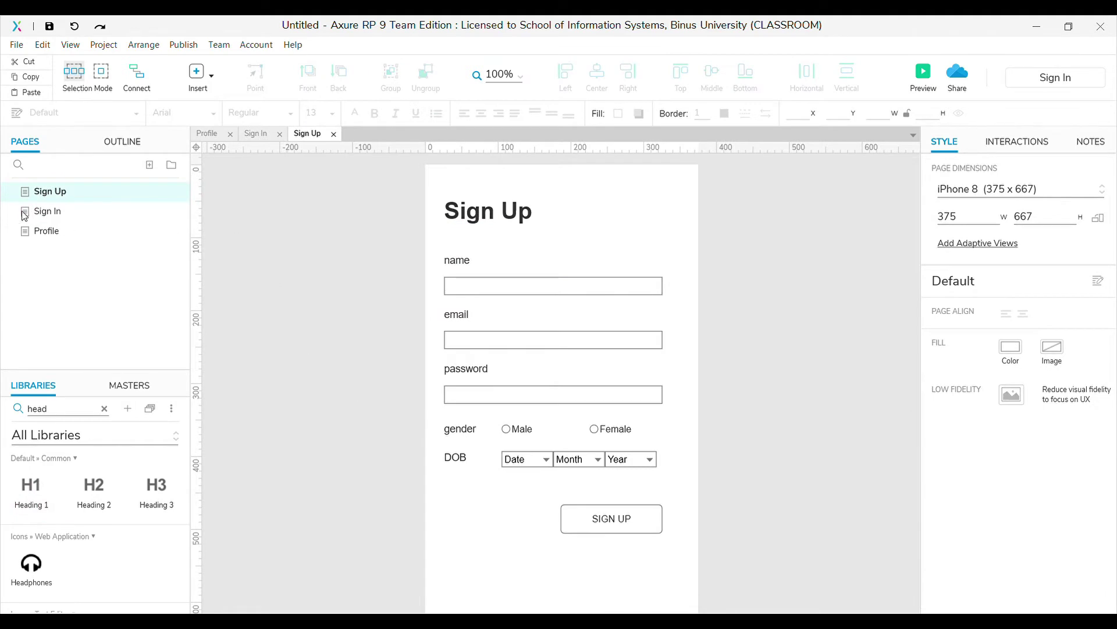
pyautogui.click(45, 214)
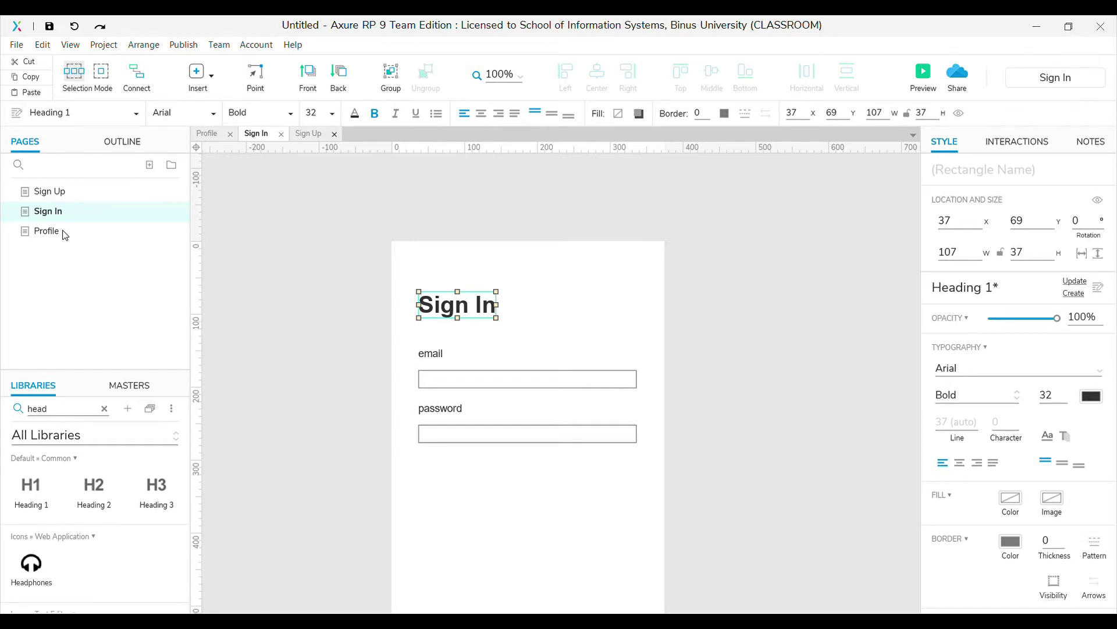
# Switch to the blank Profile page
pyautogui.click(65, 233)
pyautogui.hscroll(-1, 560, 608)
pyautogui.moveTo(562, 608); pyautogui.dragTo(559, 609)
pyautogui.hscroll(-1, 561, 608)
# Add a Heading 1 reading 'Profile' to the Profile page
pyautogui.scroll(3, 582, 550)
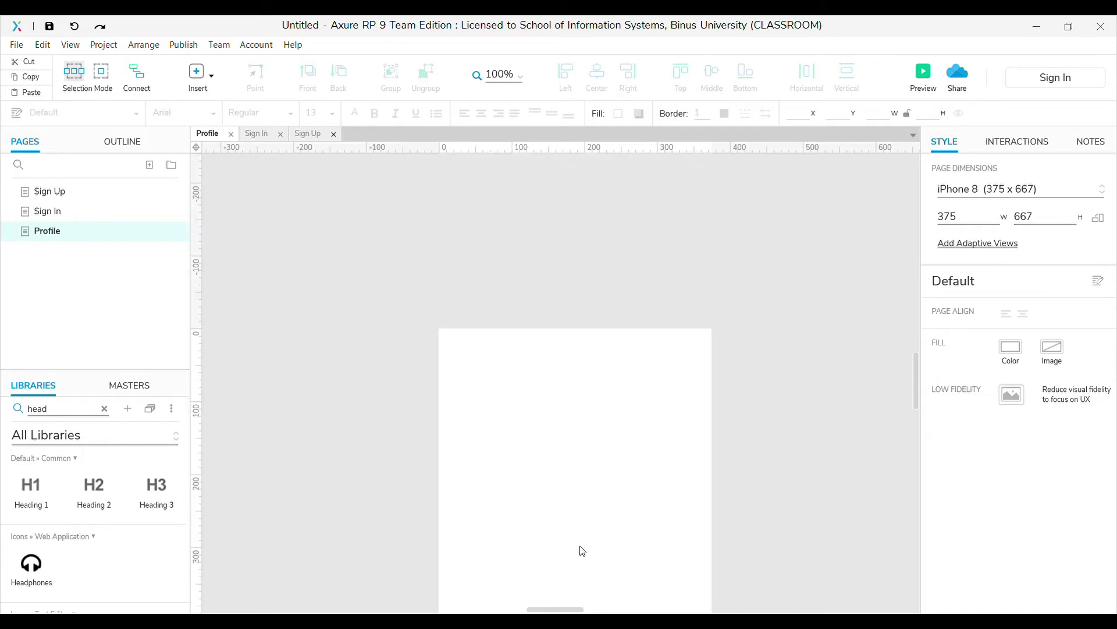
pyautogui.moveTo(30, 486); pyautogui.dragTo(464, 282)
pyautogui.doubleClick(495, 302)
pyautogui.write('Profile')
# Place an image placeholder below the Profile heading and name it imageContainer
pyautogui.click(62, 192)
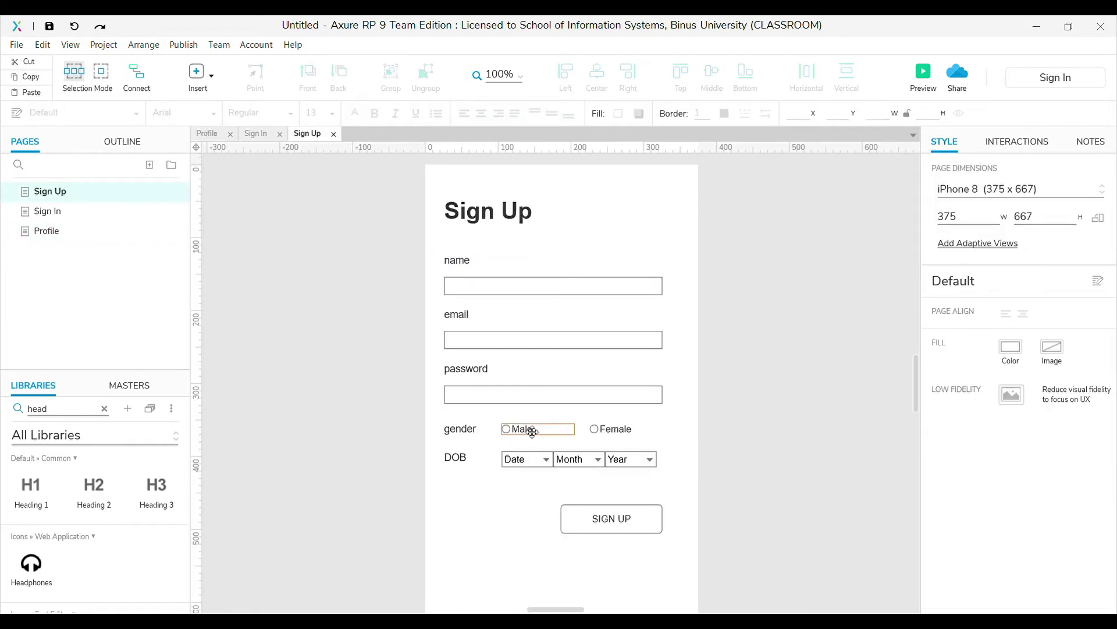
pyautogui.click(104, 409)
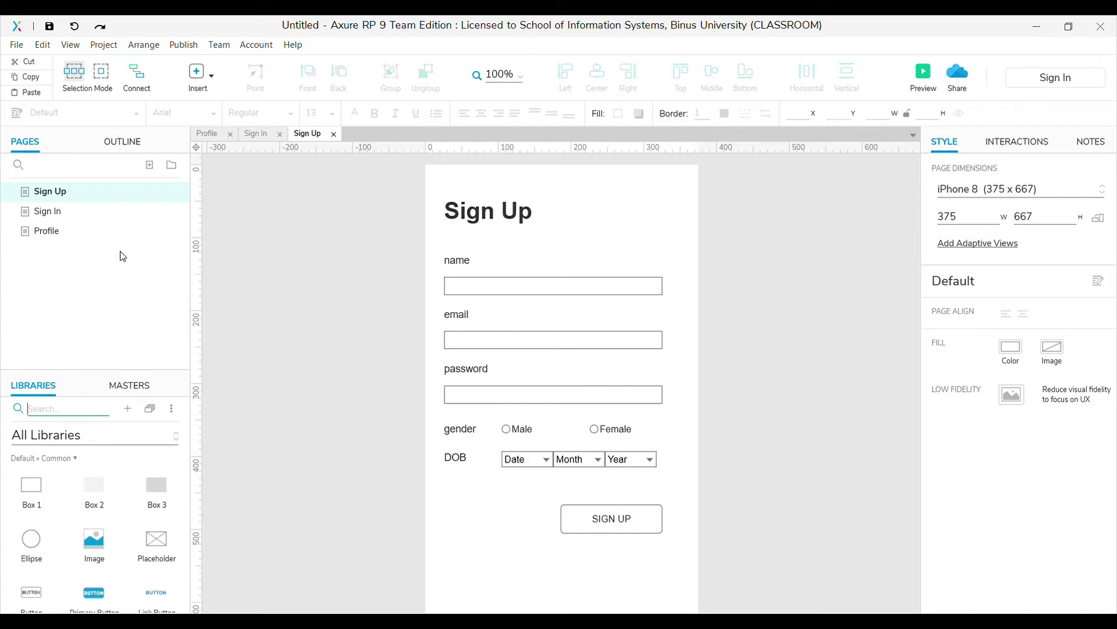
pyautogui.click(73, 232)
pyautogui.moveTo(95, 540); pyautogui.dragTo(464, 316)
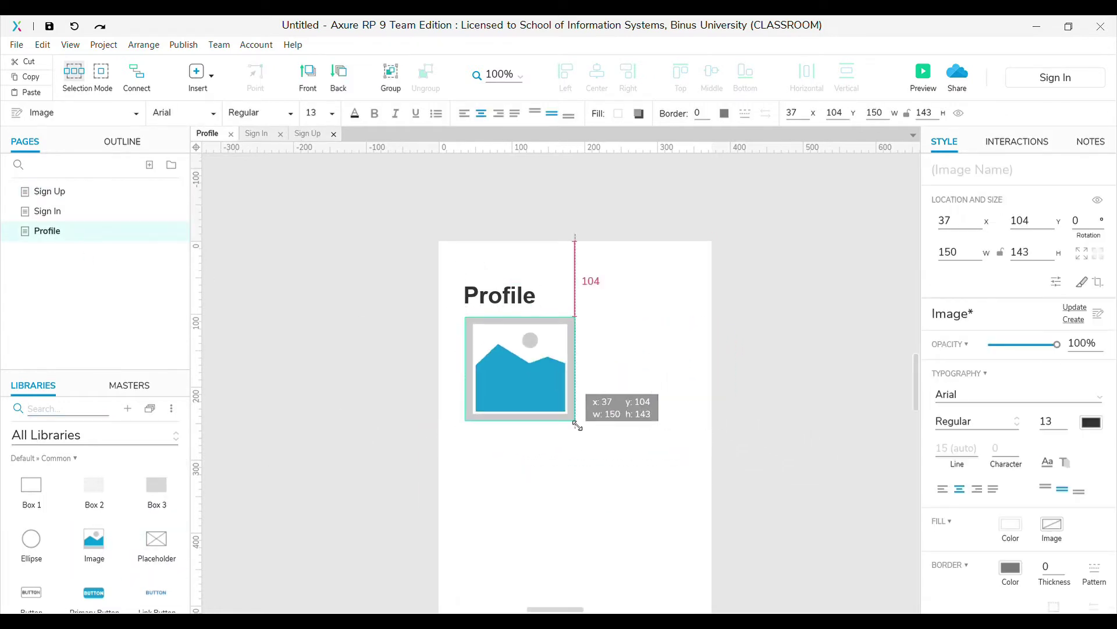
pyautogui.click(1020, 173)
pyautogui.write('image')
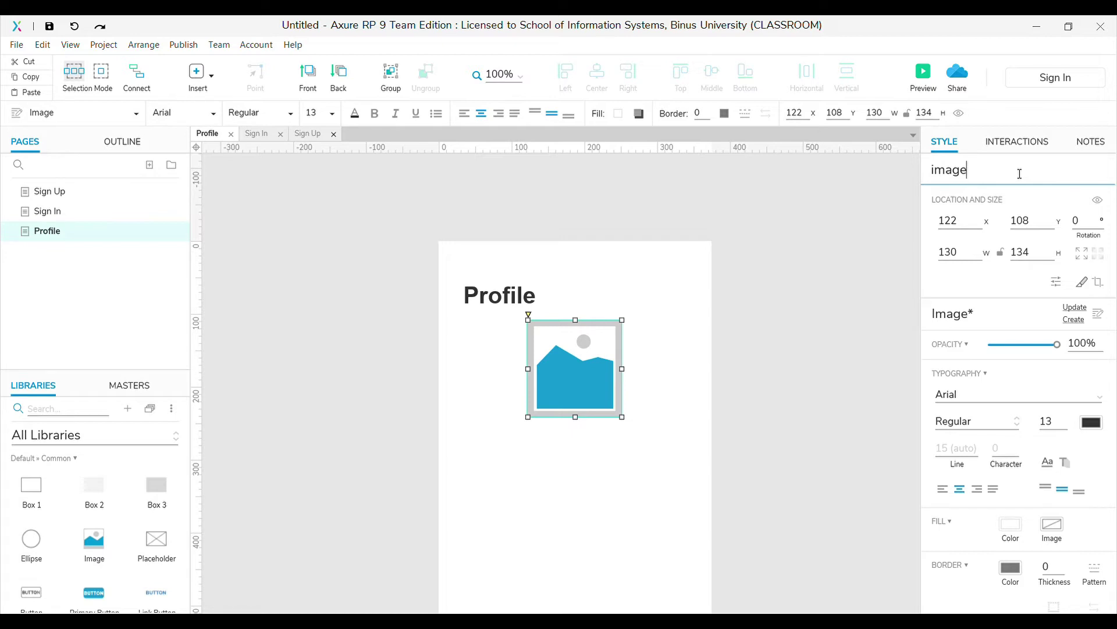
pyautogui.write('Container')
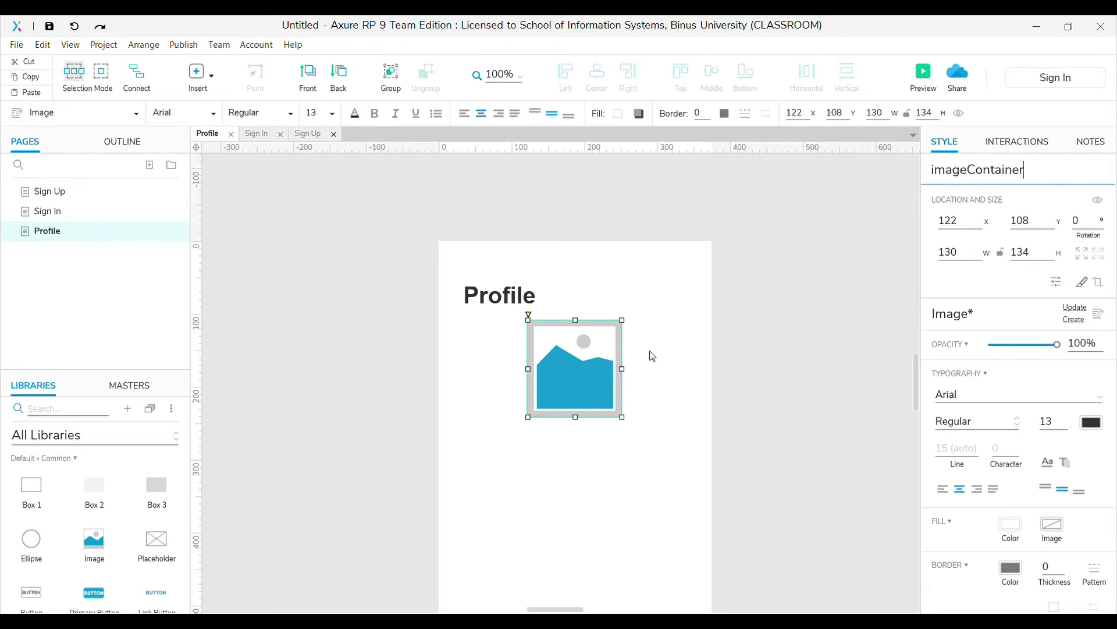
pyautogui.click(663, 389)
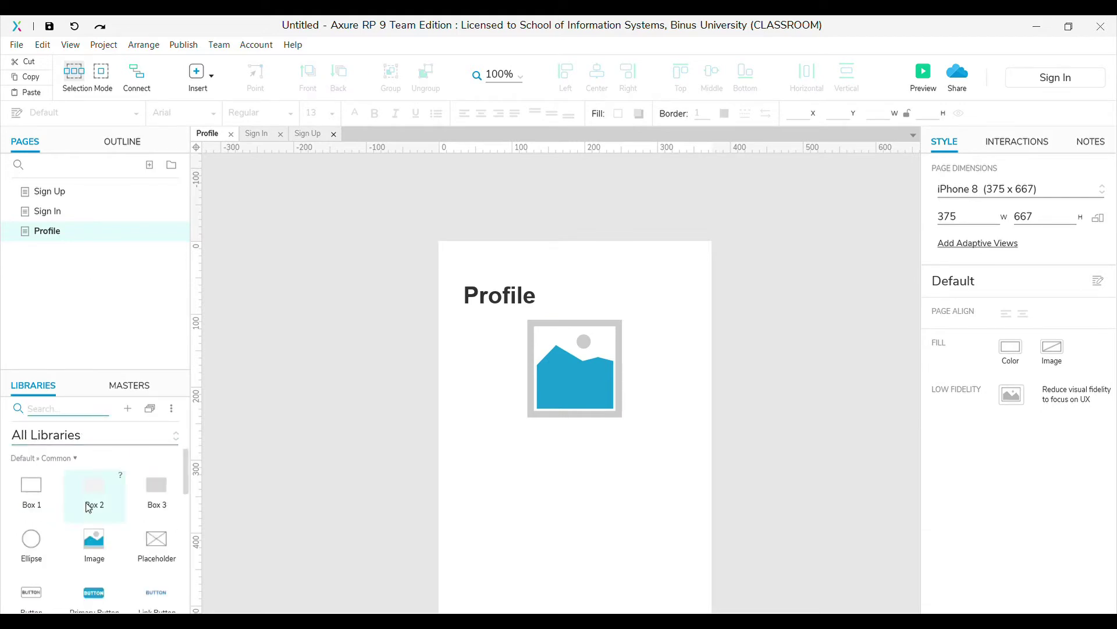
# Place a Heading 2 under the image, widen it across the page, and centre-align its text
pyautogui.scroll(-3, 88, 507)
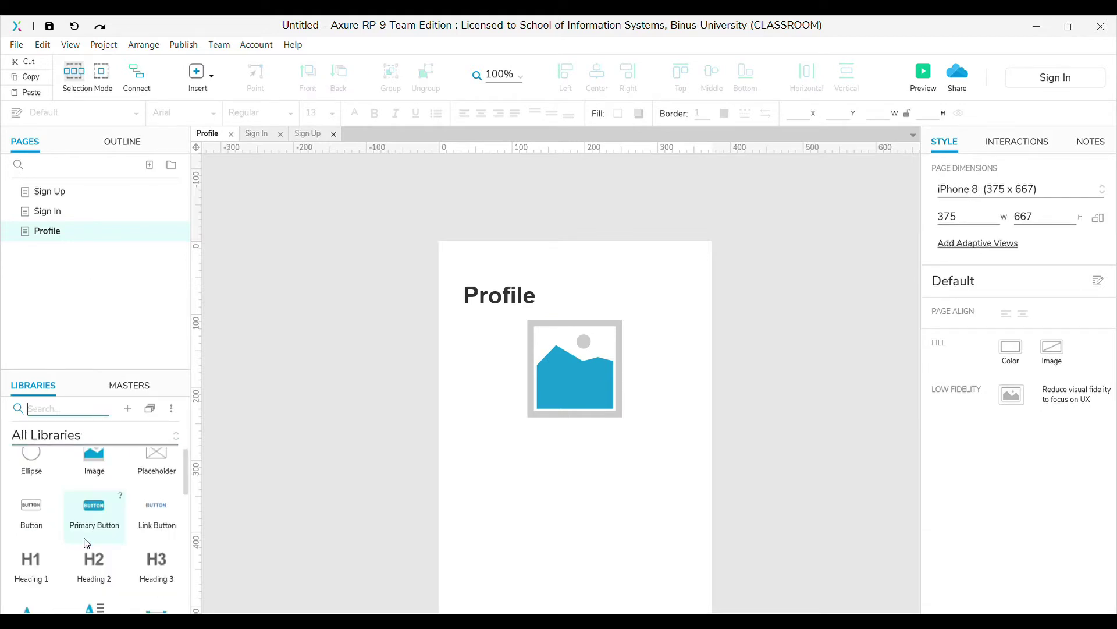
pyautogui.moveTo(93, 560); pyautogui.dragTo(469, 457)
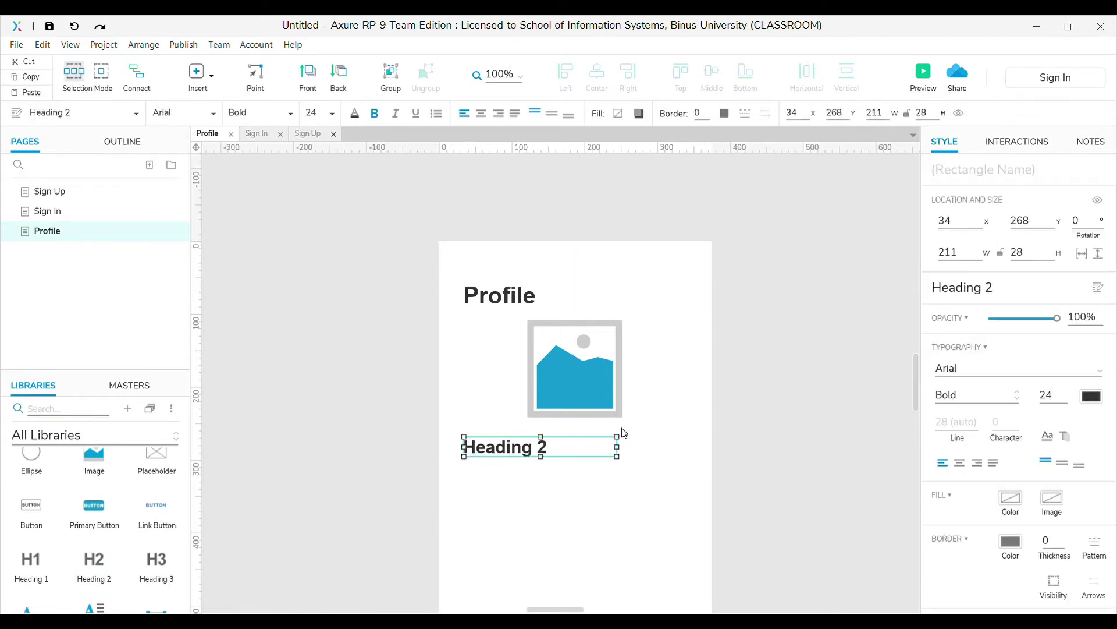
pyautogui.moveTo(617, 446); pyautogui.dragTo(693, 452)
pyautogui.doubleClick(600, 450)
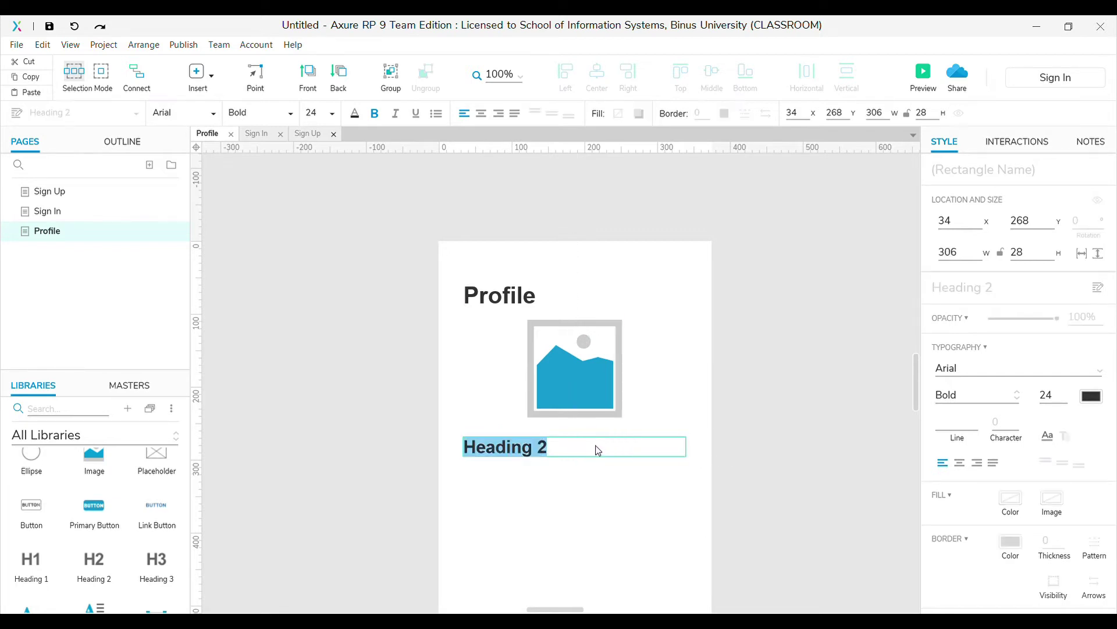
pyautogui.click(485, 117)
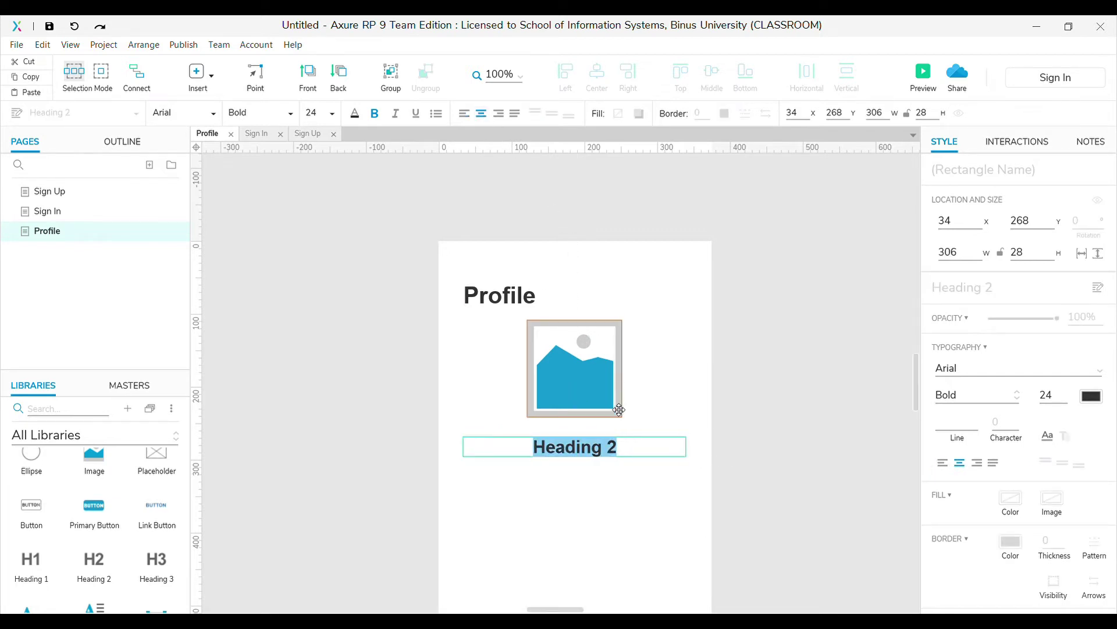
# Name the heading nameContainer and delete its placeholder text so it is empty
pyautogui.click(958, 177)
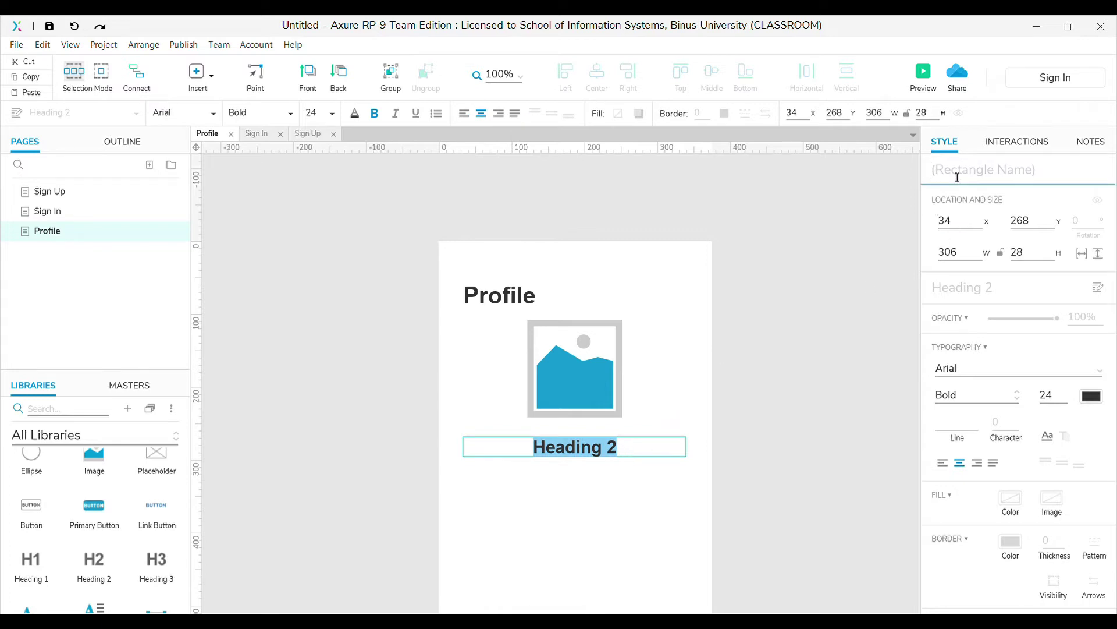
pyautogui.write('nameContainer')
pyautogui.click(629, 452)
pyautogui.moveTo(629, 451); pyautogui.dragTo(556, 457)
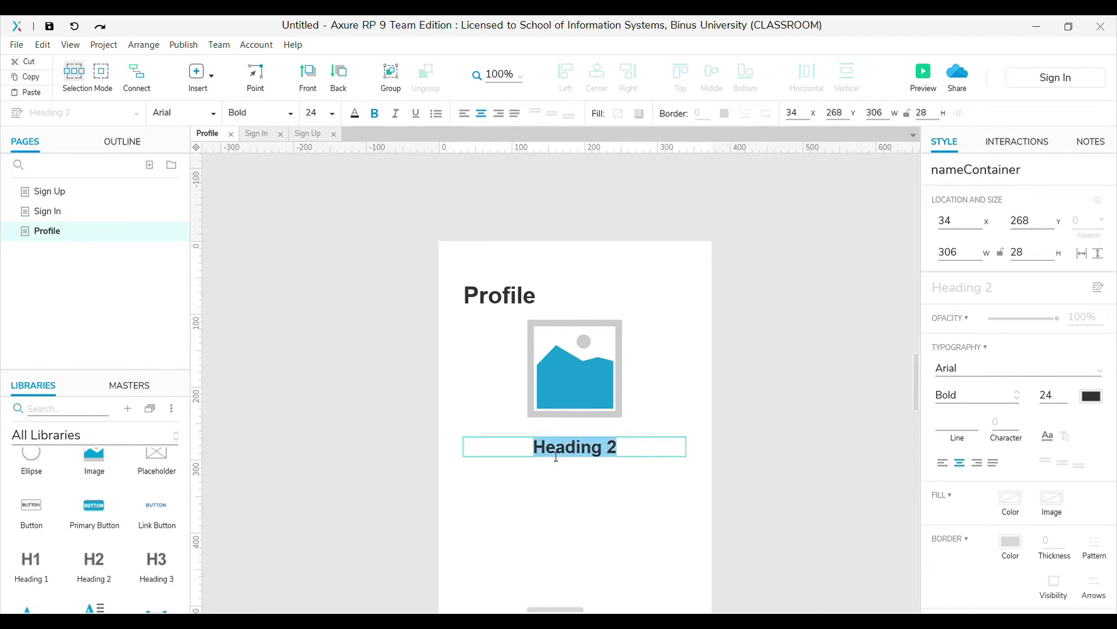
pyautogui.press('BackSpace')
pyautogui.click(565, 479)
pyautogui.scroll(-3, 86, 476)
pyautogui.scroll(3, 86, 475)
pyautogui.scroll(-1, 87, 501)
# Search the library for label and place an 'email' label below the profile image
pyautogui.click(86, 416)
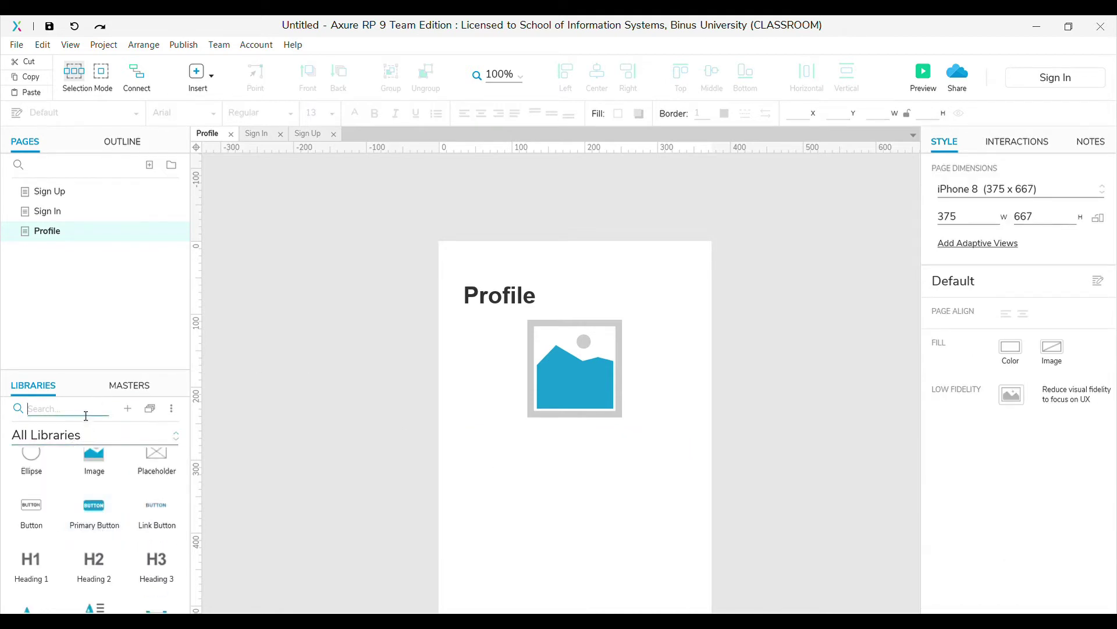
pyautogui.scroll(-1, 94, 512)
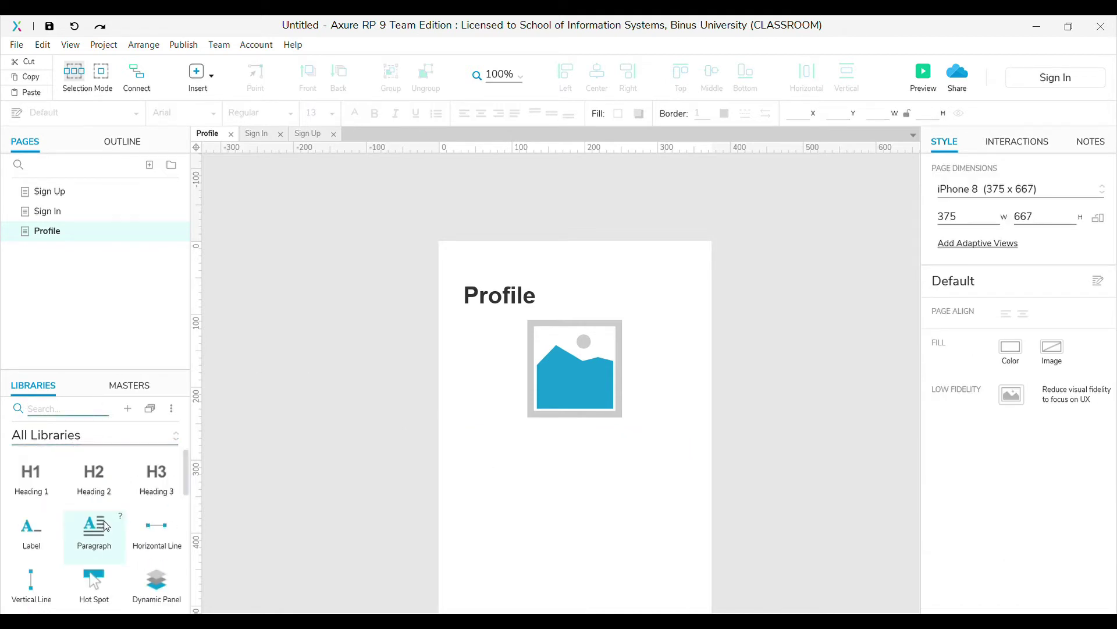
pyautogui.scroll(2, 96, 515)
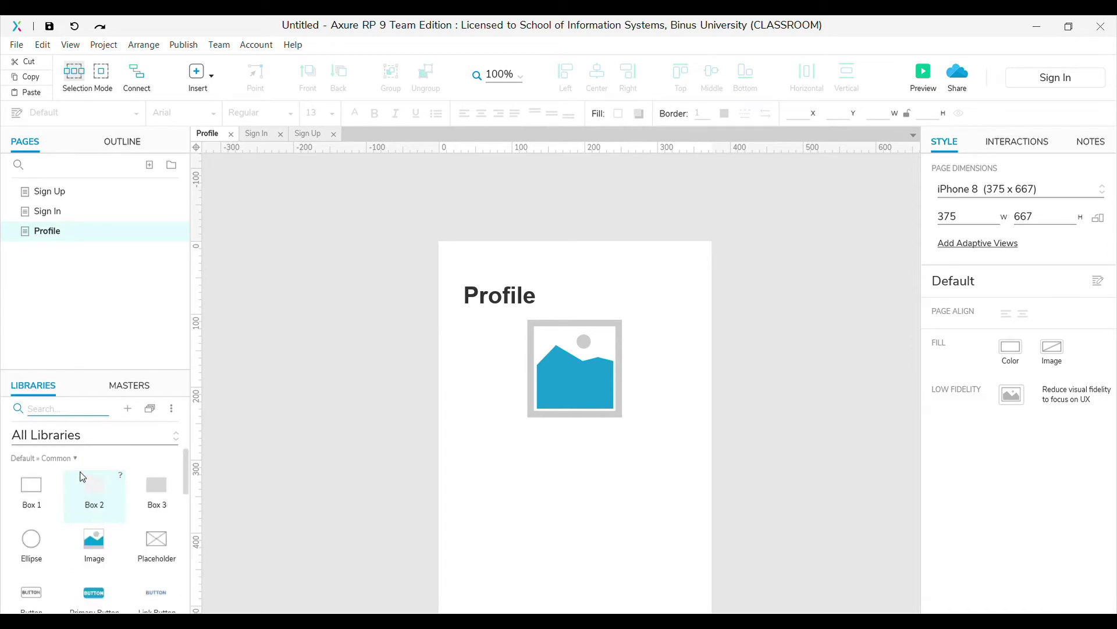
pyautogui.scroll(-2, 131, 492)
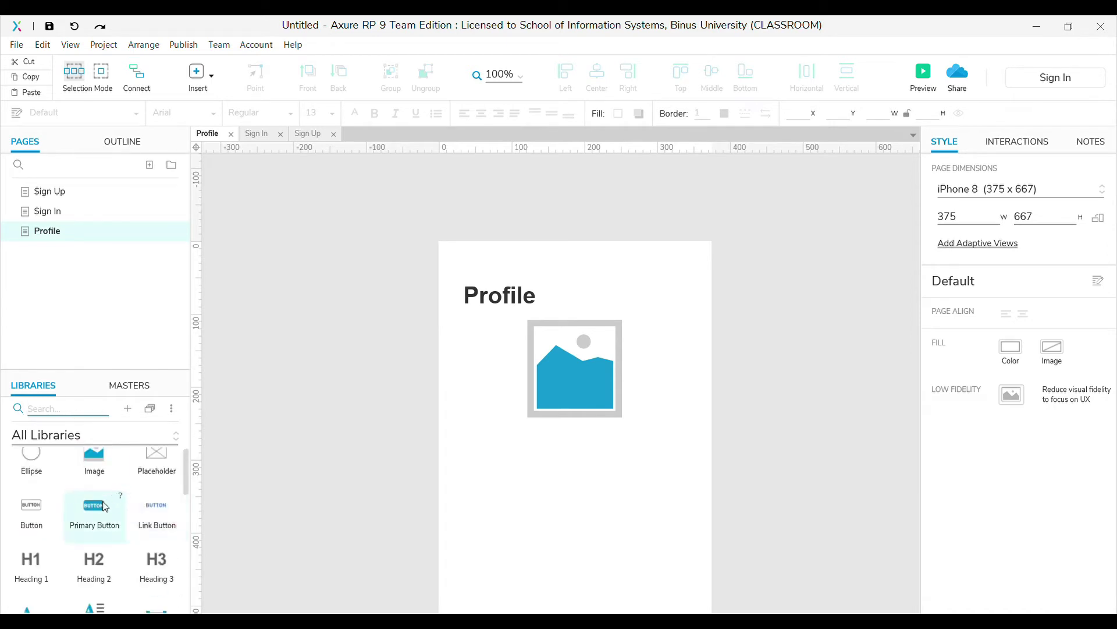
pyautogui.write('label')
pyautogui.moveTo(36, 487); pyautogui.dragTo(545, 469)
pyautogui.write('email')
pyautogui.press('Escape')
# Add a wide, empty value label named emailContainer beside the email label
pyautogui.moveTo(556, 473); pyautogui.dragTo(687, 472)
pyautogui.click(962, 180)
pyautogui.write('emailContainer')
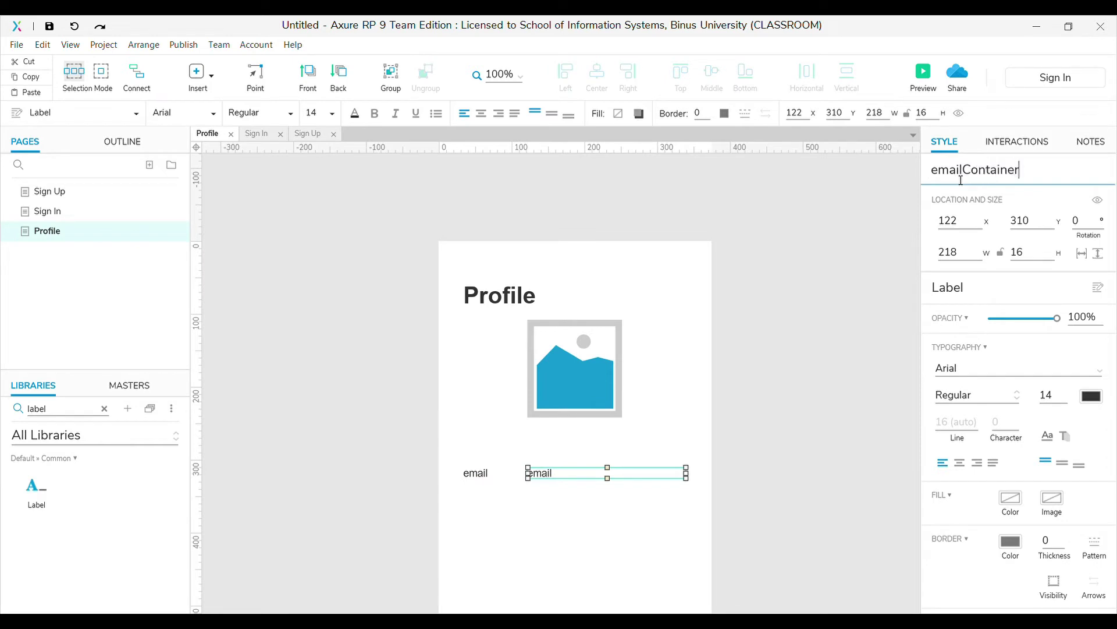
pyautogui.doubleClick(565, 479)
pyautogui.press('BackSpace')
# Duplicate the email row twice for password/passContainer and DOB/DOBContainer
pyautogui.moveTo(439, 460); pyautogui.dragTo(706, 497)
pyautogui.moveTo(537, 481); pyautogui.dragTo(541, 527)
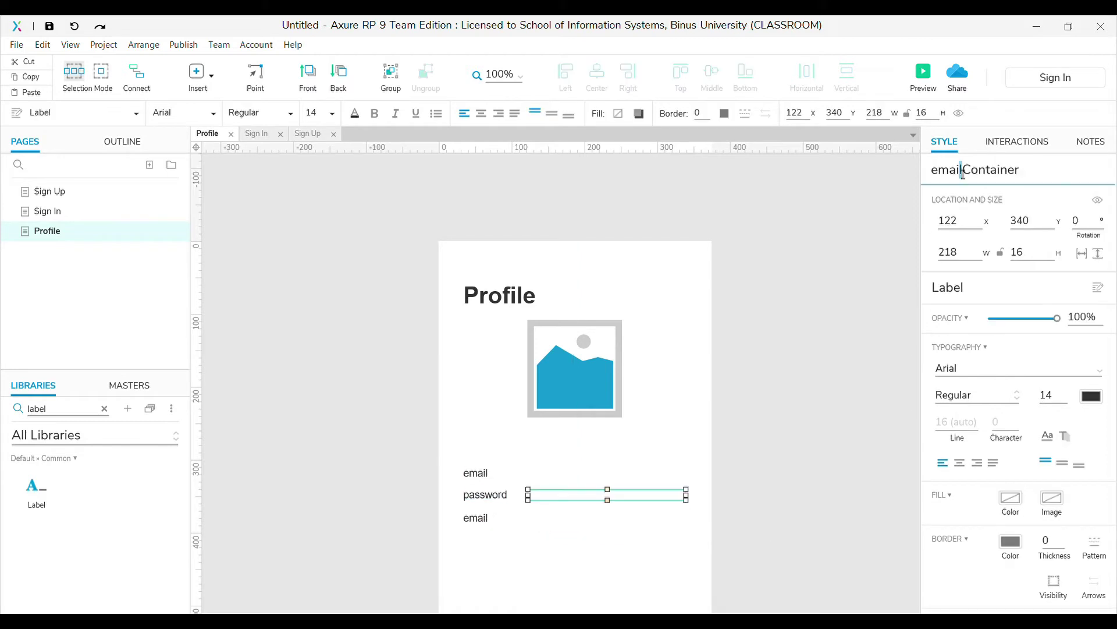
pyautogui.press('BackSpace')
pyautogui.press('BackSpace')
pyautogui.press('BackSpace')
pyautogui.press('BackSpace')
pyautogui.write('passContainer')
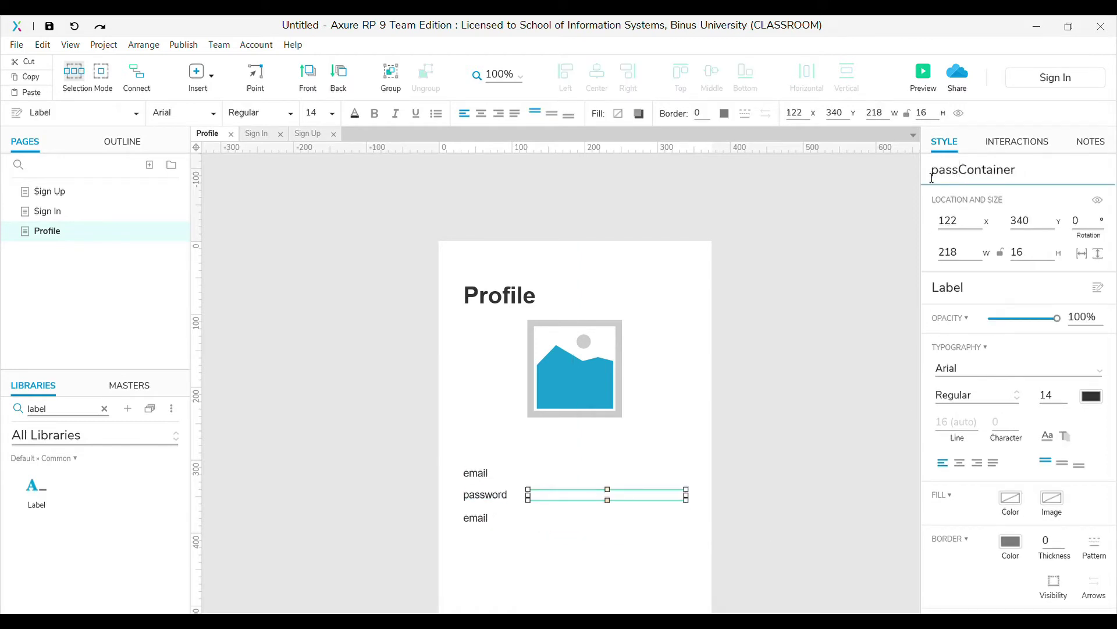
pyautogui.doubleClick(475, 518)
pyautogui.write('DOB')
pyautogui.click(544, 520)
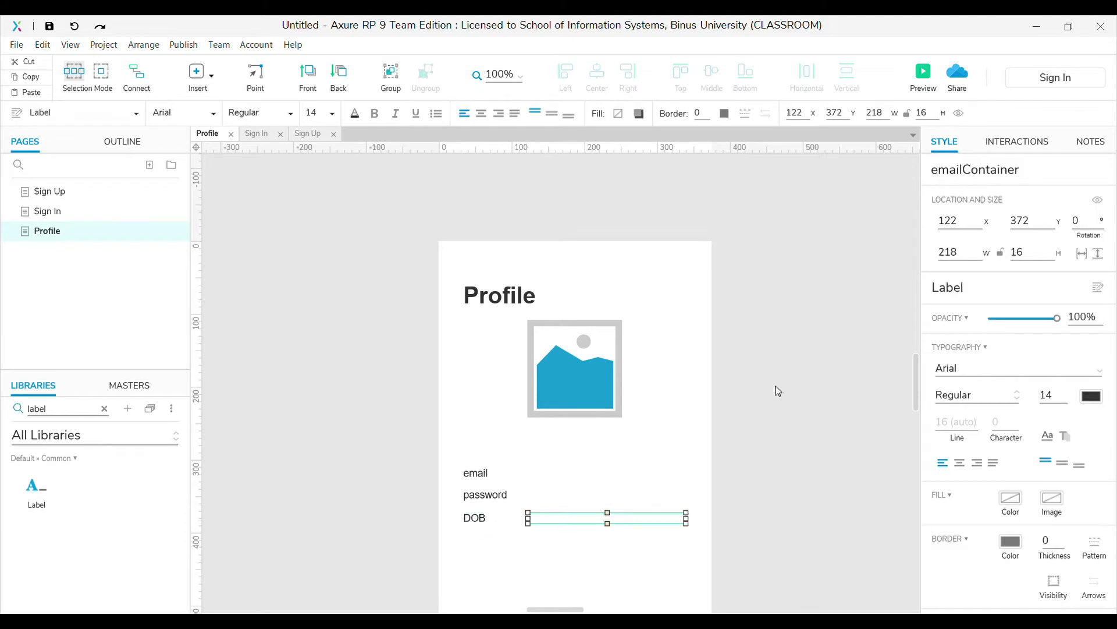
pyautogui.moveTo(965, 173); pyautogui.dragTo(900, 173)
pyautogui.write('DOB')
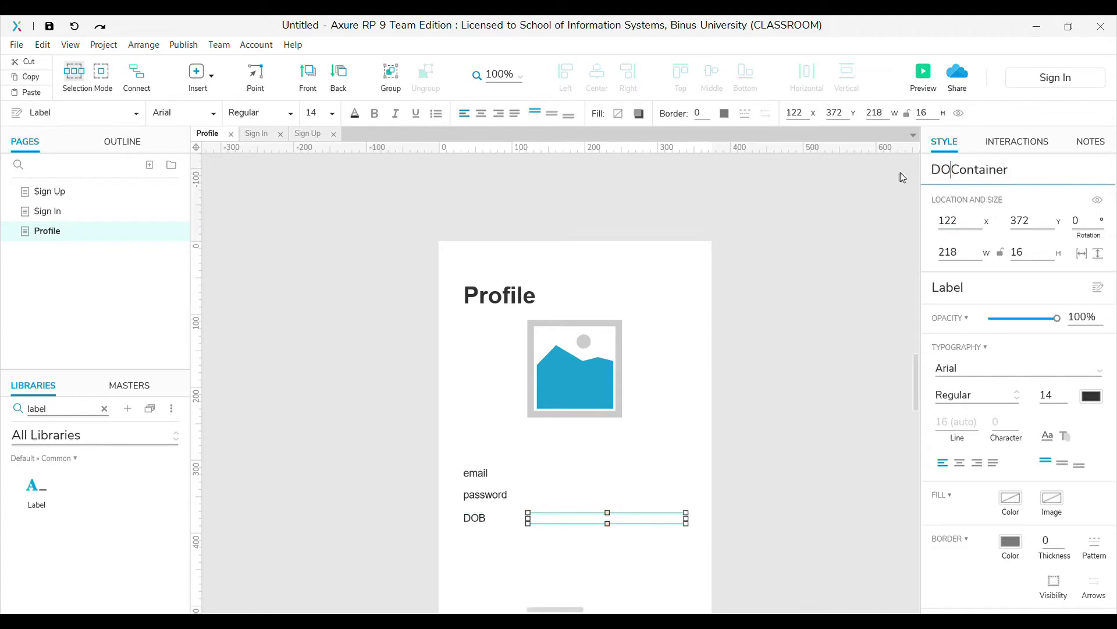
pyautogui.click(774, 429)
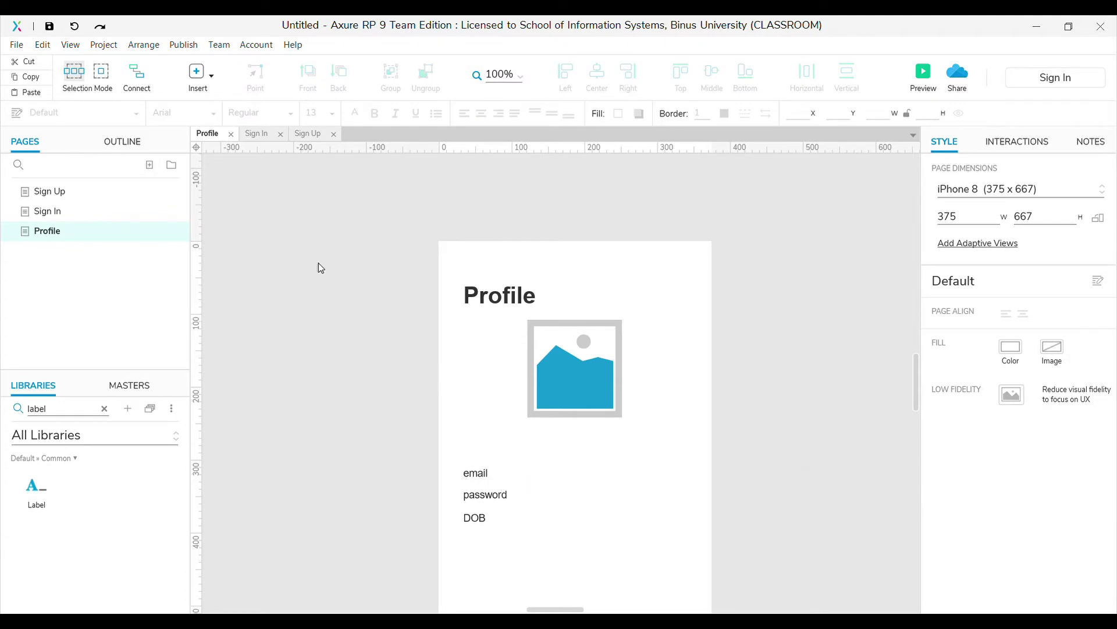
# On the Sign Up page, name the SIGN UP button signUpbtn
pyautogui.click(57, 196)
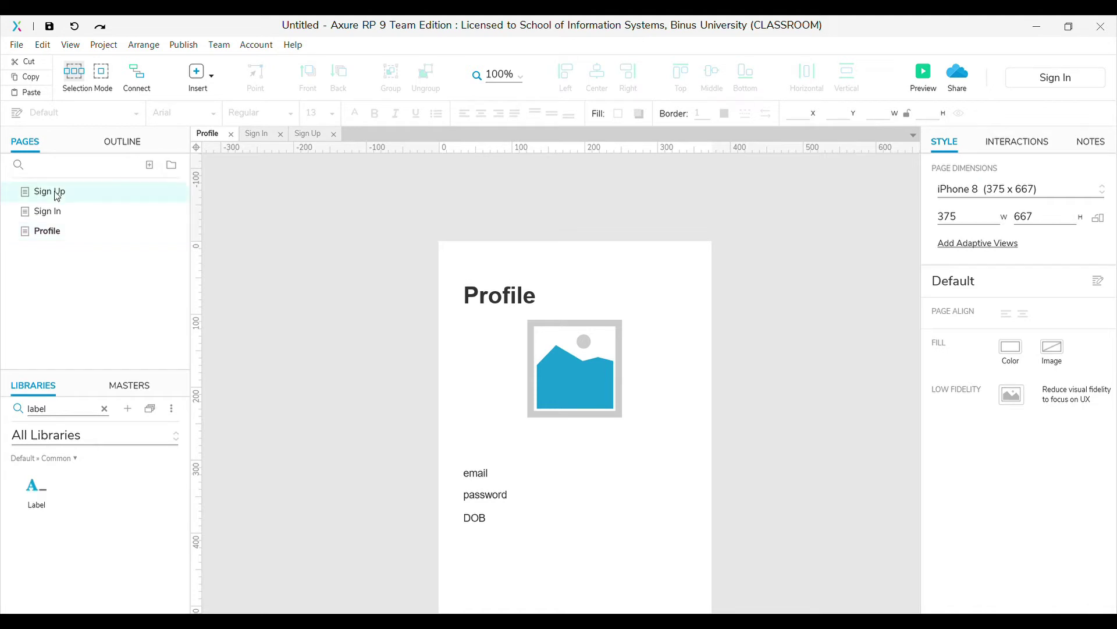
pyautogui.click(57, 196)
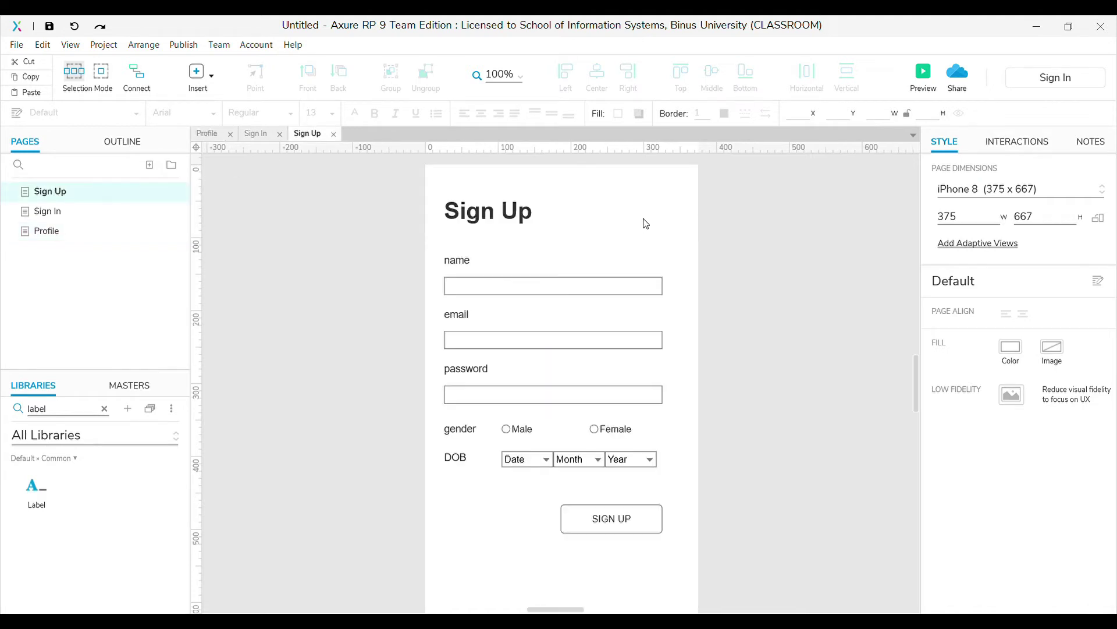
pyautogui.click(636, 519)
pyautogui.click(957, 172)
pyautogui.write('signUpbtn')
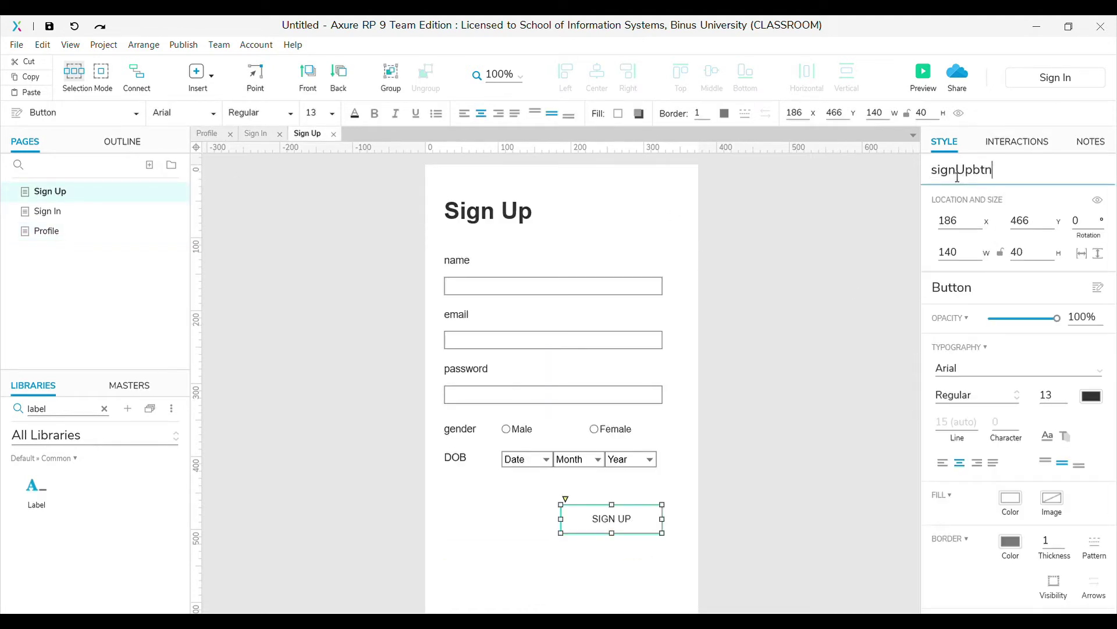
# Add a Click or Tap case that sets the error text to 'Please input your name' when nametxt is empty
pyautogui.click(1040, 142)
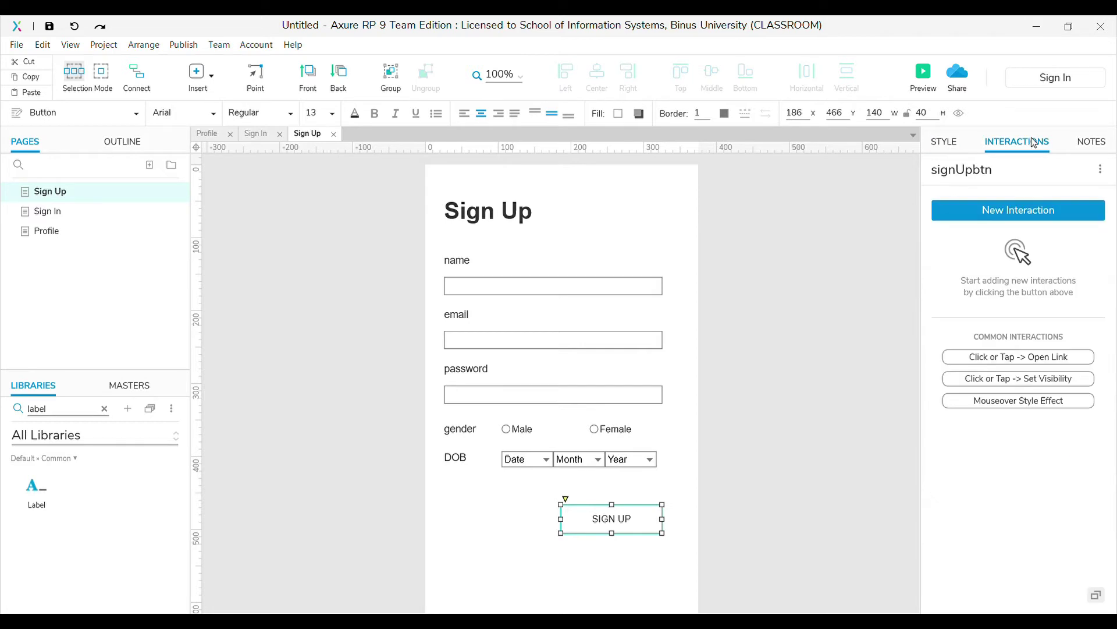
pyautogui.click(1021, 219)
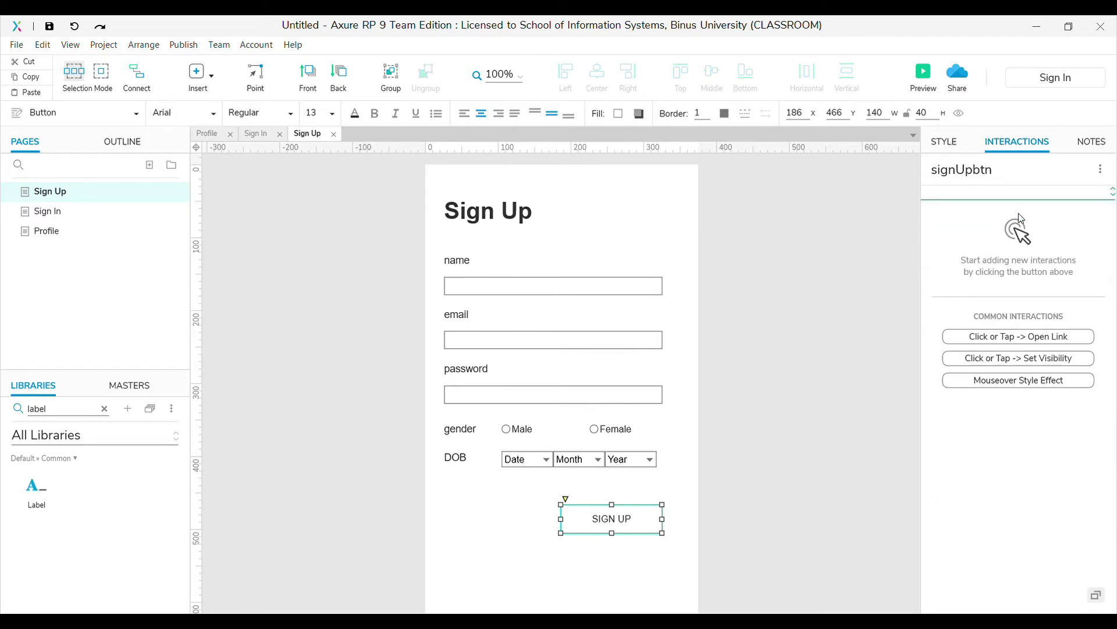
pyautogui.click(980, 247)
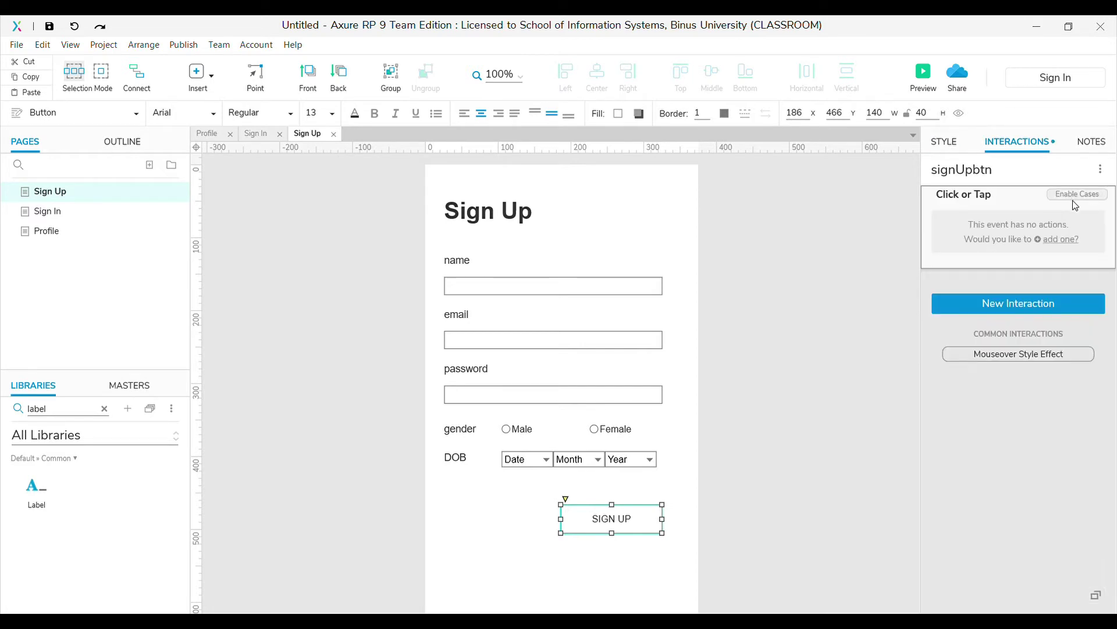
pyautogui.click(1081, 200)
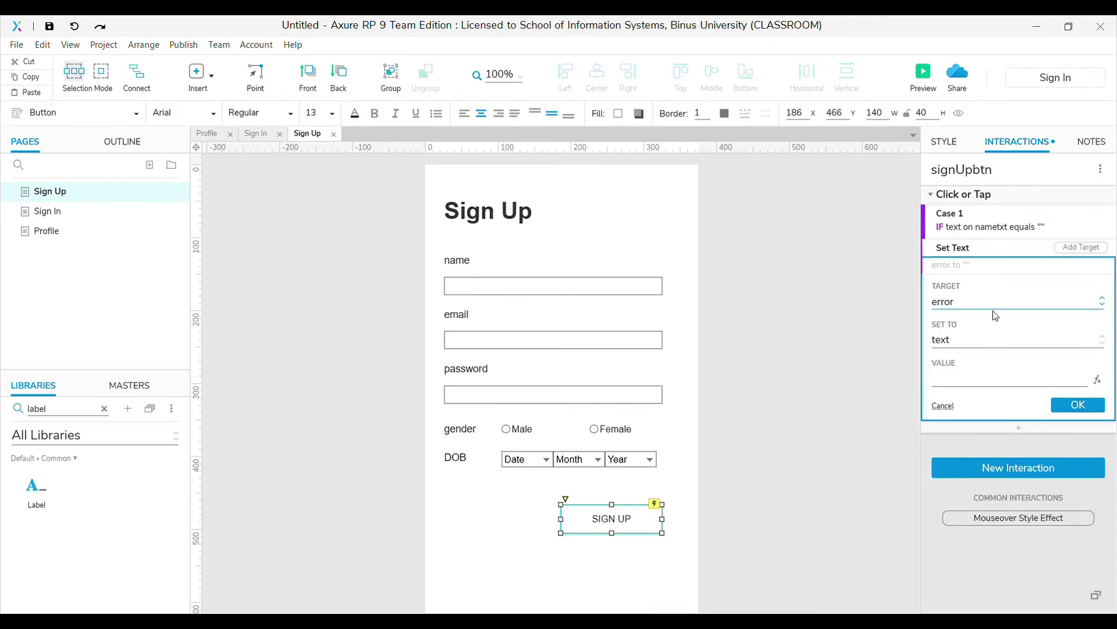
pyautogui.write('Please input your name')
pyautogui.click(1078, 405)
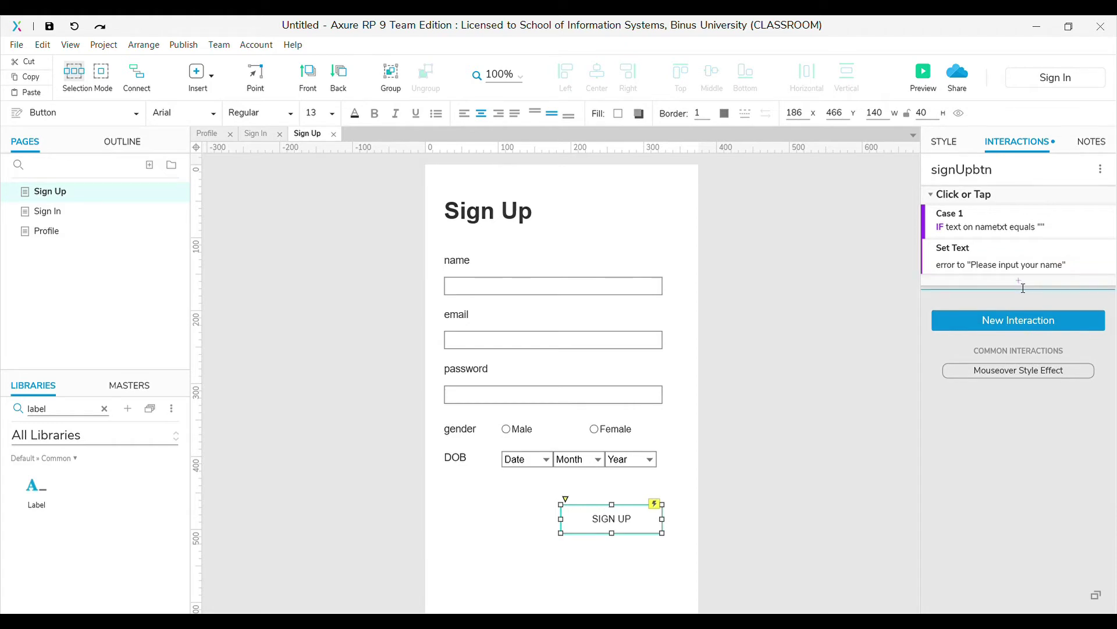
# Follow the error with a 1500 ms wait, then clear the error label's text
pyautogui.click(992, 329)
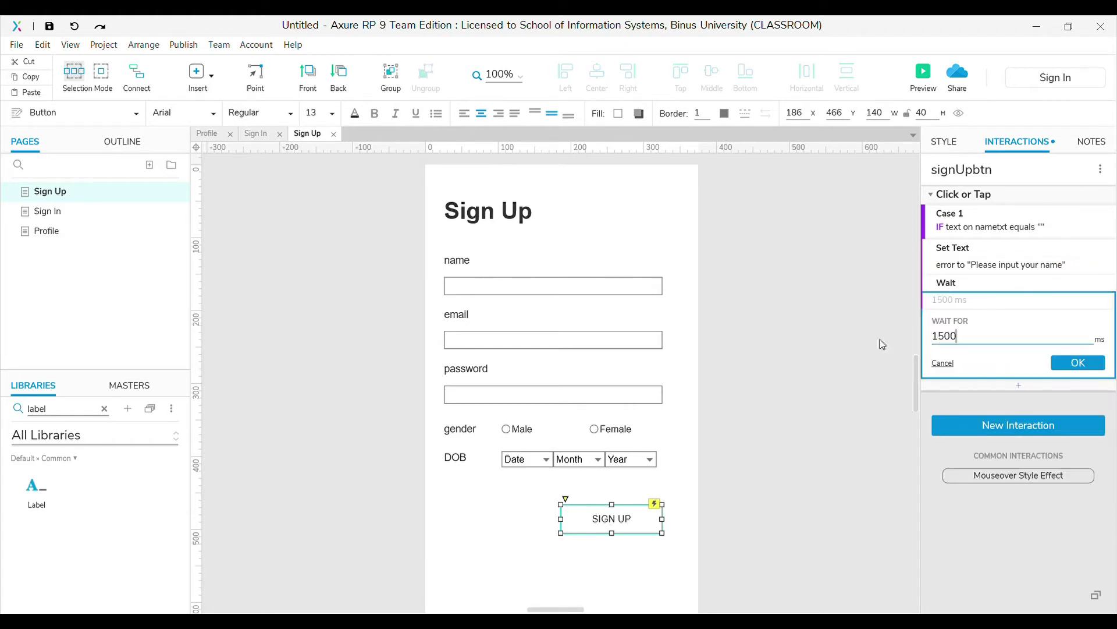
pyautogui.click(1078, 363)
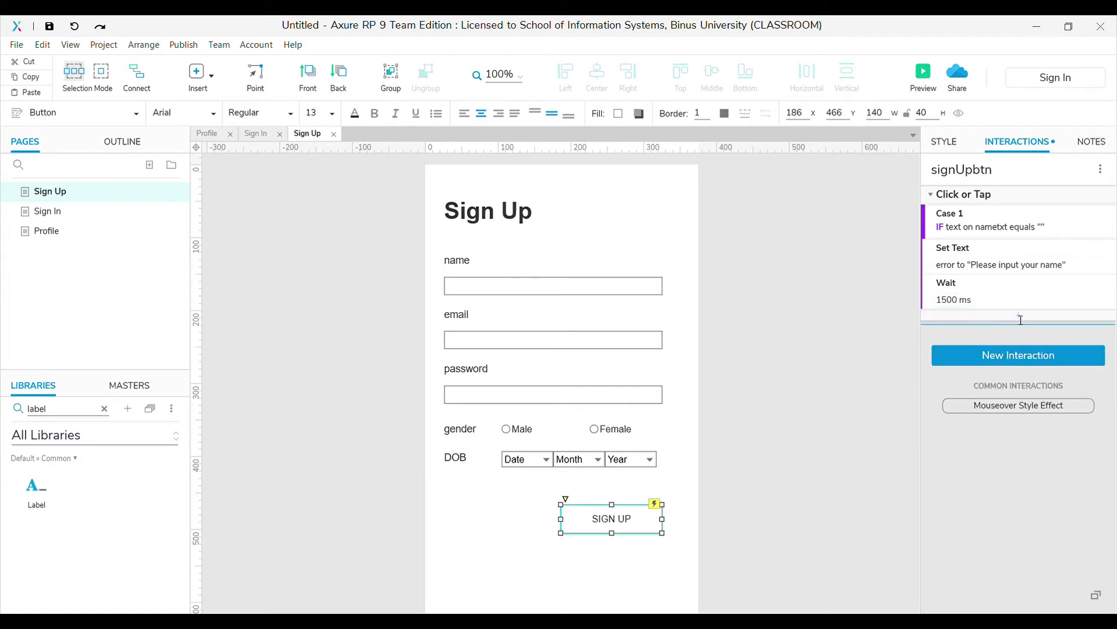
pyautogui.click(993, 375)
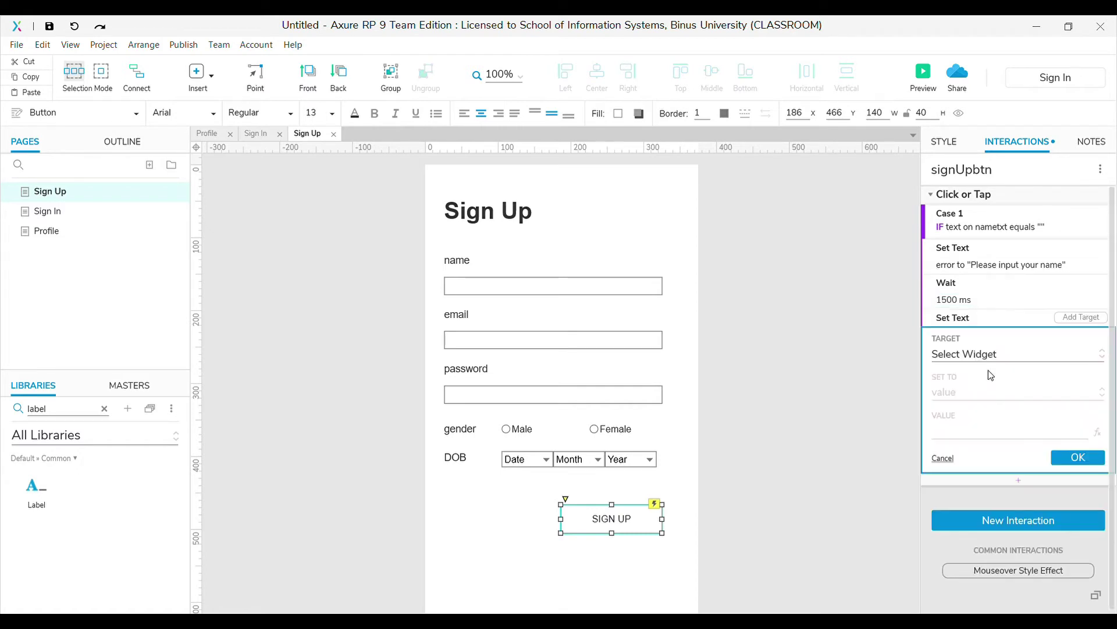
pyautogui.click(964, 394)
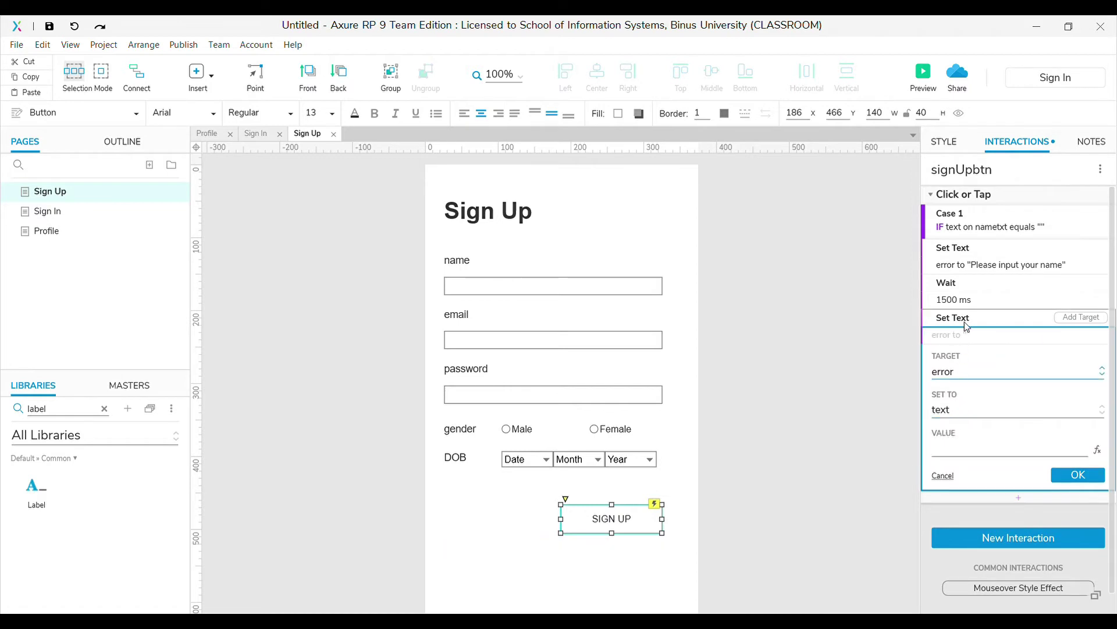
pyautogui.click(1089, 474)
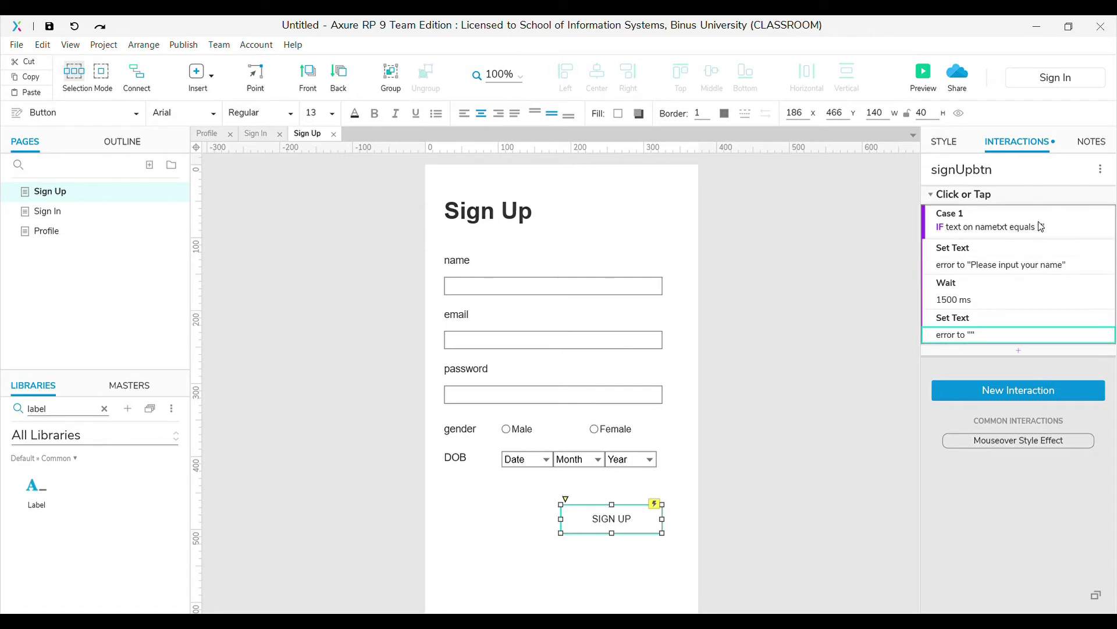
pyautogui.click(1075, 197)
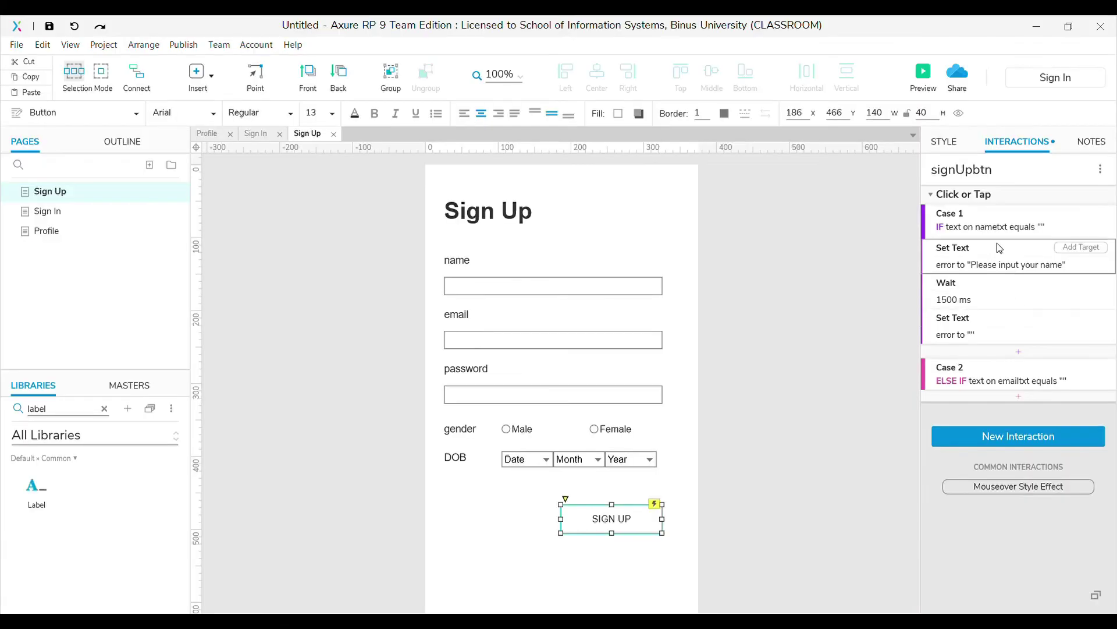
# Give the empty-email Case 2 Case 1's actions with the message 'Please input your email'
pyautogui.click(997, 244)
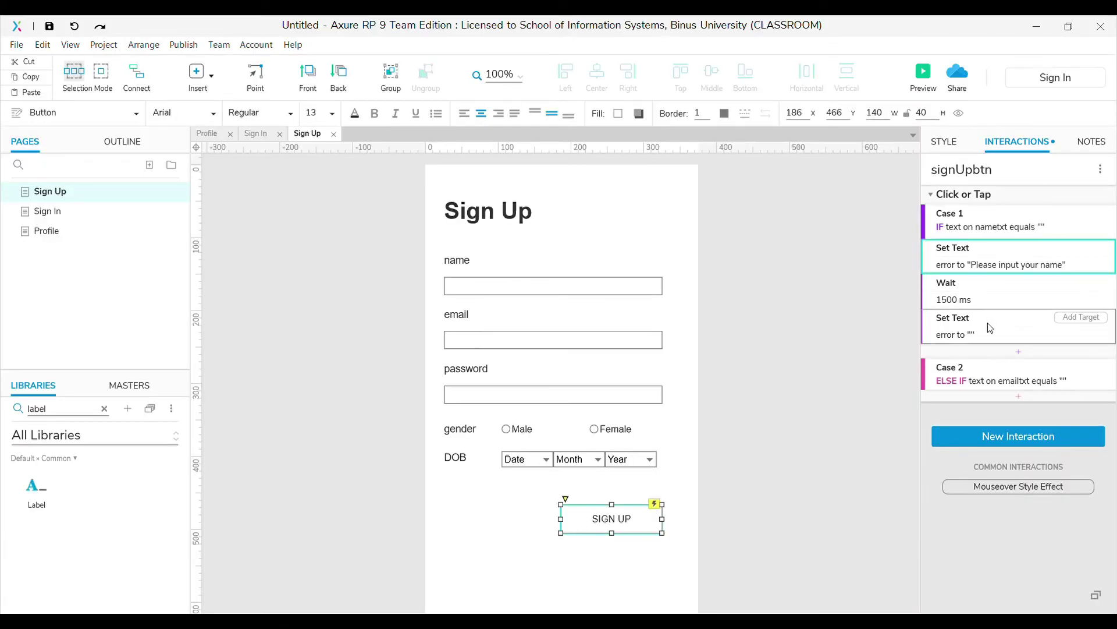
pyautogui.keyDown('shift'); pyautogui.click(989, 327); pyautogui.keyUp('shift')
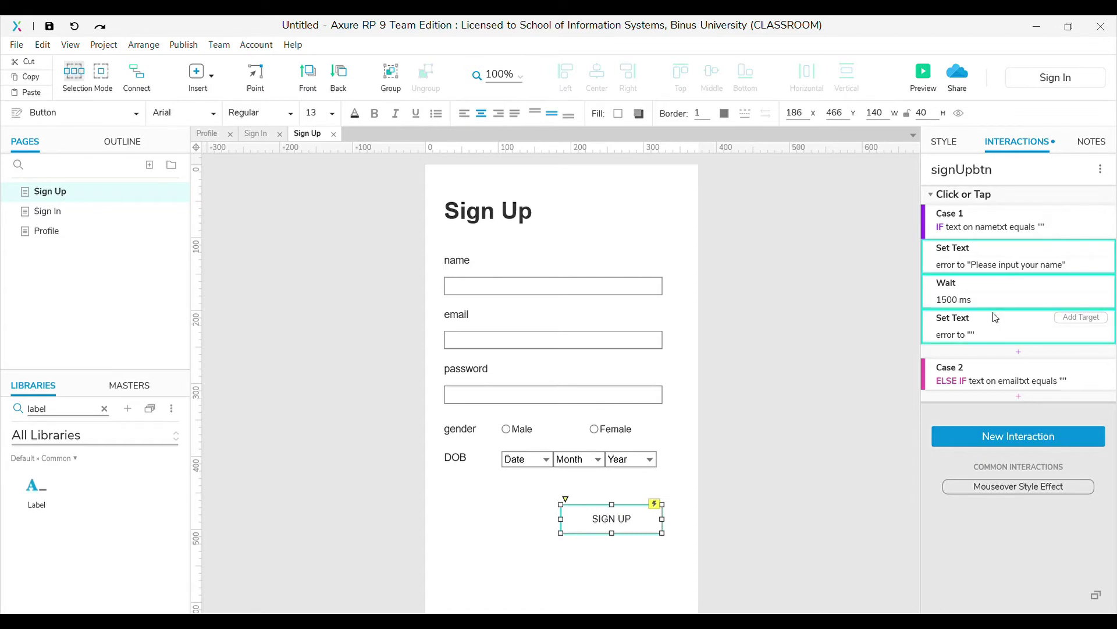
pyautogui.click(997, 373)
pyautogui.hotkey('ctrl', 'v')
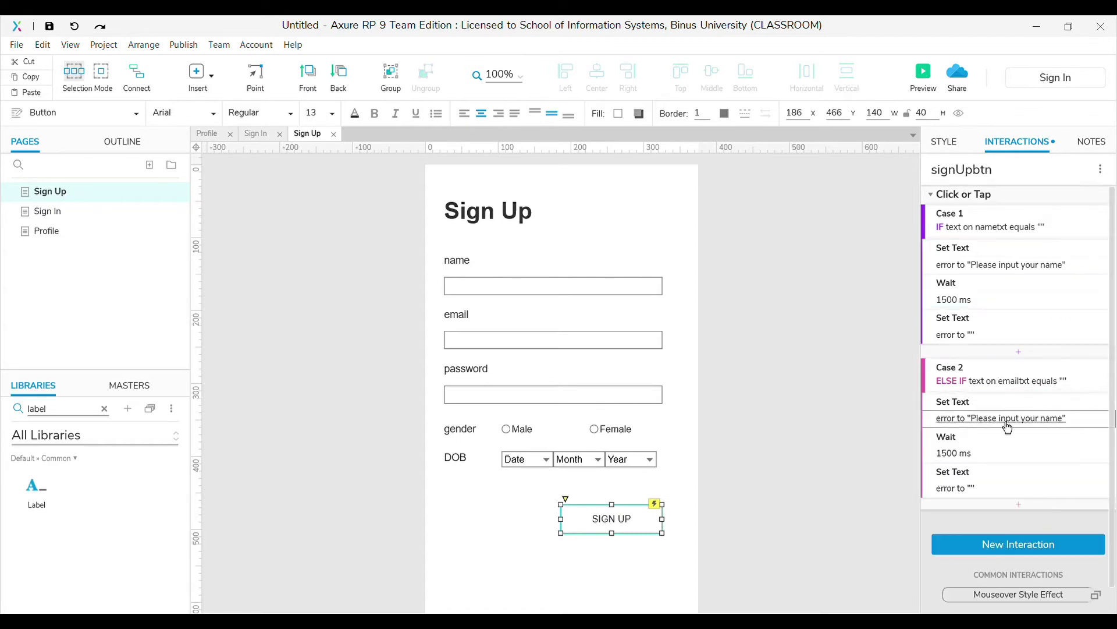
pyautogui.click(1000, 424)
pyautogui.doubleClick(1026, 532)
pyautogui.write('email')
pyautogui.press('Return')
pyautogui.click(1086, 201)
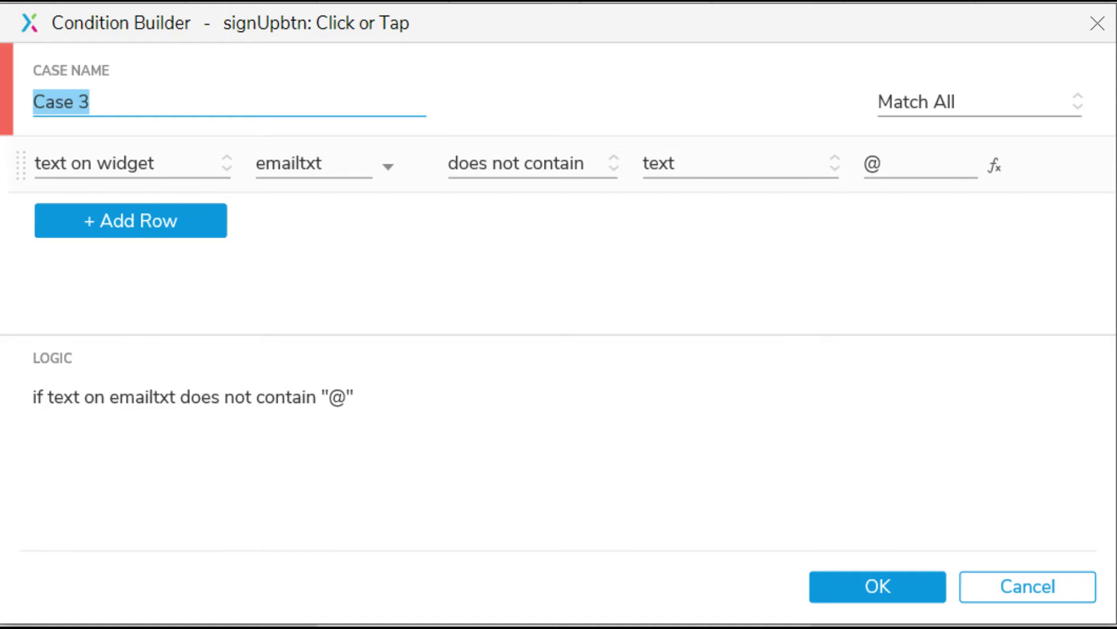
# Give the missing-@ Case 3 Case 2's actions with the message 'Please input a valid email address'
pyautogui.click(878, 586)
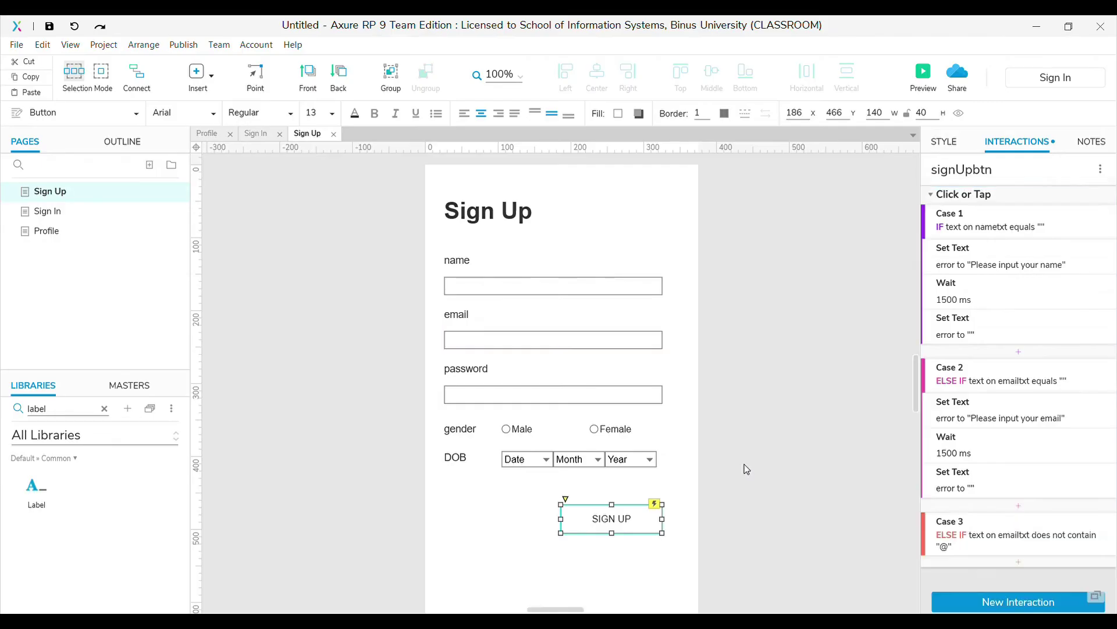
pyautogui.click(973, 406)
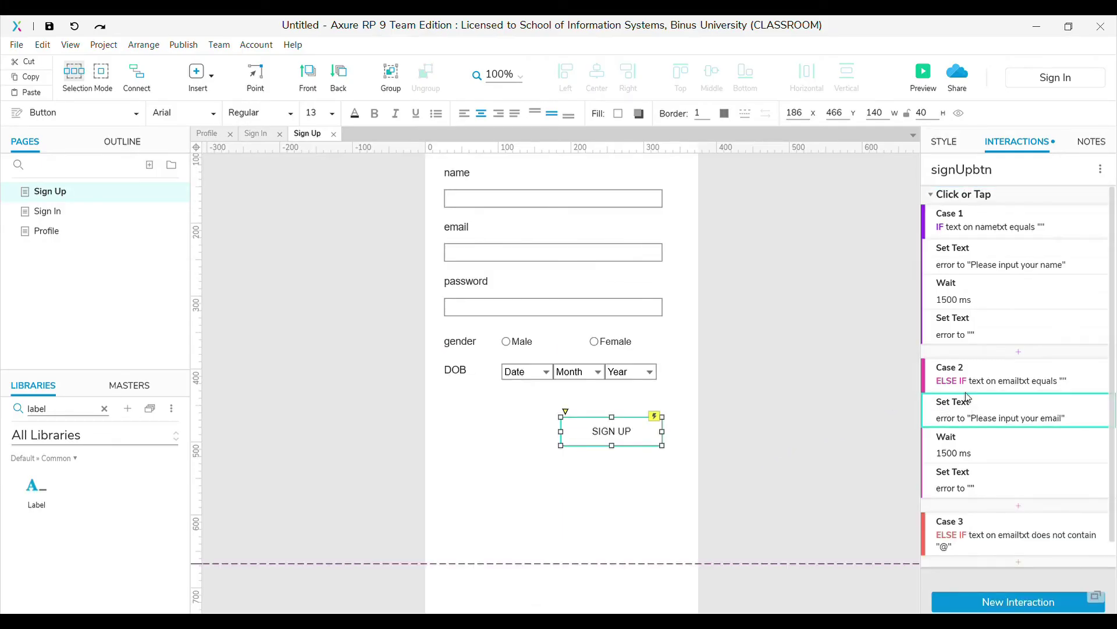
pyautogui.keyDown('shift'); pyautogui.click(972, 489); pyautogui.keyUp('shift')
pyautogui.hotkey('ctrl', 'c')
pyautogui.click(993, 518)
pyautogui.hotkey('ctrl', 'v')
pyautogui.moveTo(1039, 523); pyautogui.dragTo(993, 523)
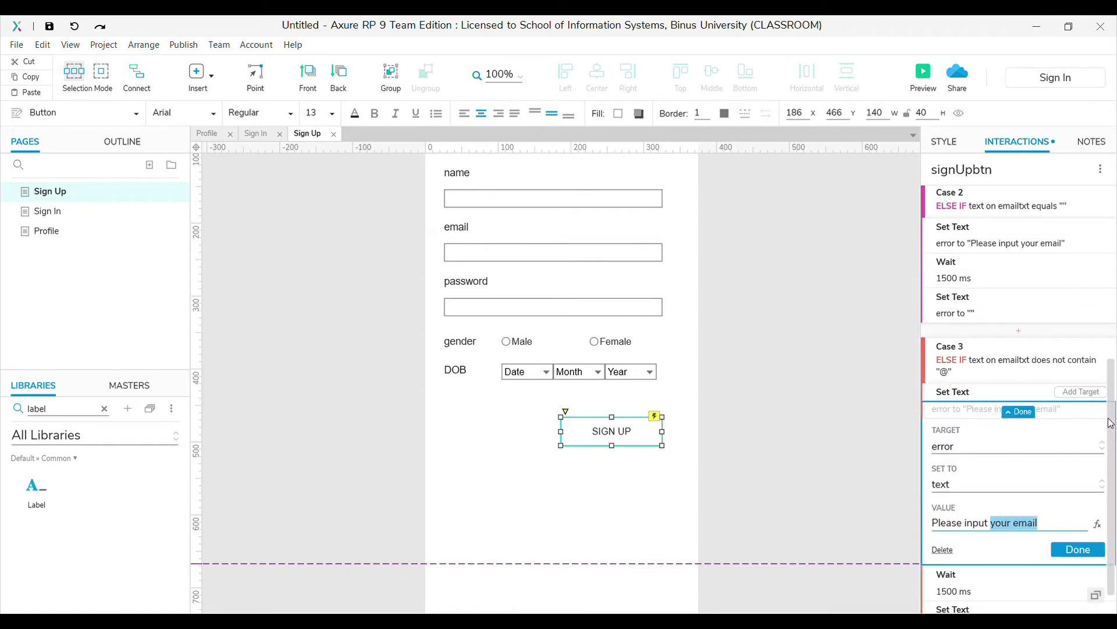
pyautogui.write('a vali')
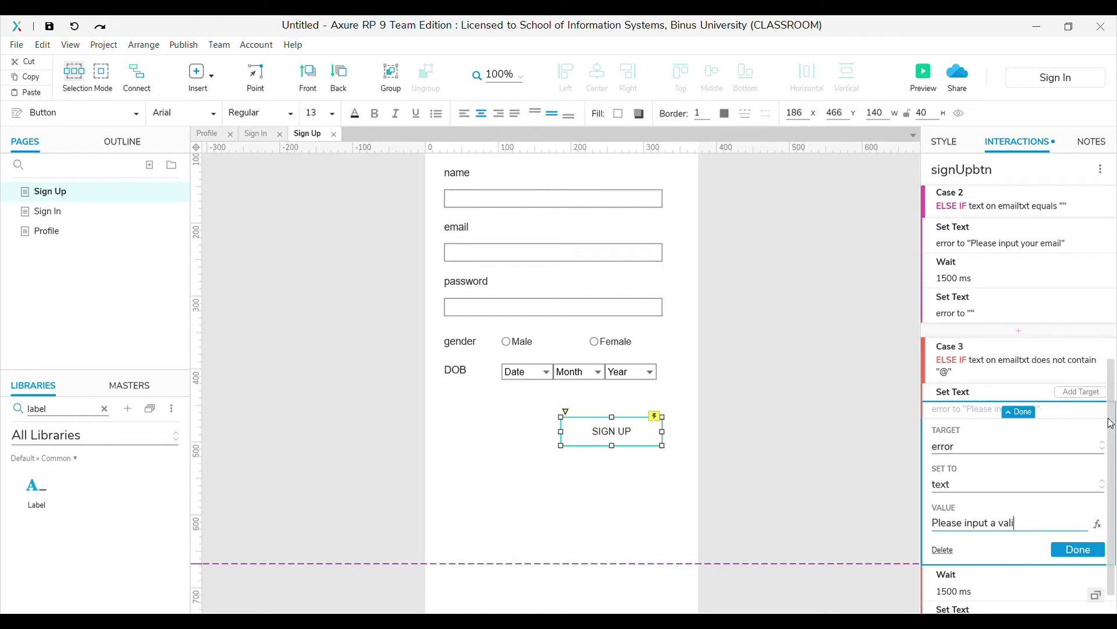
pyautogui.write('d email address')
pyautogui.click(1018, 411)
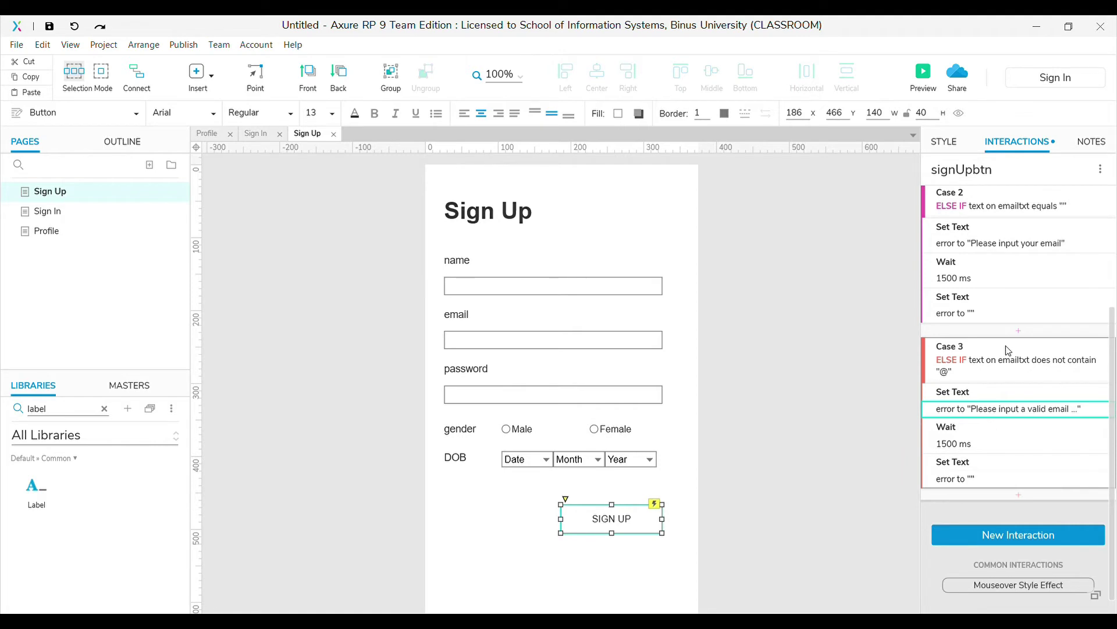
pyautogui.scroll(4, 1020, 356)
pyautogui.click(1077, 198)
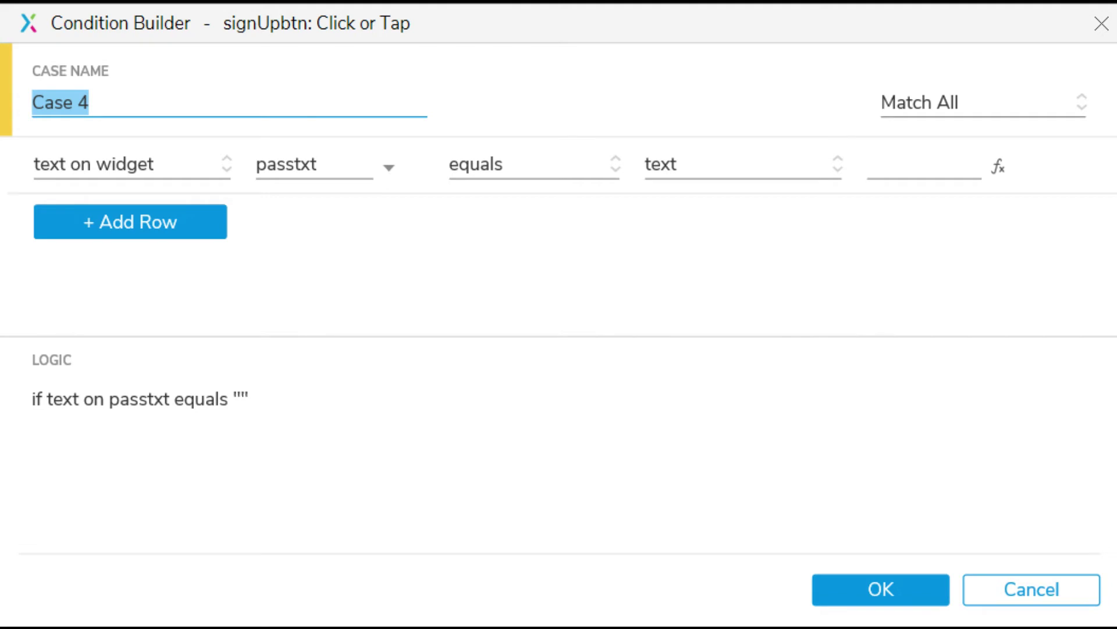
# Give the empty-passtxt Case 4 the copied actions with the message 'Please input your password'
pyautogui.press('Return')
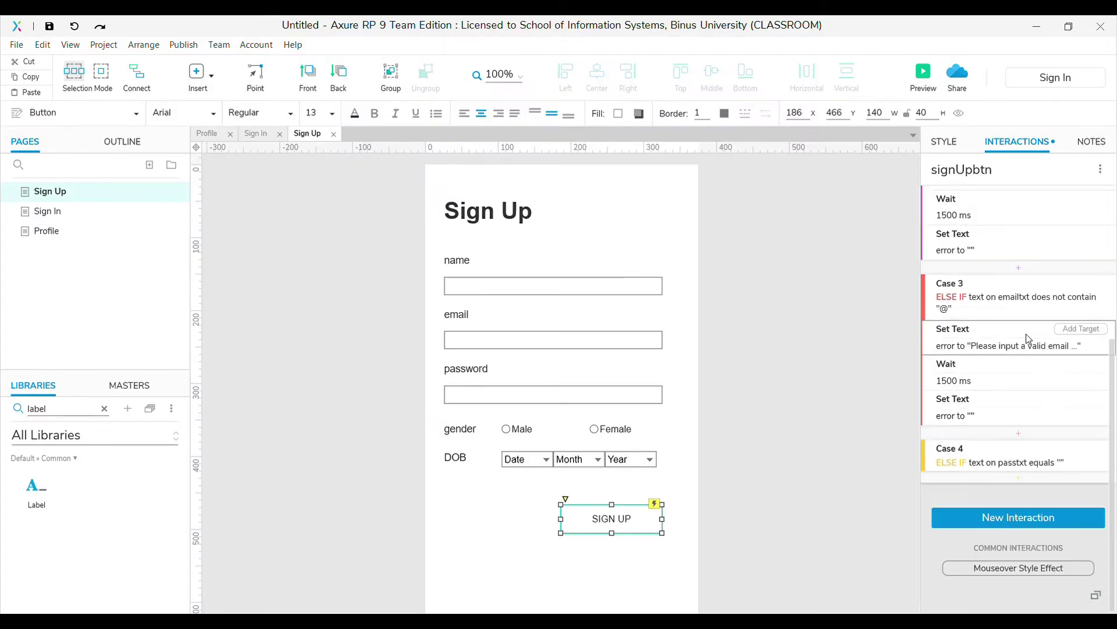
pyautogui.keyDown('shift'); pyautogui.click(1012, 401); pyautogui.keyUp('shift')
pyautogui.hotkey('ctrl', 'c')
pyautogui.click(997, 443)
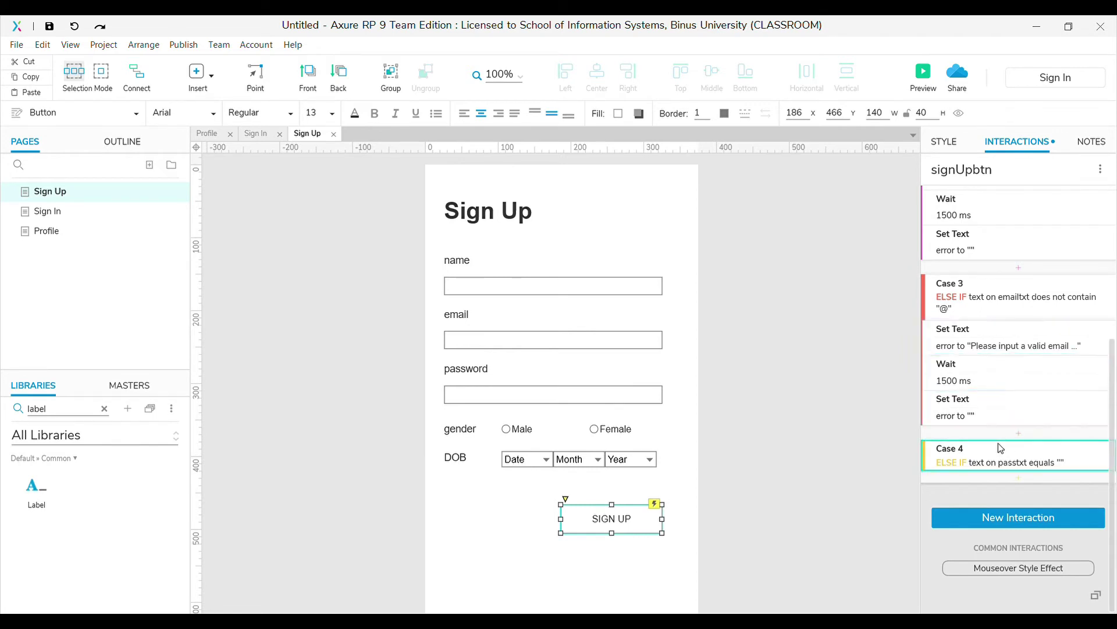
pyautogui.hotkey('ctrl', 'v')
pyautogui.click(1002, 486)
pyautogui.moveTo(991, 438); pyautogui.dragTo(1086, 438)
pyautogui.write('your password')
pyautogui.click(1078, 465)
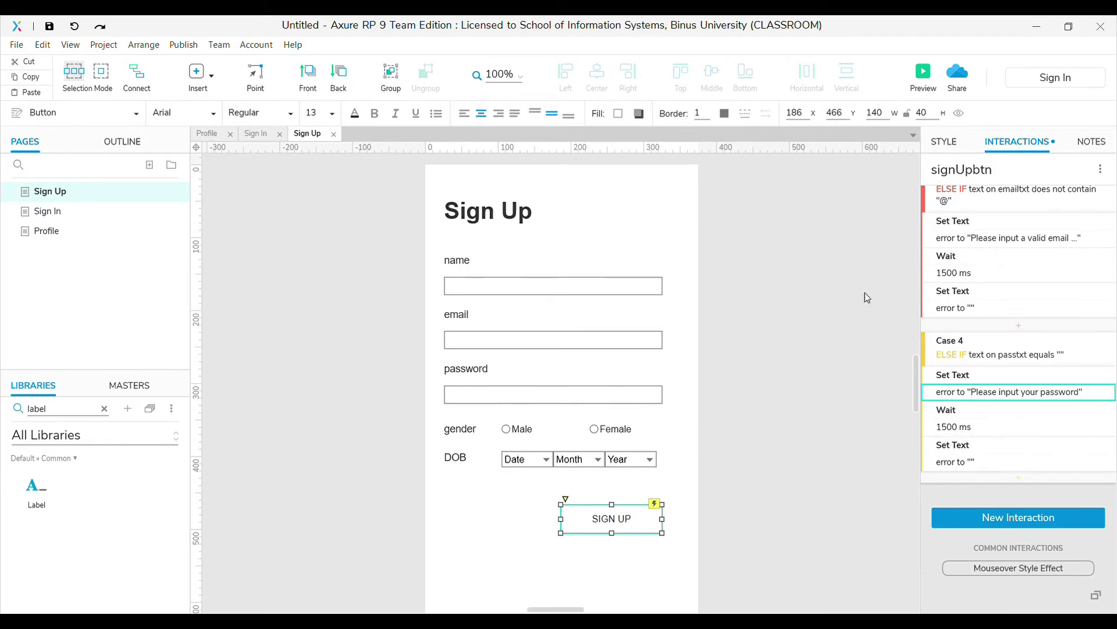
pyautogui.scroll(3, 861, 260)
pyautogui.scroll(6, 1078, 252)
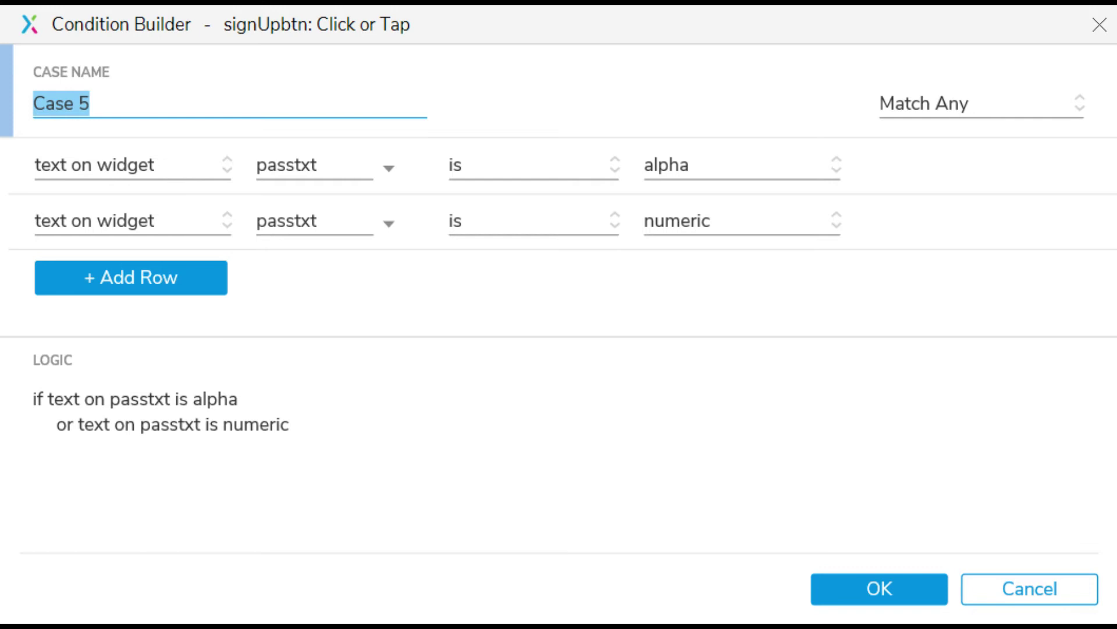
# Give the alpha-or-numeric Case 5 the copied actions with the message 'Password must be alpha-numeric'
pyautogui.press('Return')
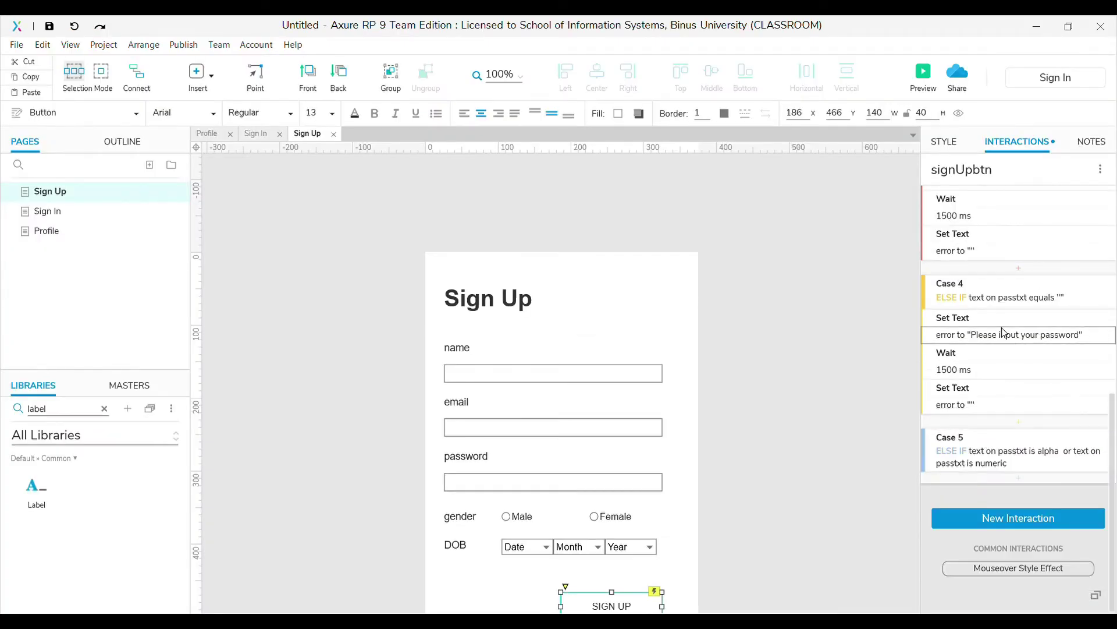
pyautogui.click(988, 440)
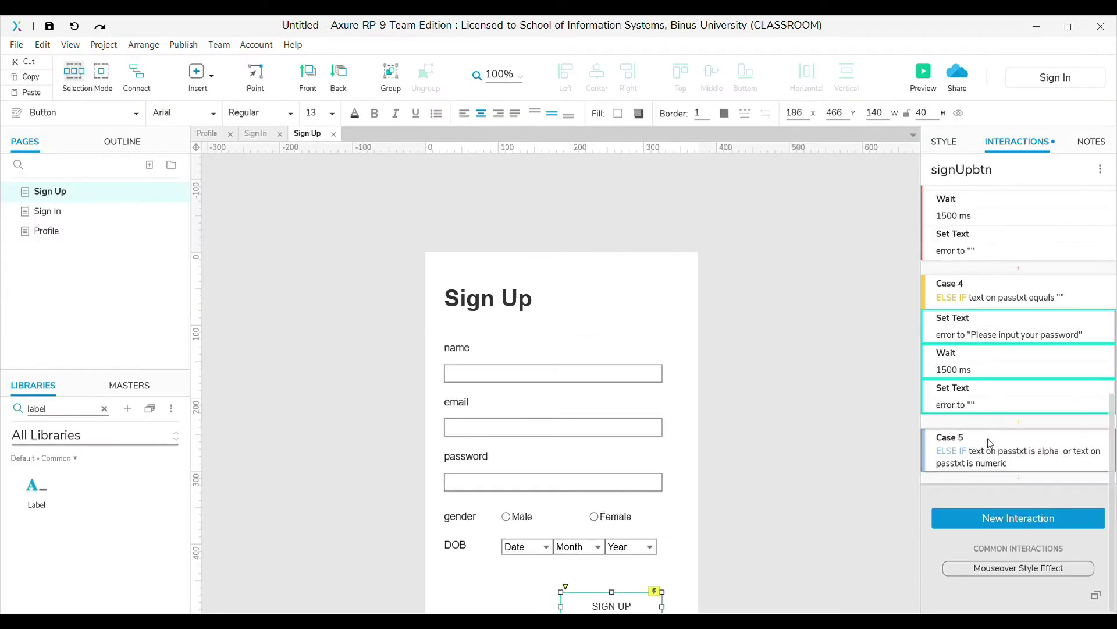
pyautogui.hotkey('ctrl', 'v')
pyautogui.click(1001, 500)
pyautogui.write('P')
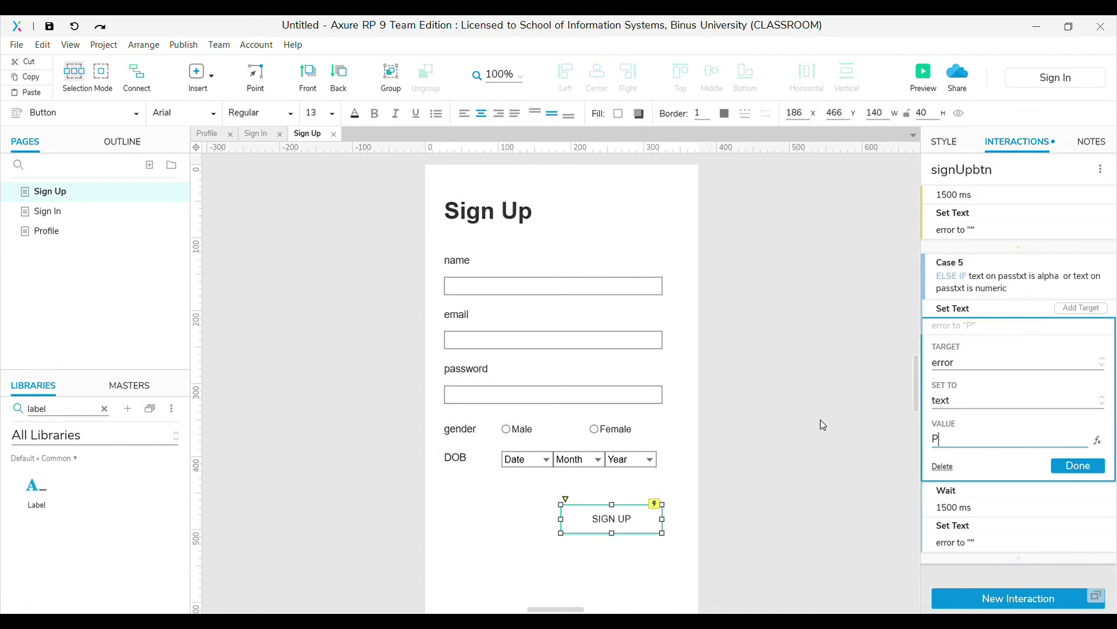
pyautogui.write('assword must')
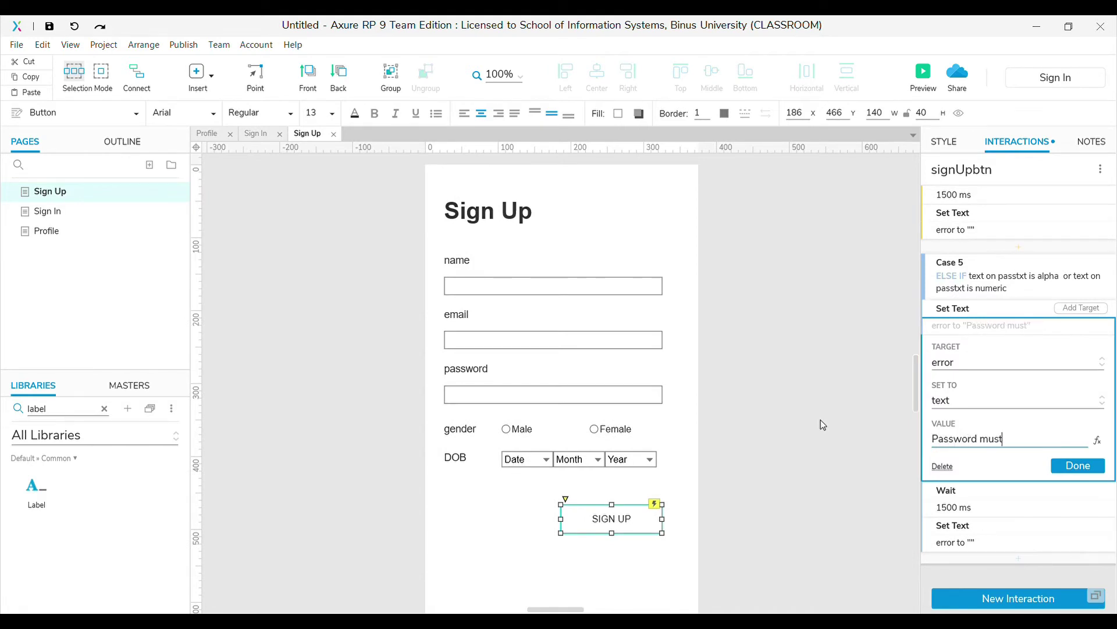
pyautogui.write(' be alpha-numeric')
pyautogui.click(1077, 466)
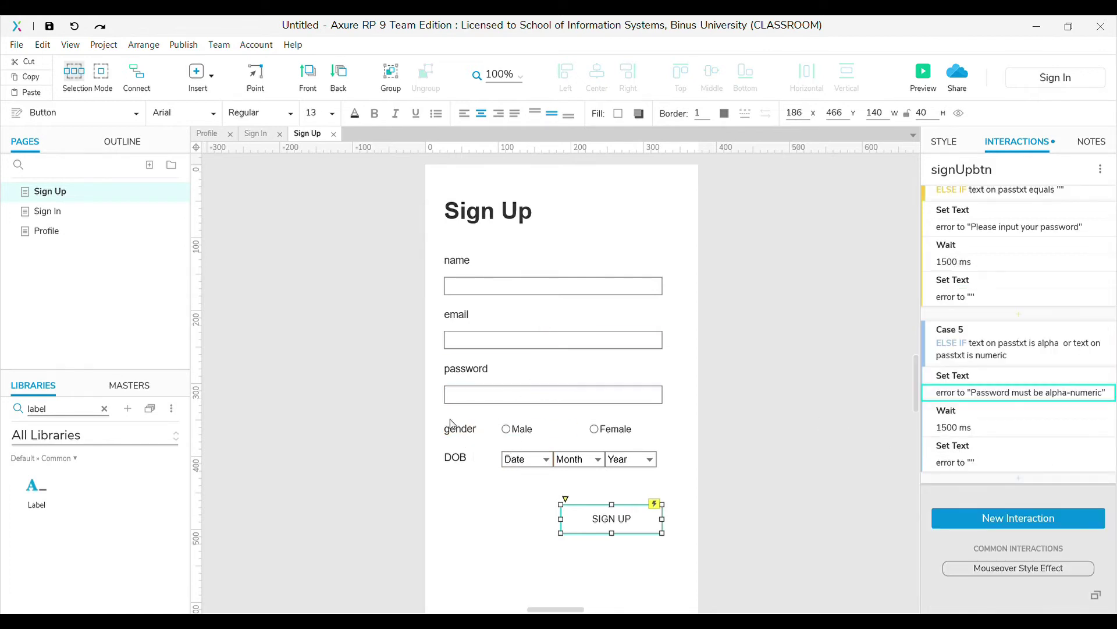
pyautogui.scroll(10, 1047, 362)
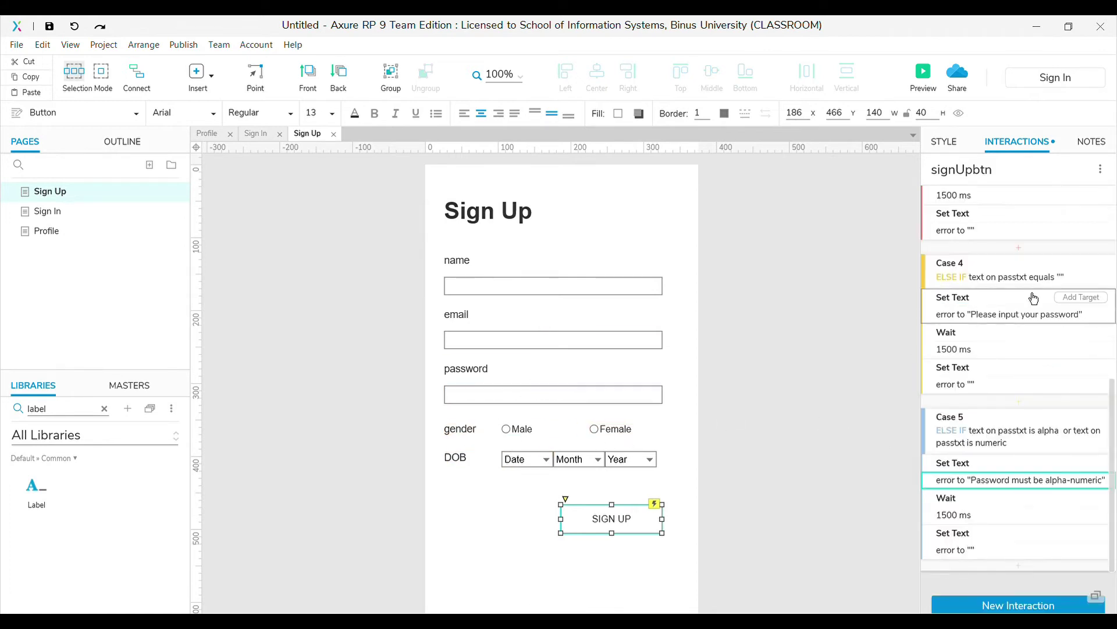
pyautogui.click(1073, 194)
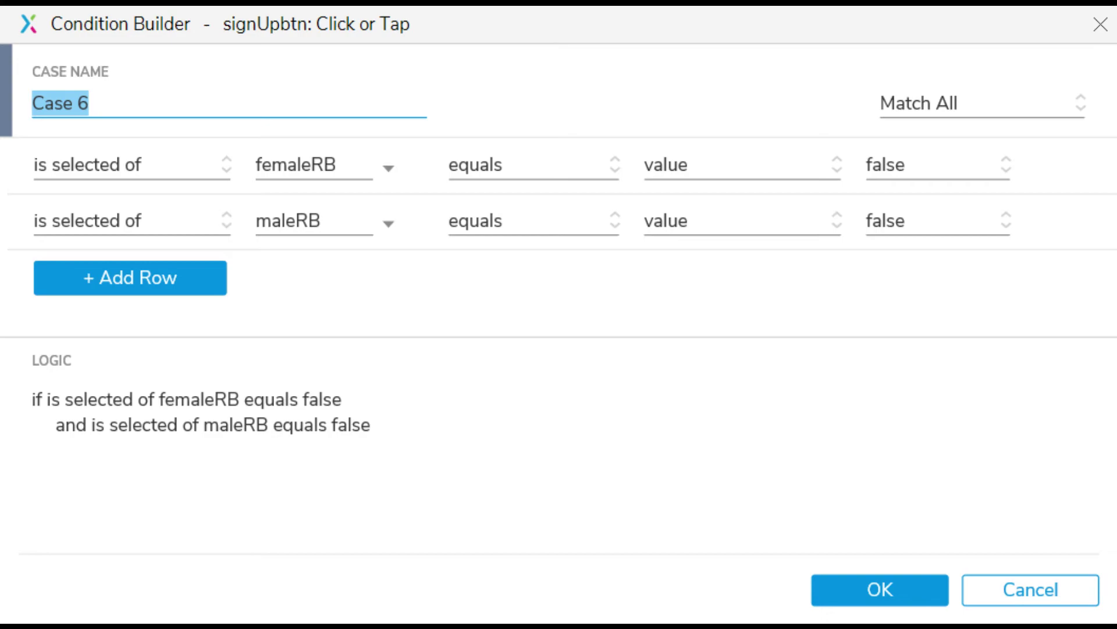
# Give the no-gender Case 6 the copied actions with the message 'Please define your gender'
pyautogui.press('Return')
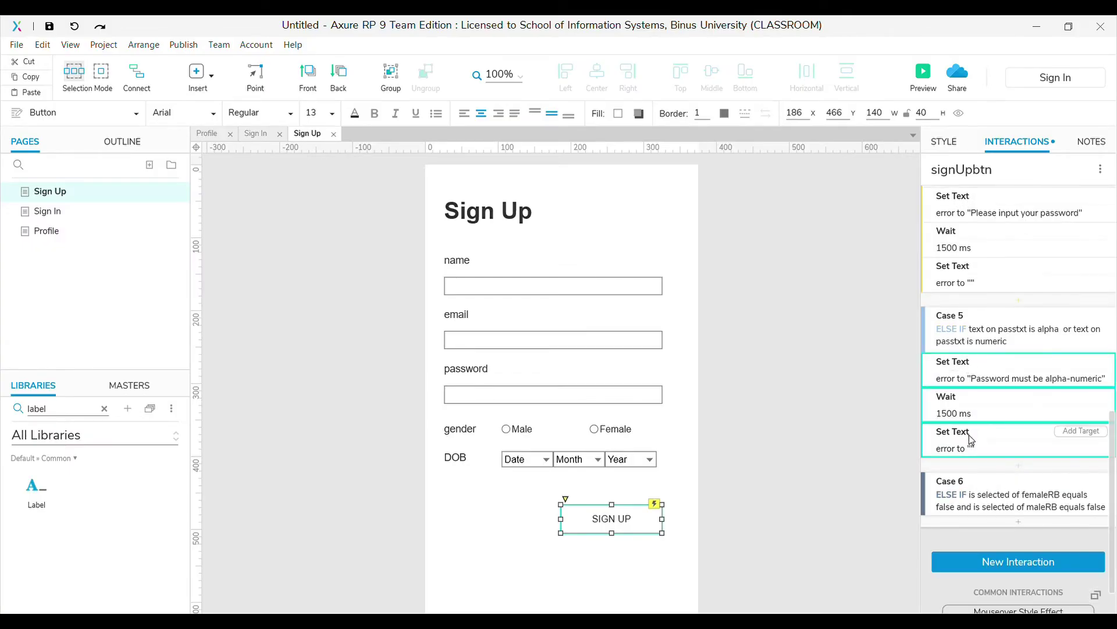
pyautogui.hotkey('ctrl', 'v')
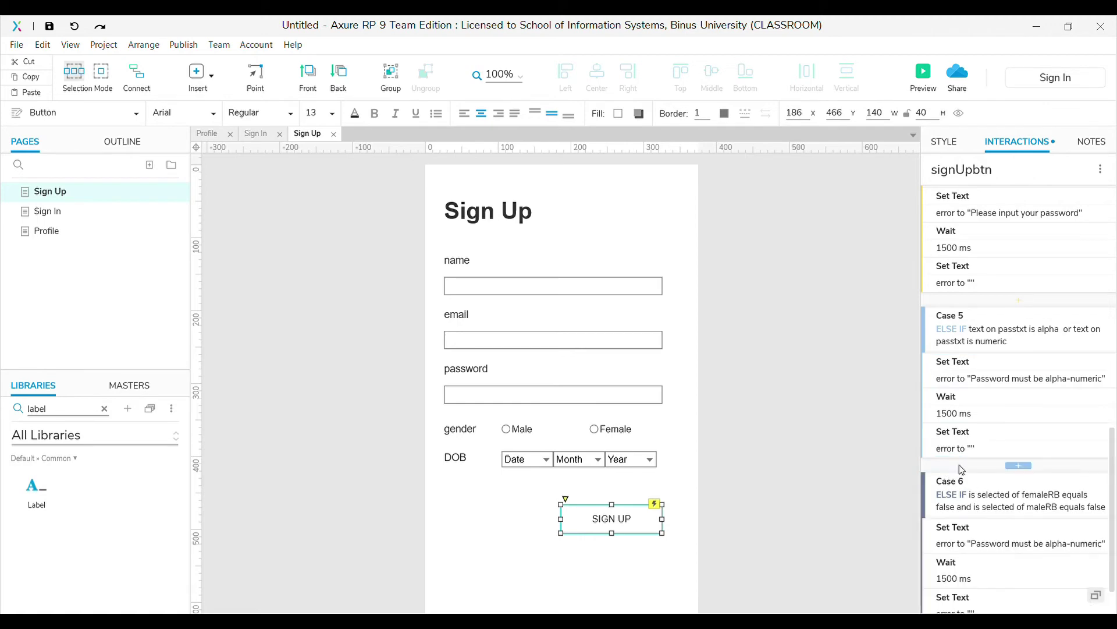
pyautogui.scroll(-3, 989, 448)
pyautogui.click(1001, 387)
pyautogui.hotkey('ctrl', 'a')
pyautogui.write('Please define your gender')
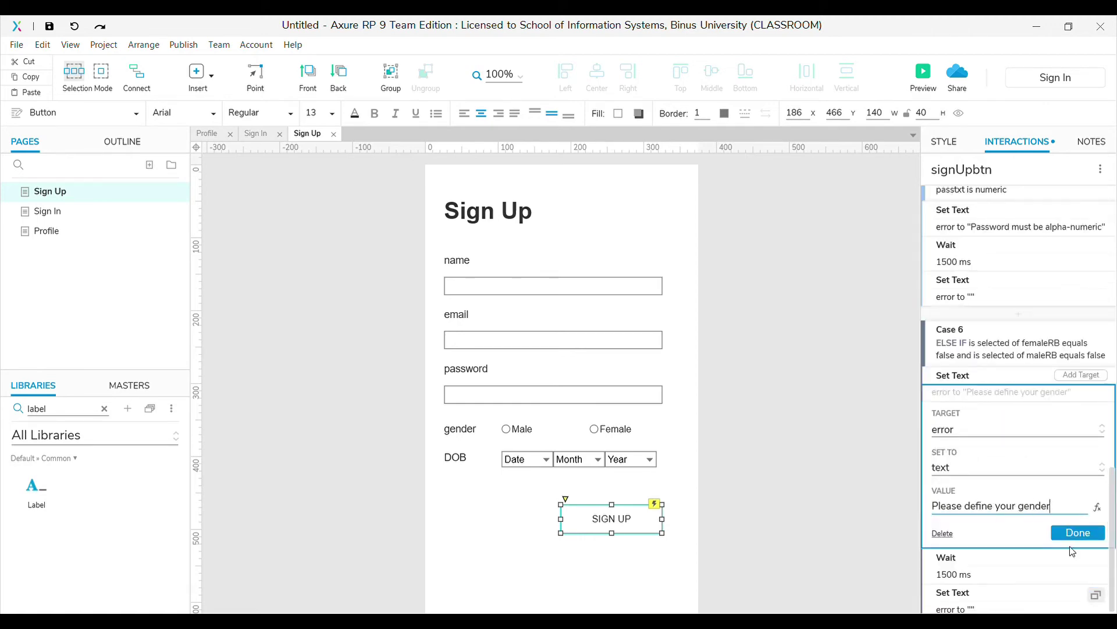
pyautogui.press('Return')
pyautogui.scroll(10, 1003, 337)
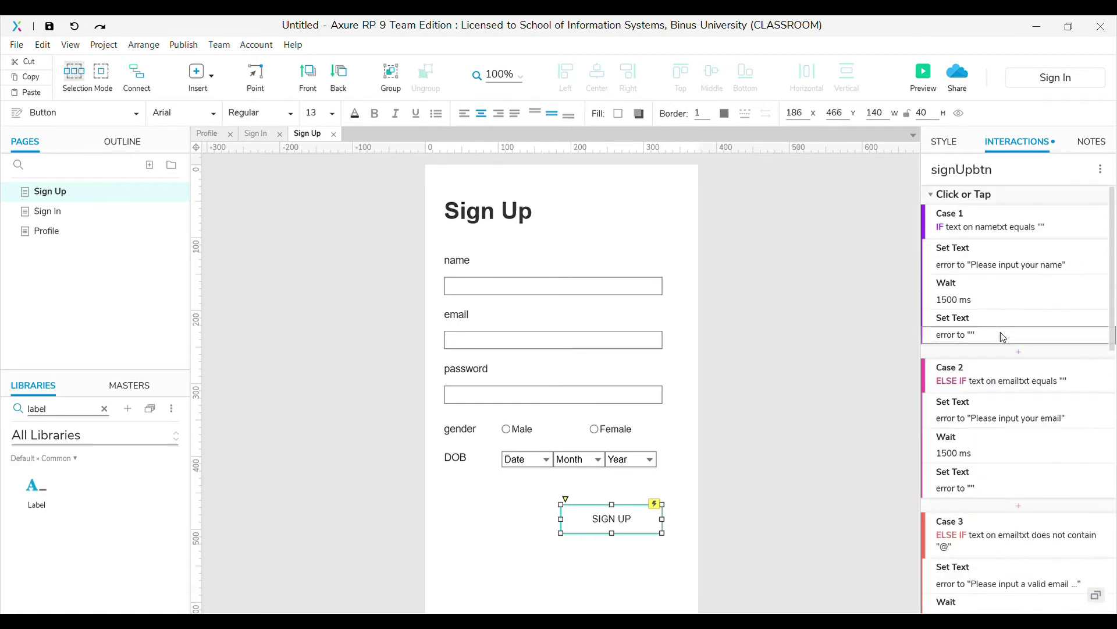
pyautogui.click(1072, 199)
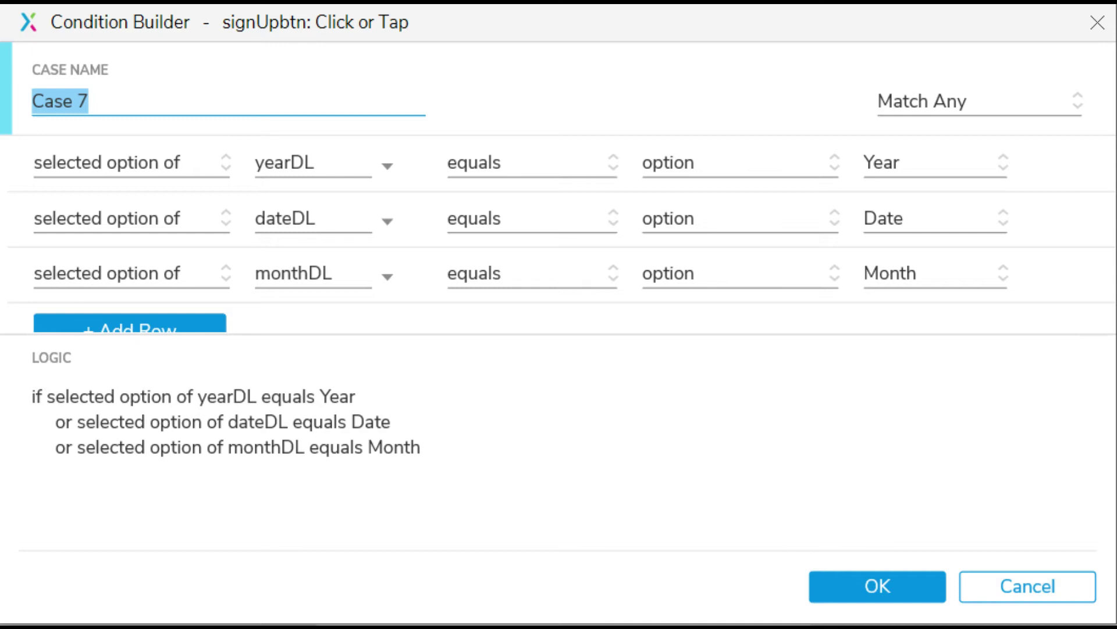
# Give the unset-DOB Case 7 Case 6's three actions with the message 'Please input your DOB'
pyautogui.press('Return')
pyautogui.click(975, 298)
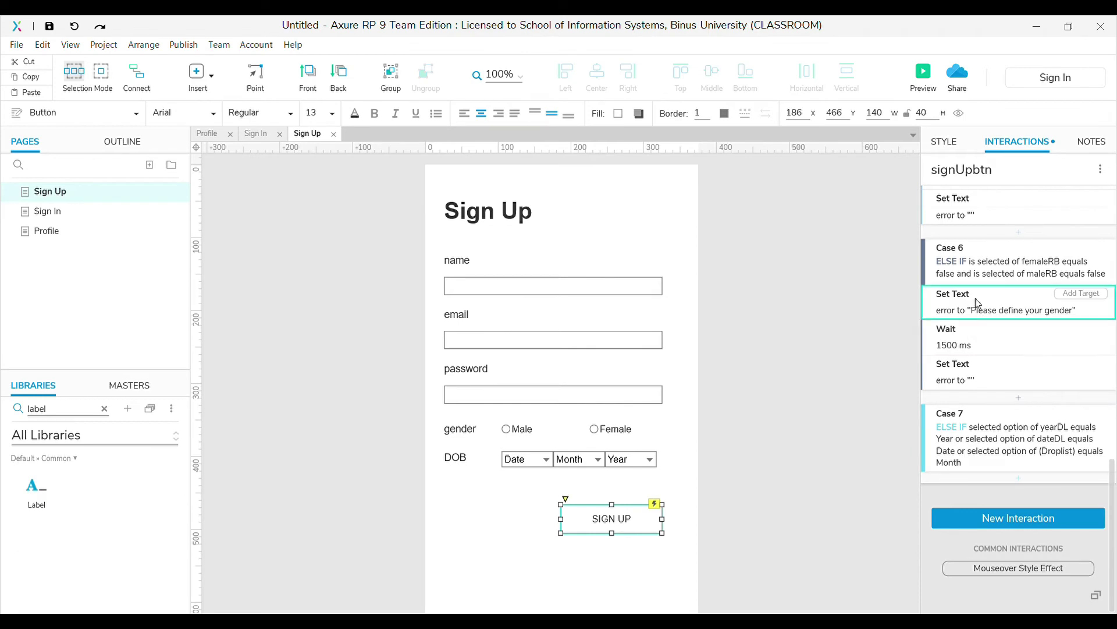
pyautogui.keyDown('shift'); pyautogui.click(977, 371); pyautogui.keyUp('shift')
pyautogui.hotkey('ctrl', 'c')
pyautogui.click(1001, 415)
pyautogui.hotkey('ctrl', 'v')
pyautogui.write('Please input your DOB')
pyautogui.press('Return')
pyautogui.scroll(-2, 850, 404)
pyautogui.scroll(2, 849, 409)
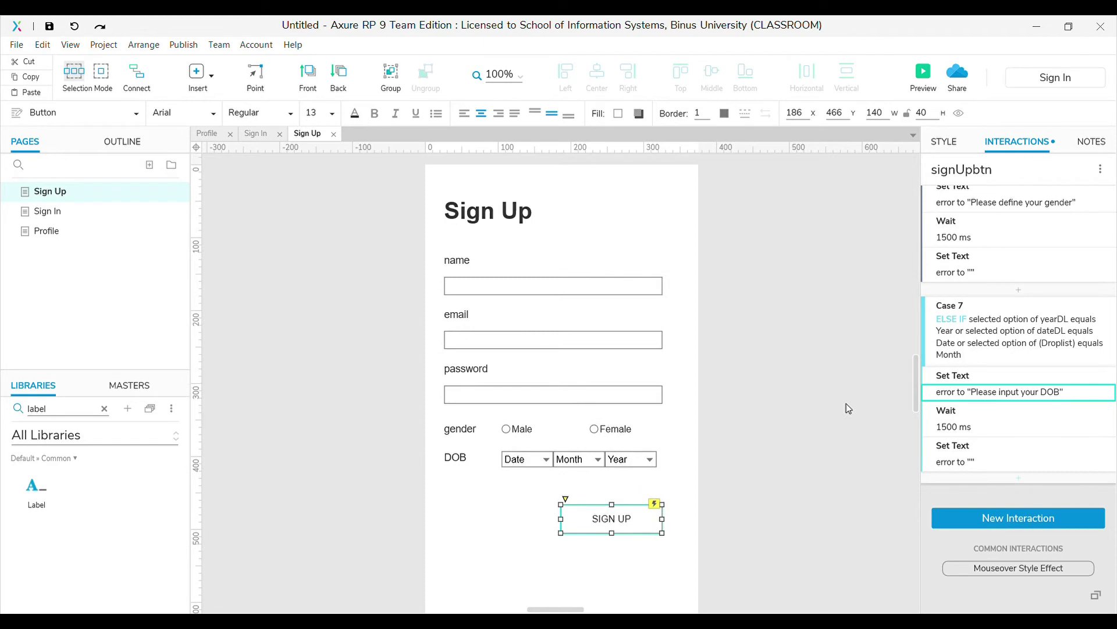
pyautogui.moveTo(1095, 265)
pyautogui.click(104, 45)
pyautogui.scroll(15, 1004, 425)
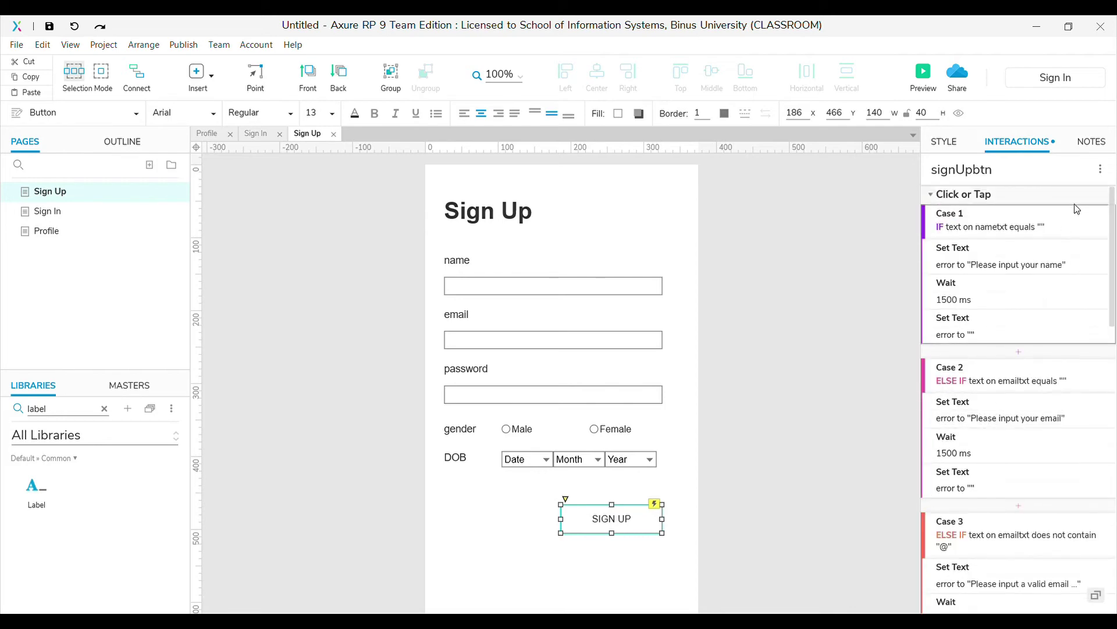
# Add Case 8 for the male option and store the name field's text in nameVar
pyautogui.click(1079, 198)
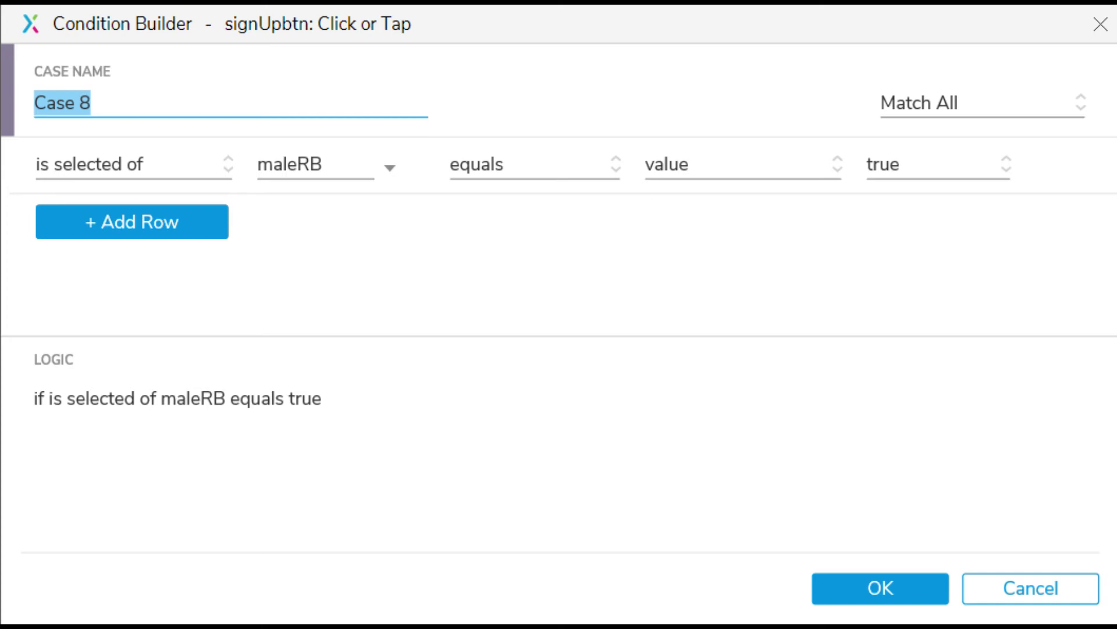
pyautogui.press('Return')
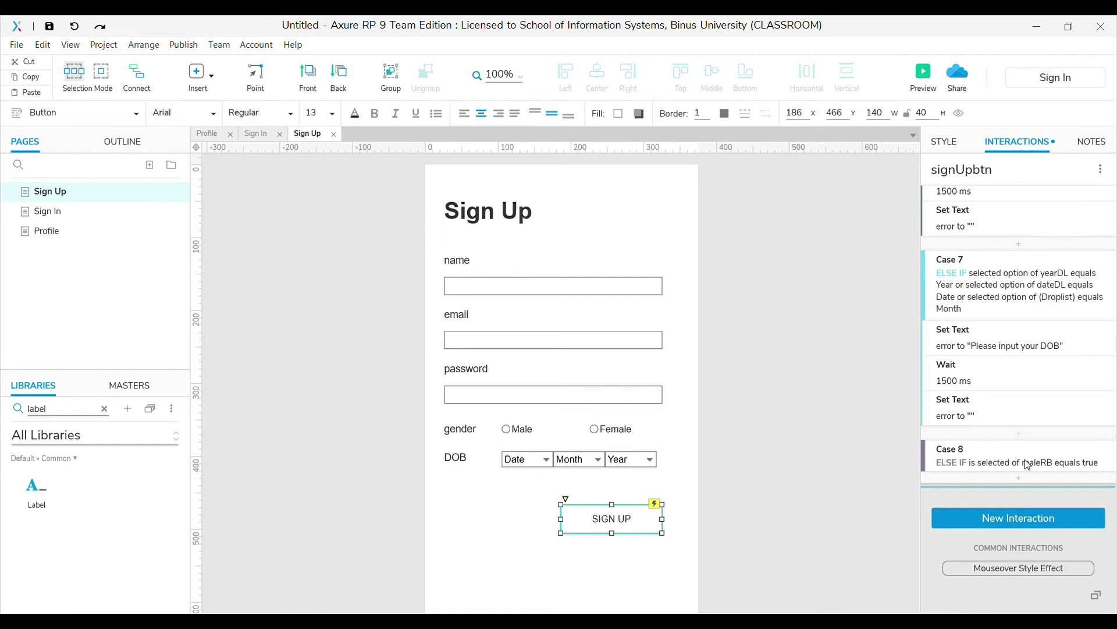
pyautogui.click(1028, 464)
pyautogui.press('Return')
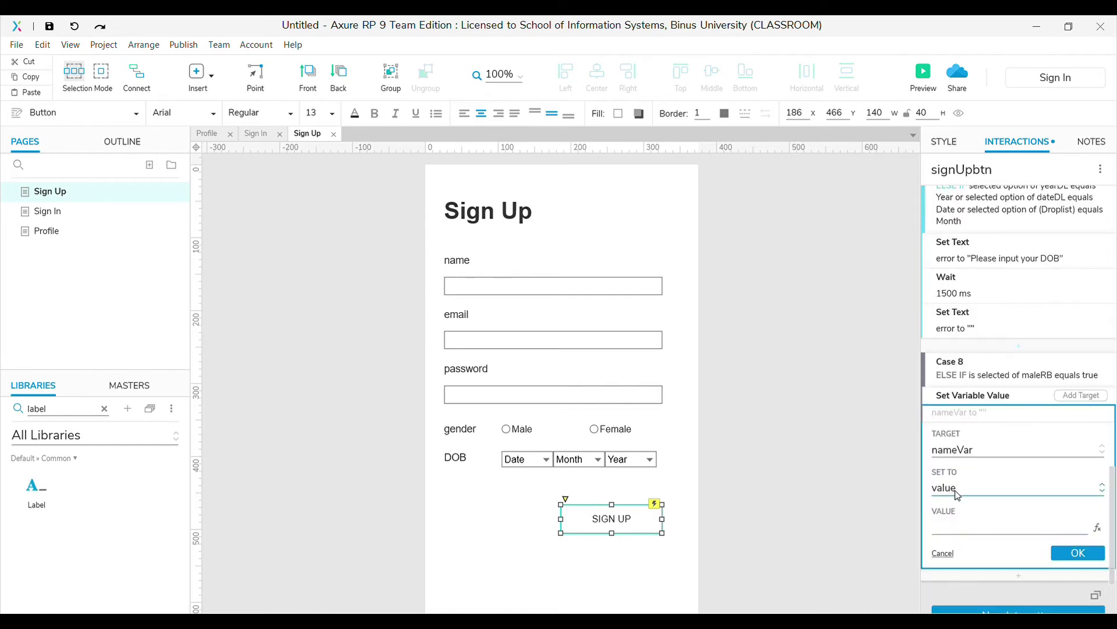
pyautogui.press('t')
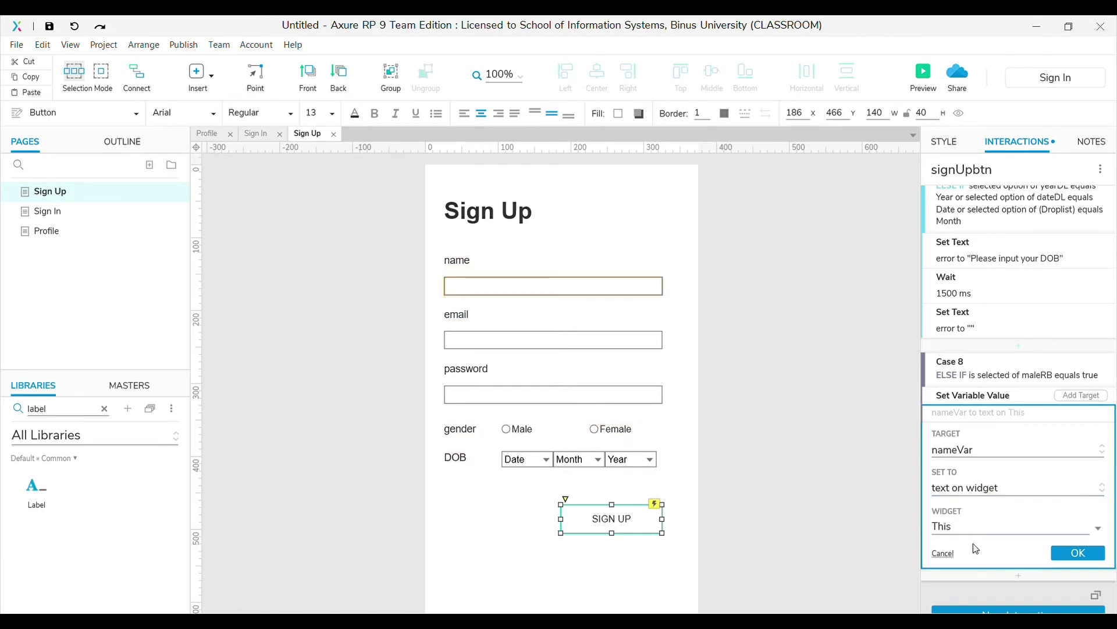
pyautogui.click(1077, 553)
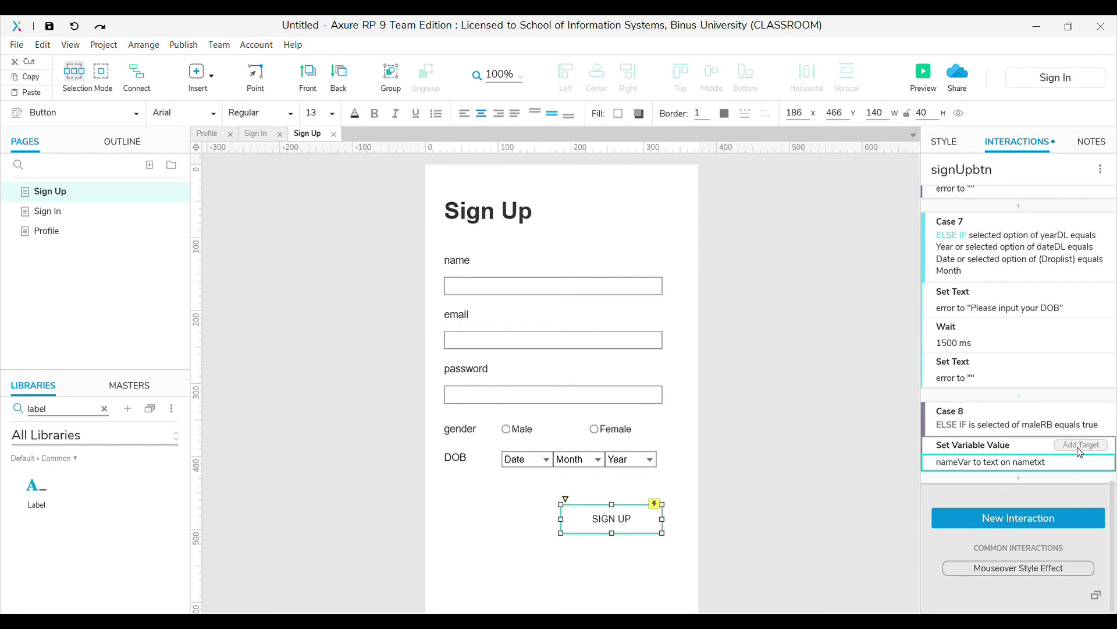
# Also store the email field's text in emailVar and the password field's text in passVar
pyautogui.click(1079, 445)
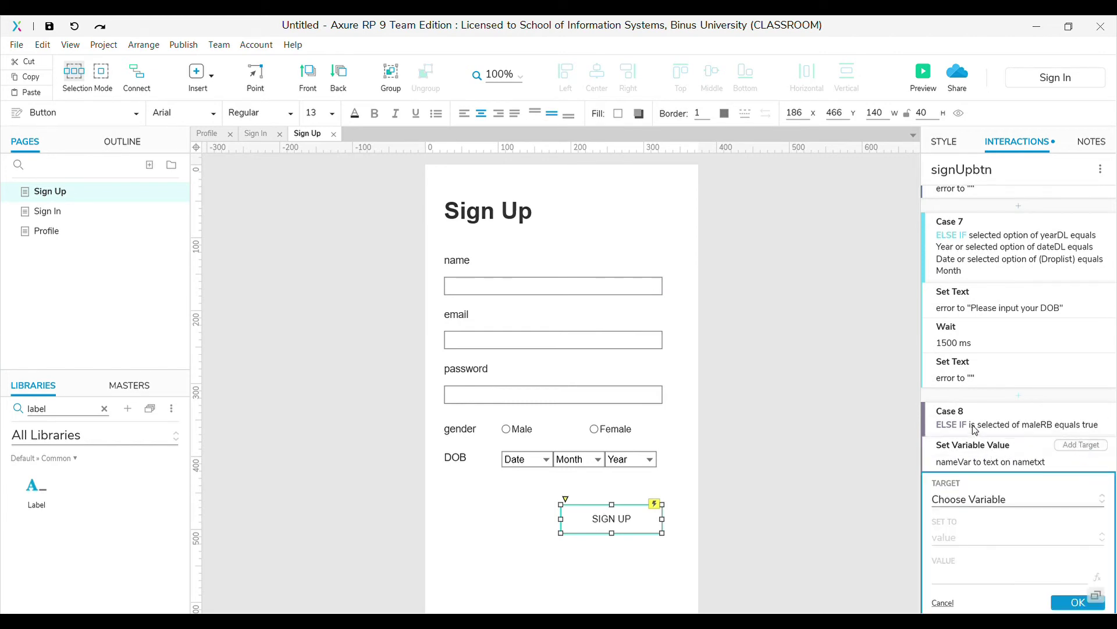
pyautogui.click(989, 499)
pyautogui.click(989, 479)
pyautogui.click(950, 474)
pyautogui.click(970, 498)
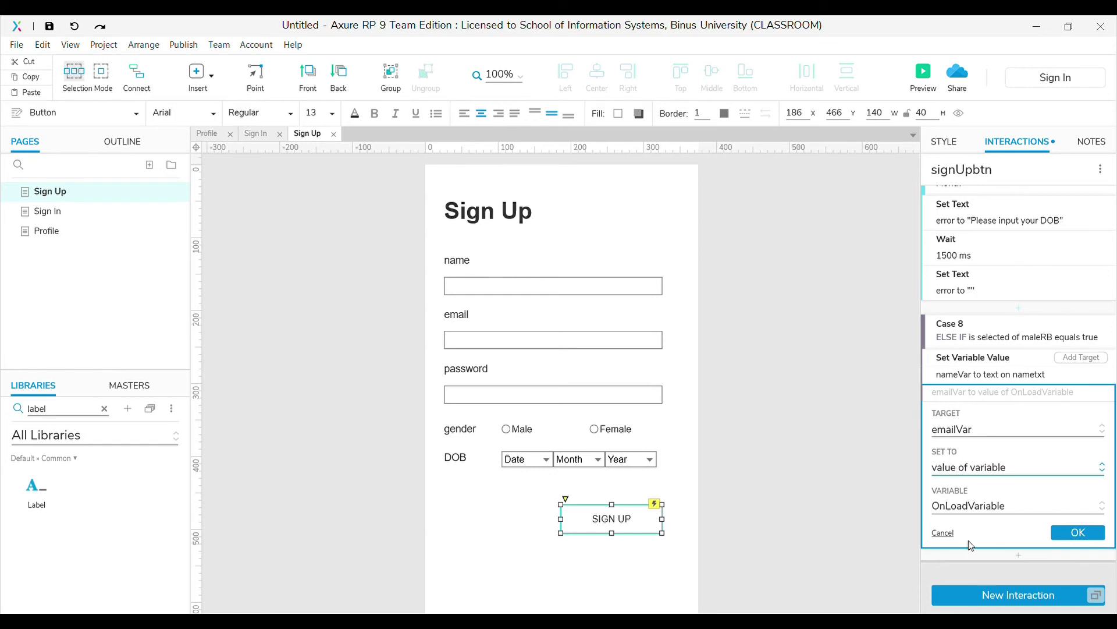
pyautogui.click(966, 473)
pyautogui.click(986, 505)
pyautogui.click(1081, 356)
pyautogui.click(990, 429)
pyautogui.click(972, 491)
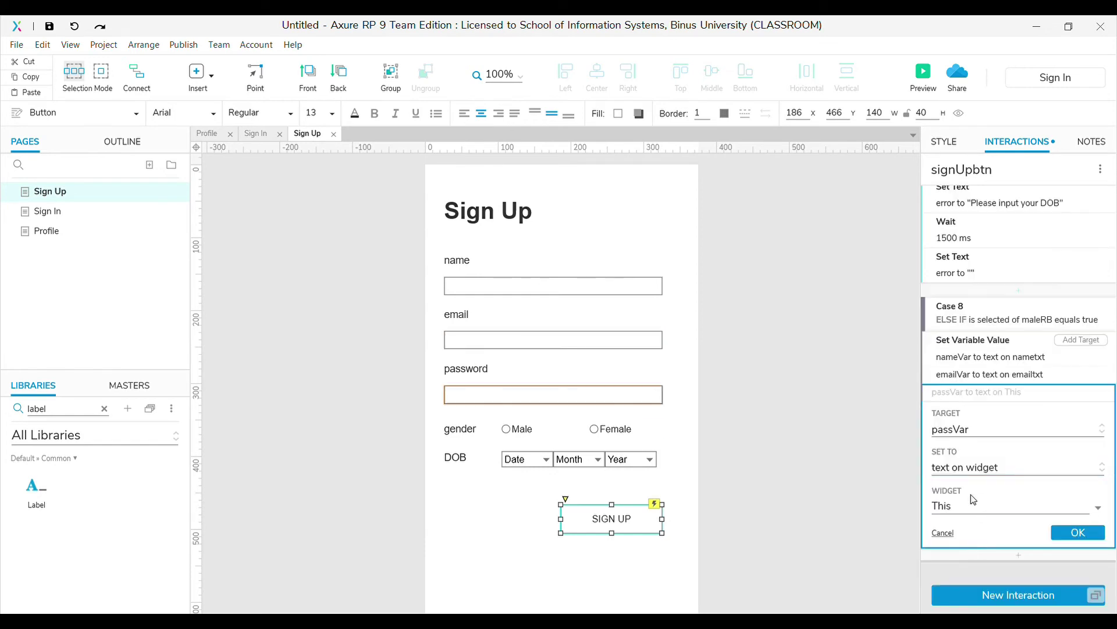
pyautogui.click(1013, 505)
pyautogui.click(989, 524)
pyautogui.click(1078, 532)
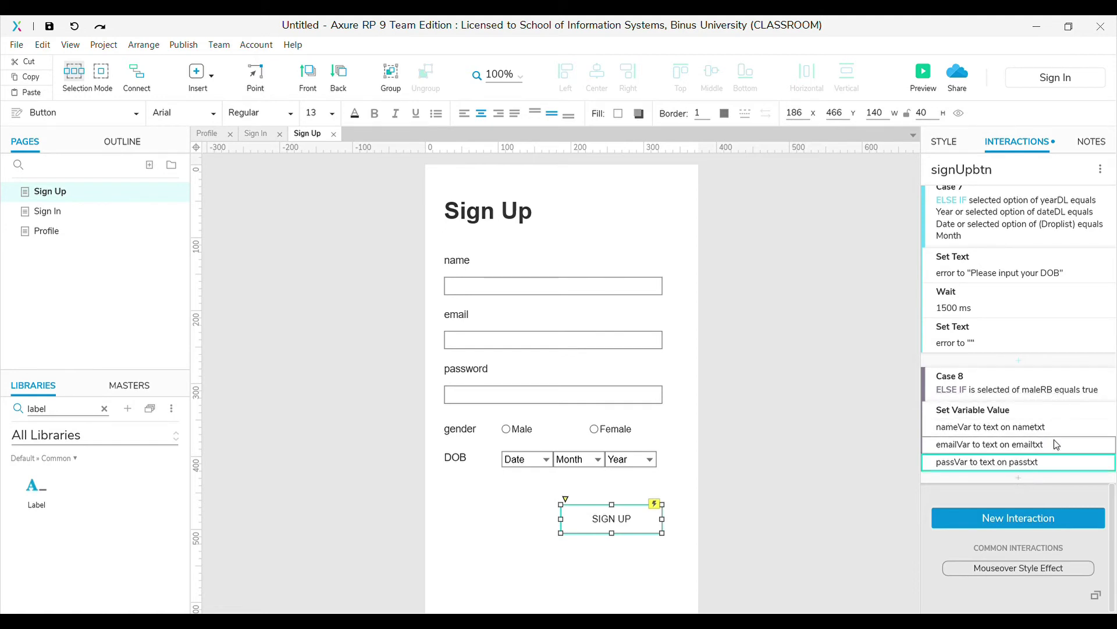
# Set genderVar to the value "Male" in the same action
pyautogui.click(1084, 411)
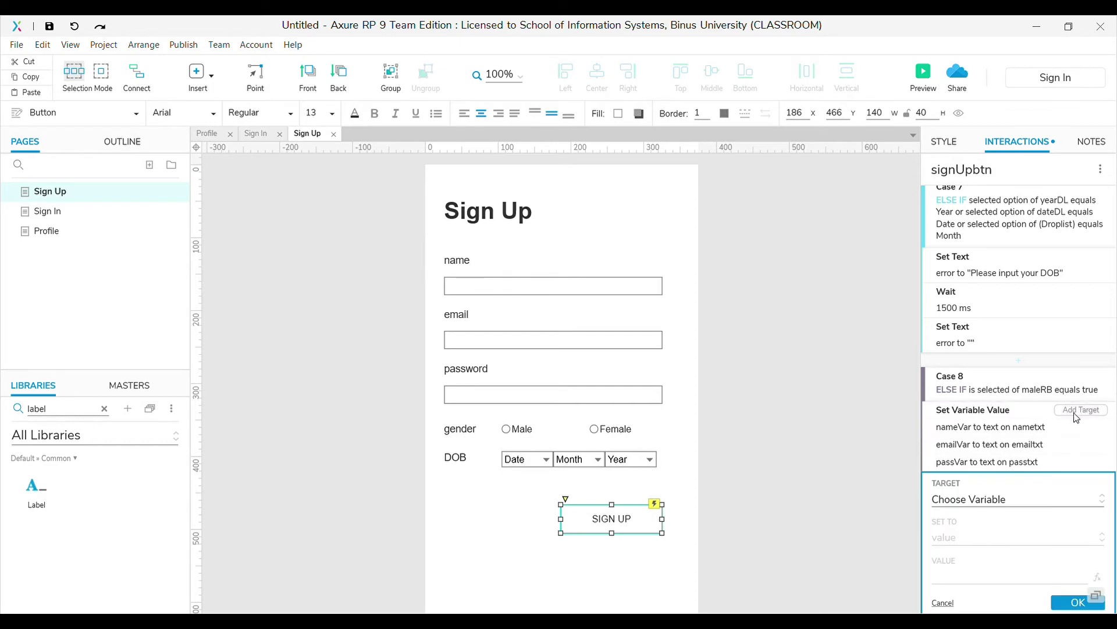
pyautogui.click(992, 499)
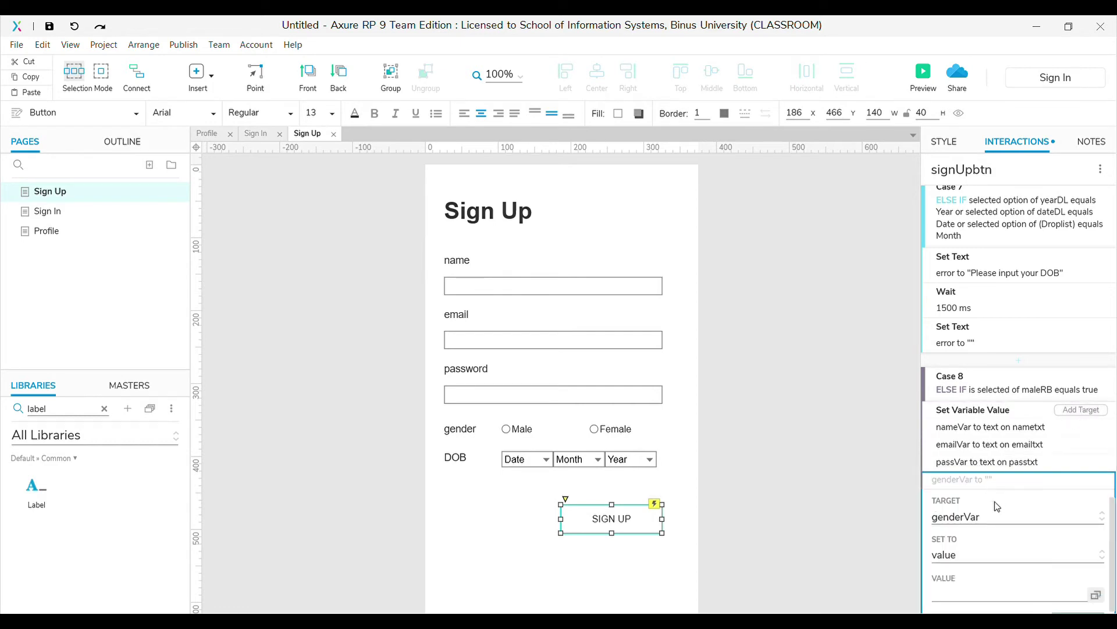
pyautogui.scroll(-2, 991, 507)
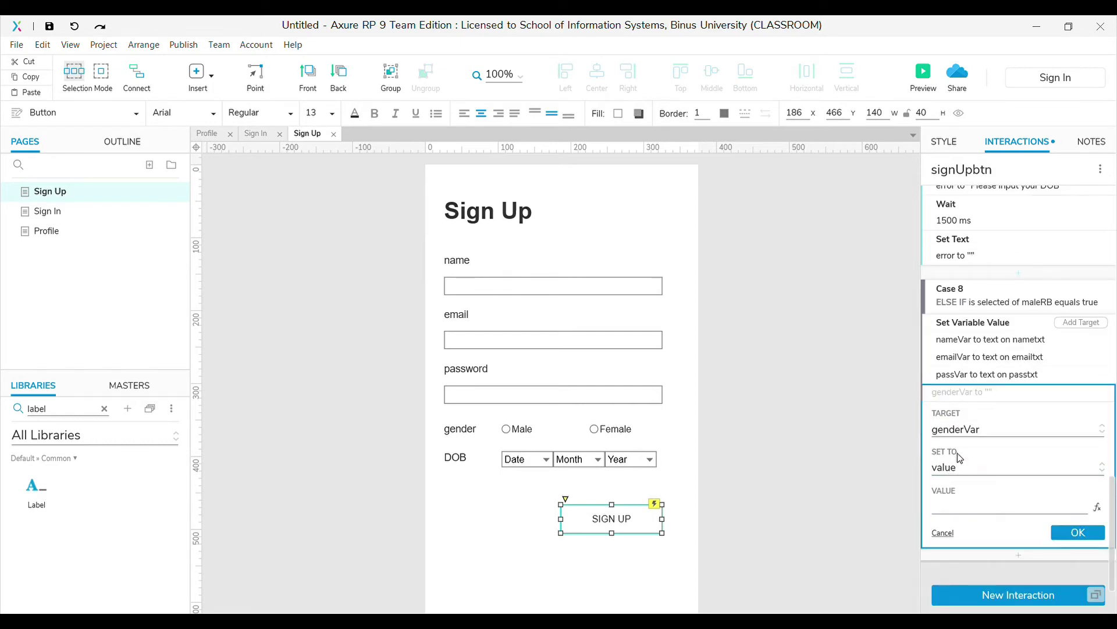
pyautogui.click(986, 506)
pyautogui.write('Male')
pyautogui.click(1074, 532)
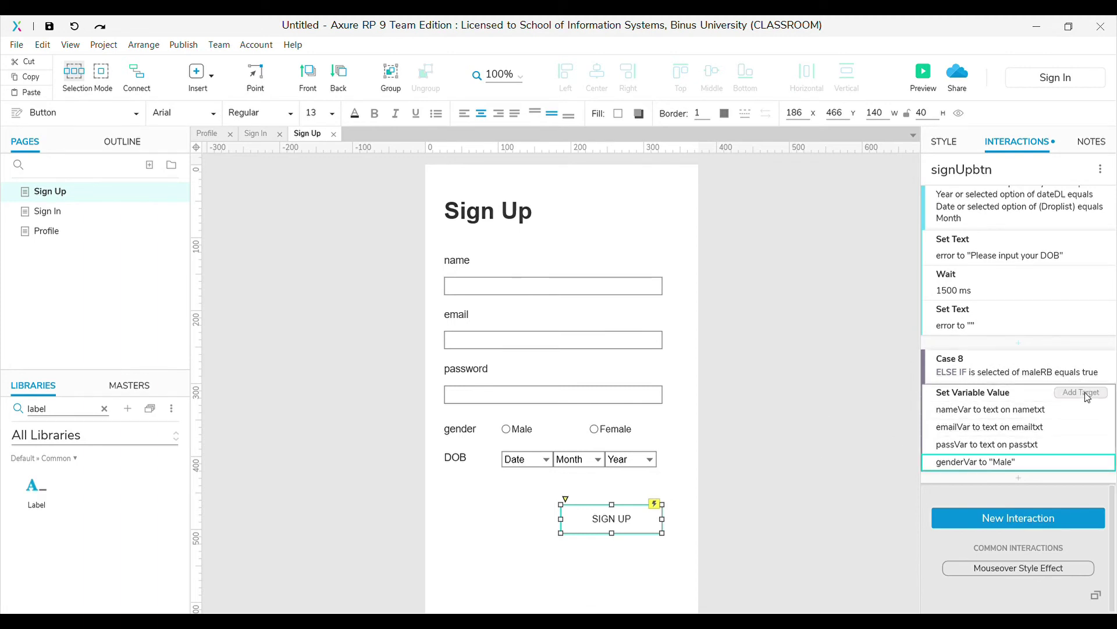
# Set dateVar, monthVar and yearVar to the selected options of dateDL, month droplist and yearDL
pyautogui.click(1083, 393)
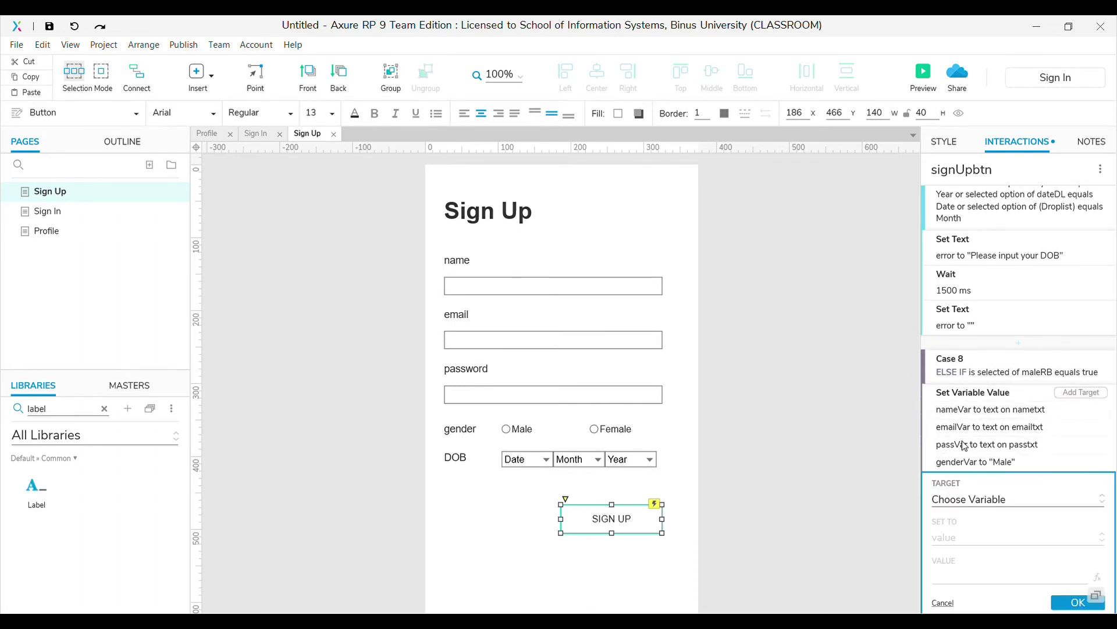
pyautogui.click(958, 487)
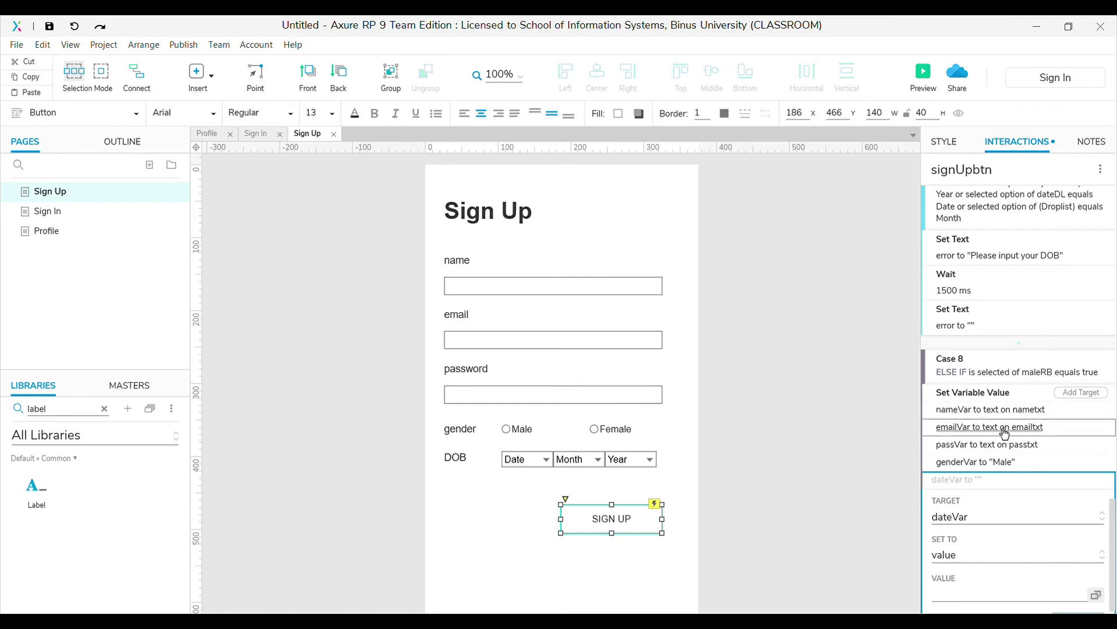
pyautogui.scroll(-2, 989, 445)
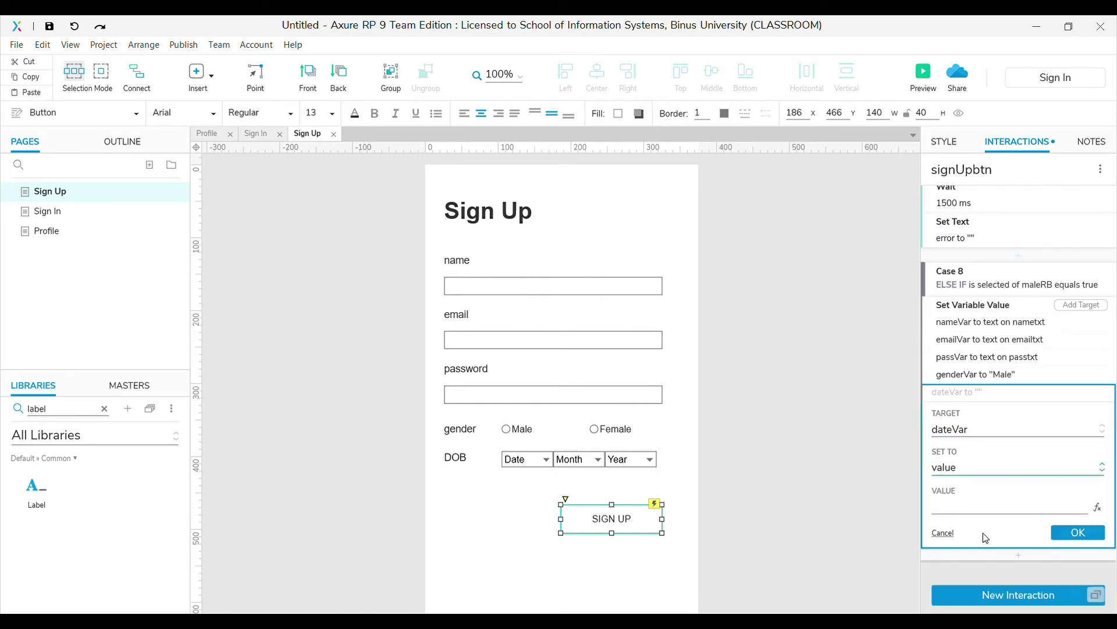
pyautogui.scroll(-3, 983, 533)
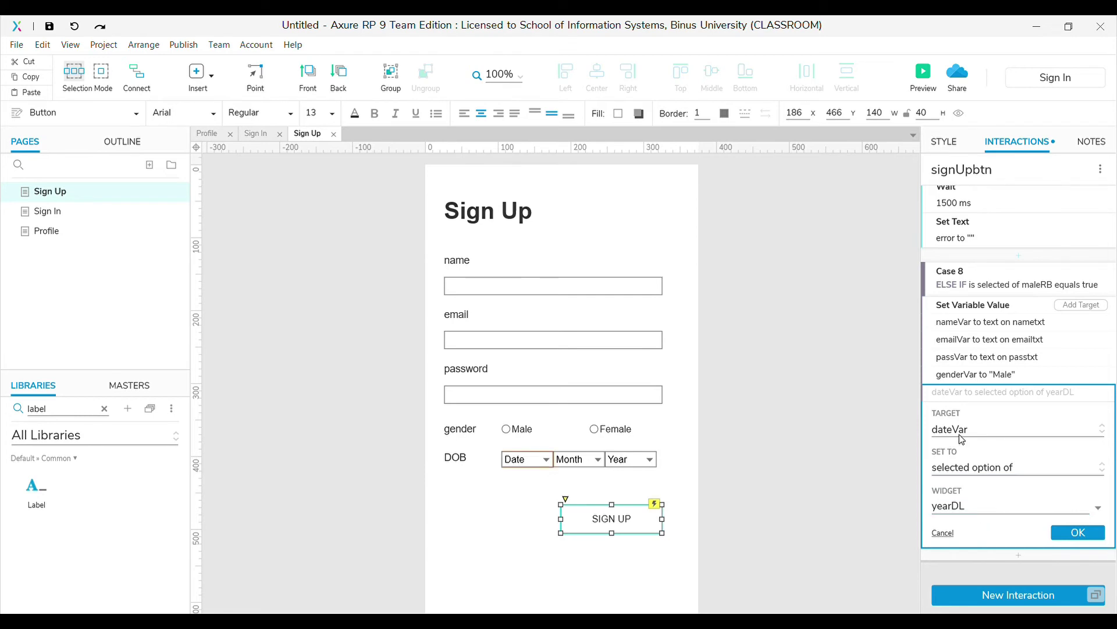
pyautogui.click(1062, 532)
pyautogui.click(1062, 478)
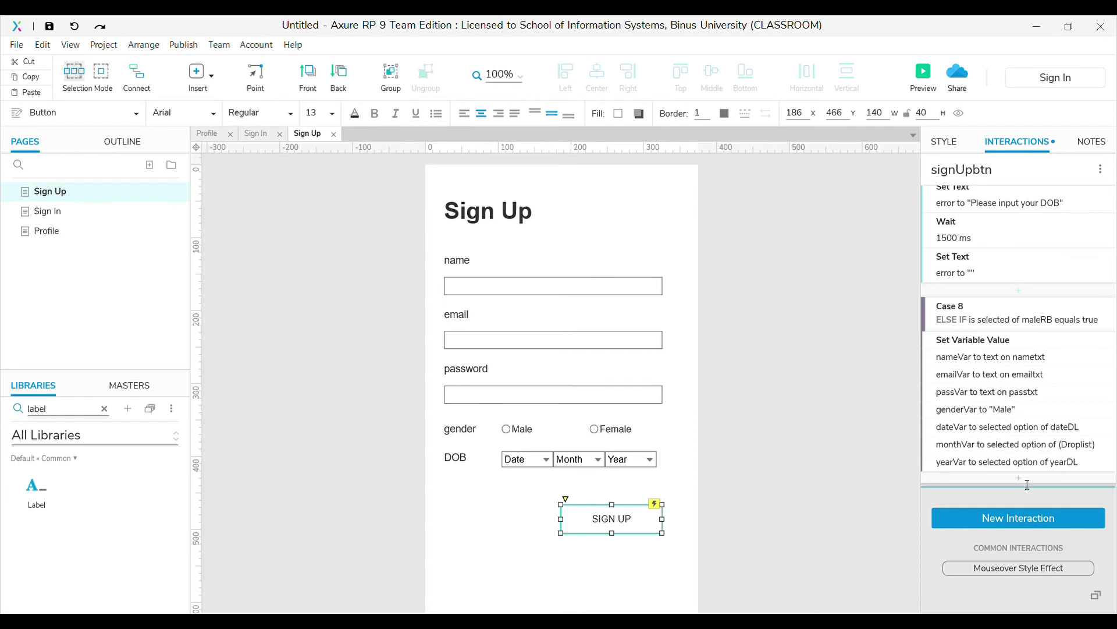
# Append an Open Link action to the Sign In page at the end of Case 8
pyautogui.click(975, 523)
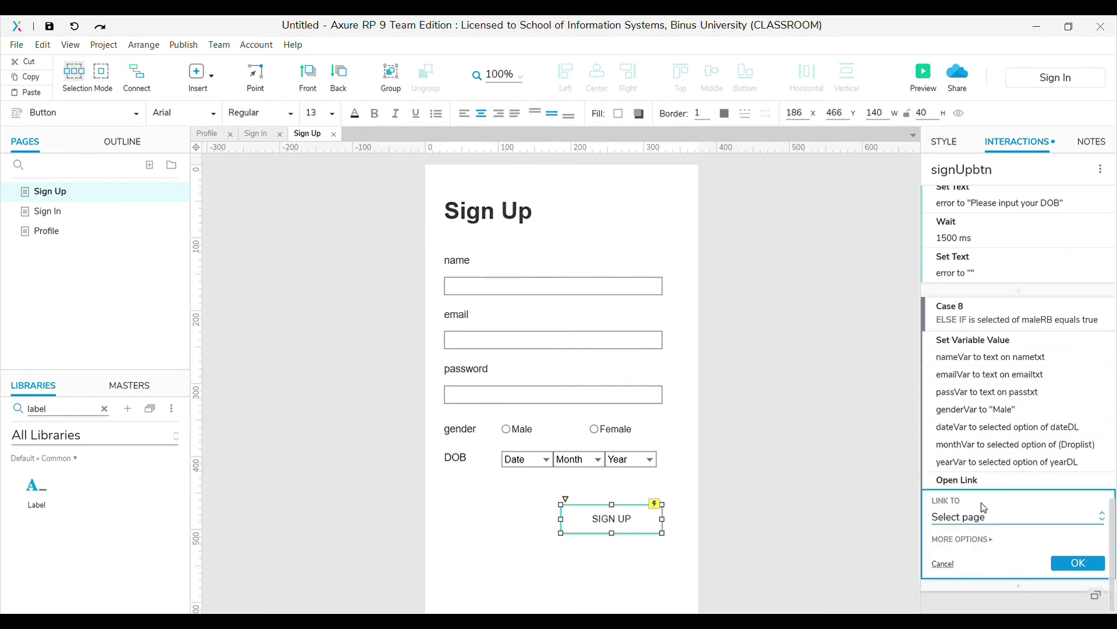
pyautogui.click(990, 513)
pyautogui.click(1060, 565)
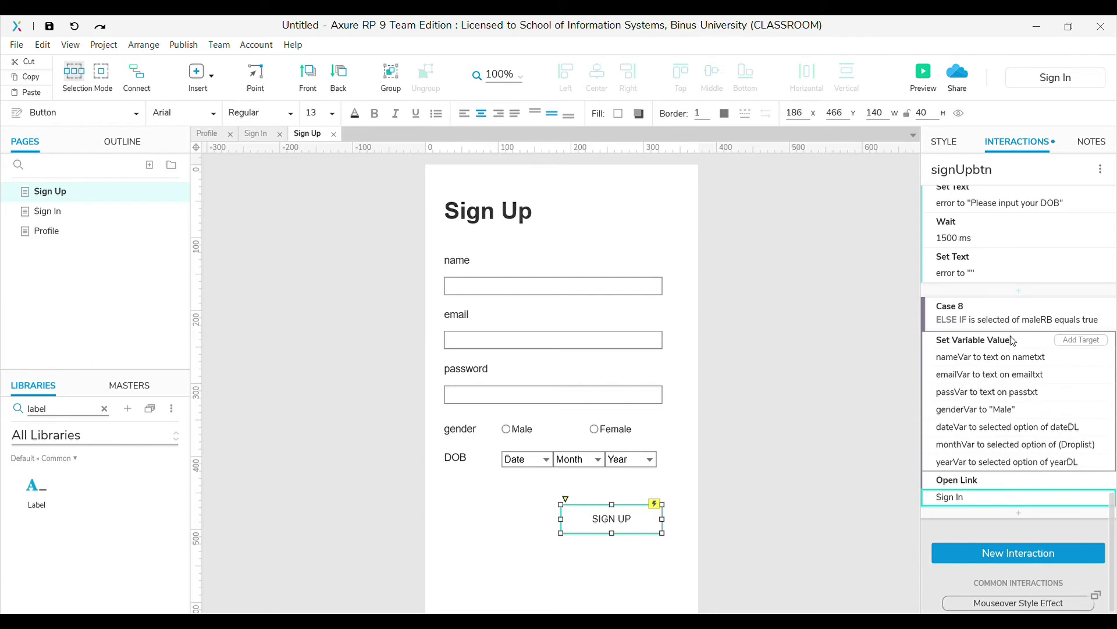
pyautogui.click(1017, 315)
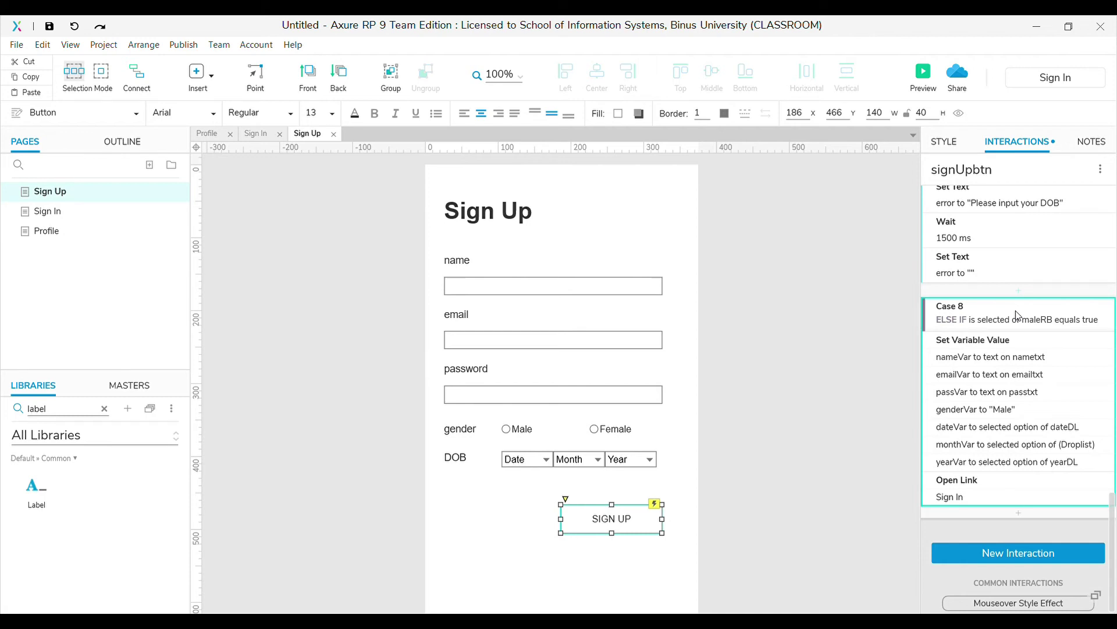
# Duplicate Case 8 for the female option and change its genderVar value from Male to Female
pyautogui.click(1017, 315)
pyautogui.hotkey('ctrl', 'v')
pyautogui.click(1046, 423)
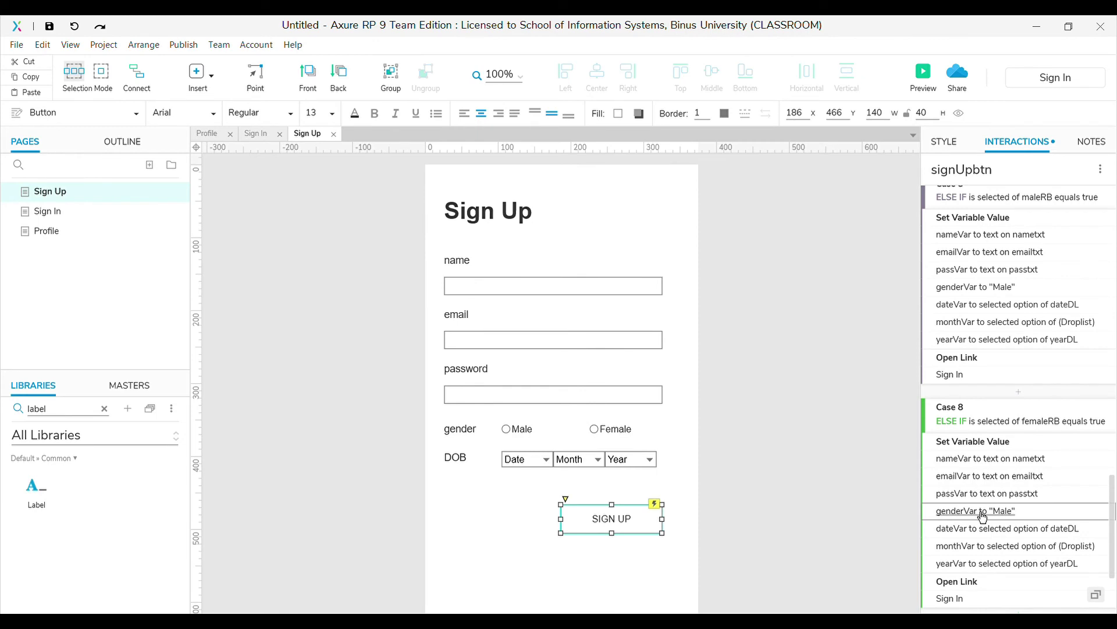
pyautogui.click(982, 517)
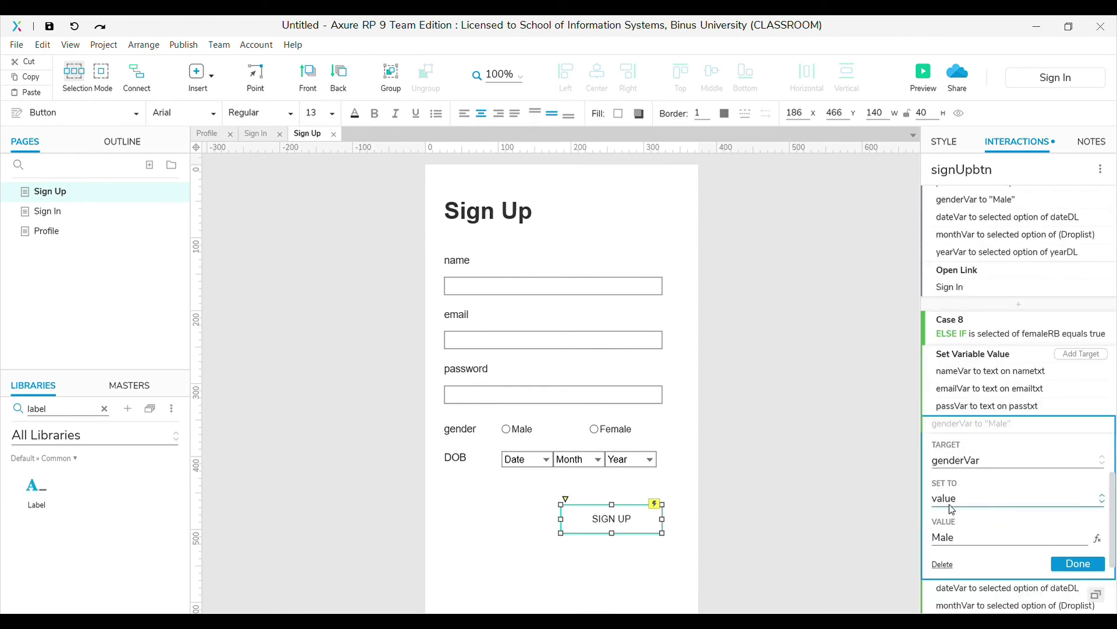
pyautogui.doubleClick(959, 543)
pyautogui.press('BackSpace')
pyautogui.write('Female')
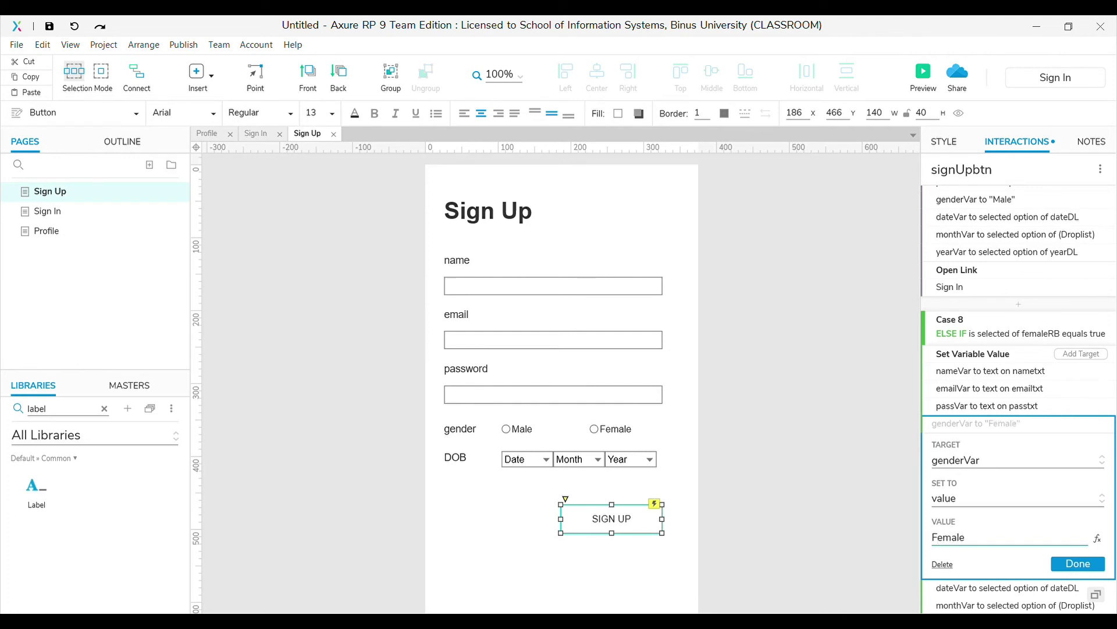
pyautogui.click(1079, 564)
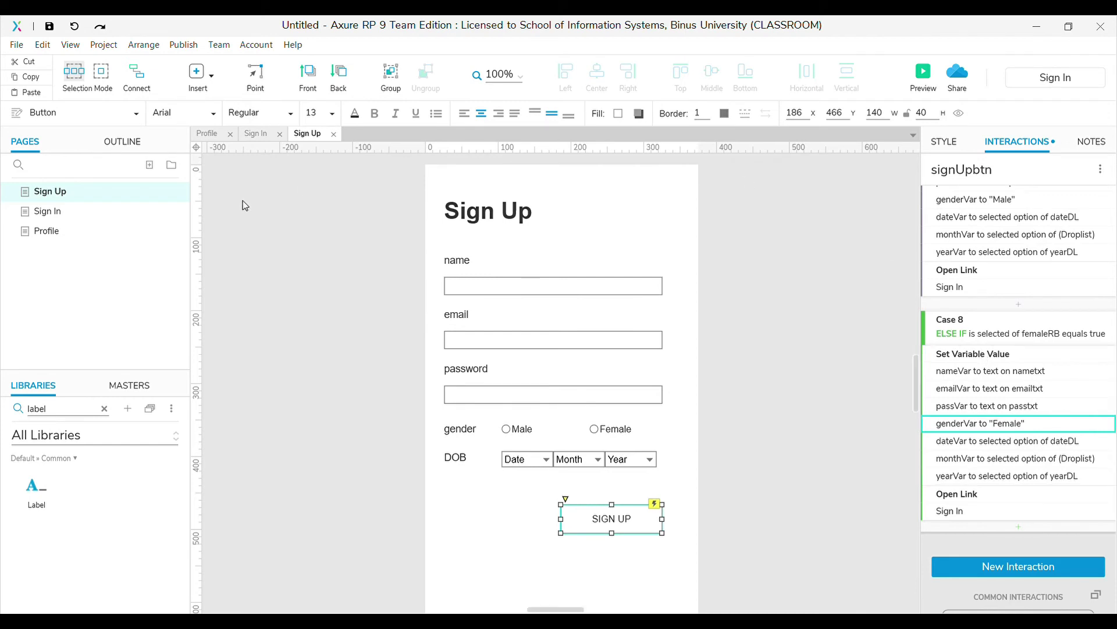
# Deselect the SIGN UP button and switch to the Profile page
pyautogui.click(735, 308)
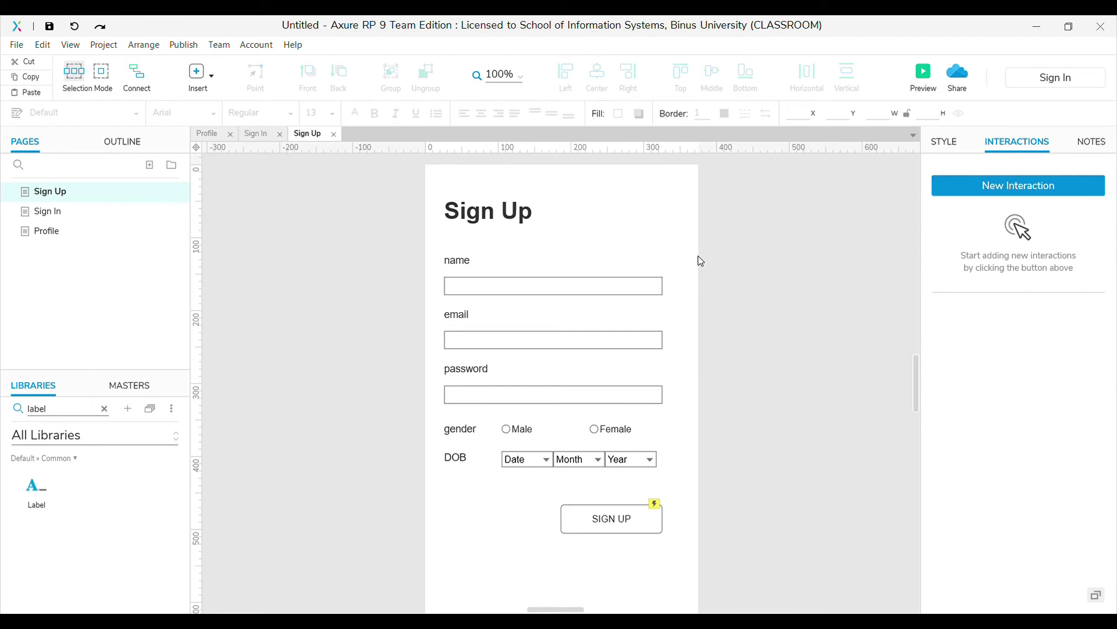
pyautogui.click(42, 232)
pyautogui.scroll(-3, 788, 401)
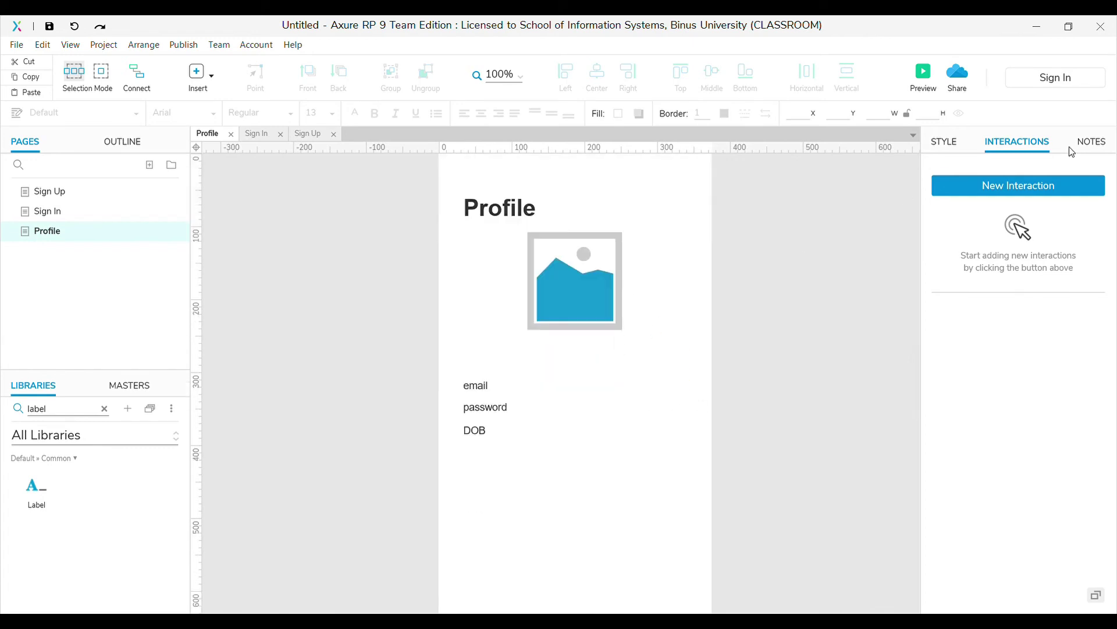
pyautogui.scroll(3, 877, 217)
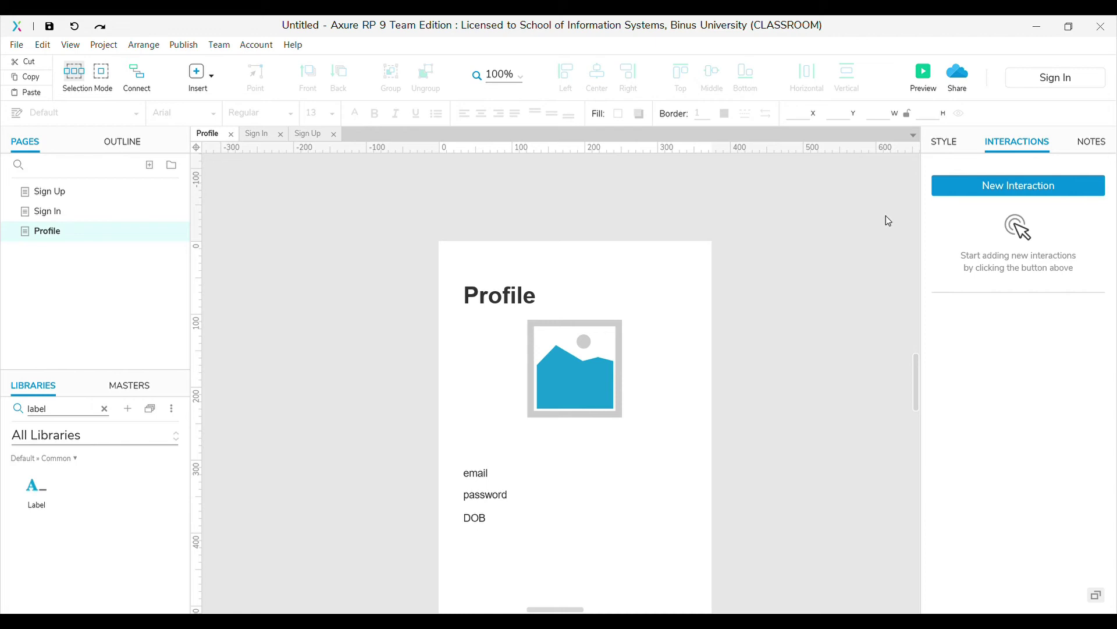
# Add a Page Loaded interaction to the Profile page with a case checking genderVar equals Male
pyautogui.click(967, 184)
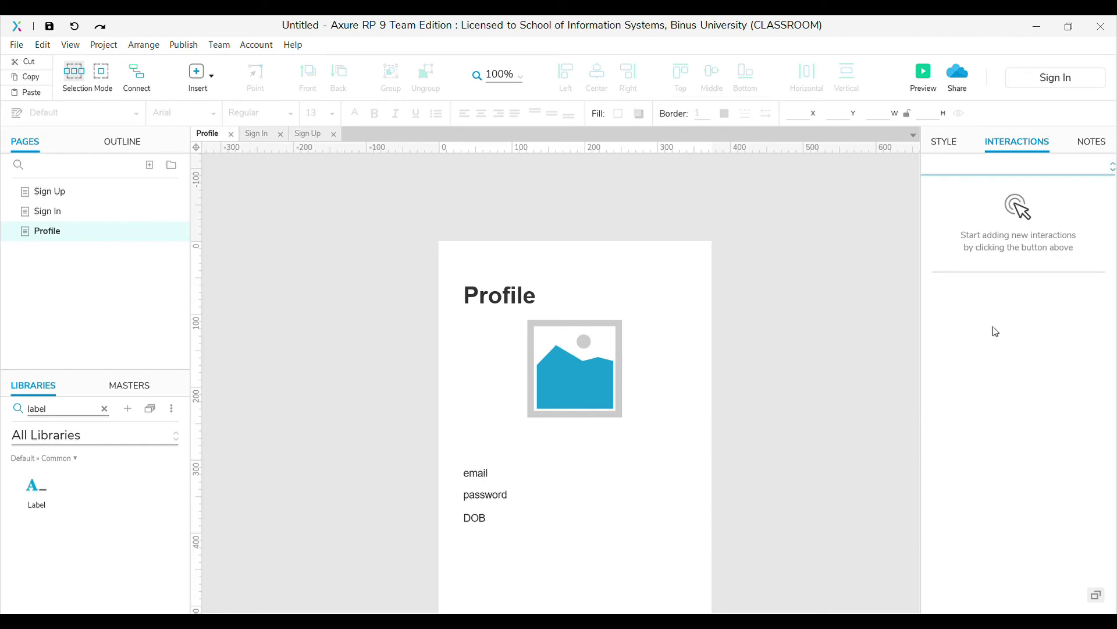
pyautogui.click(982, 446)
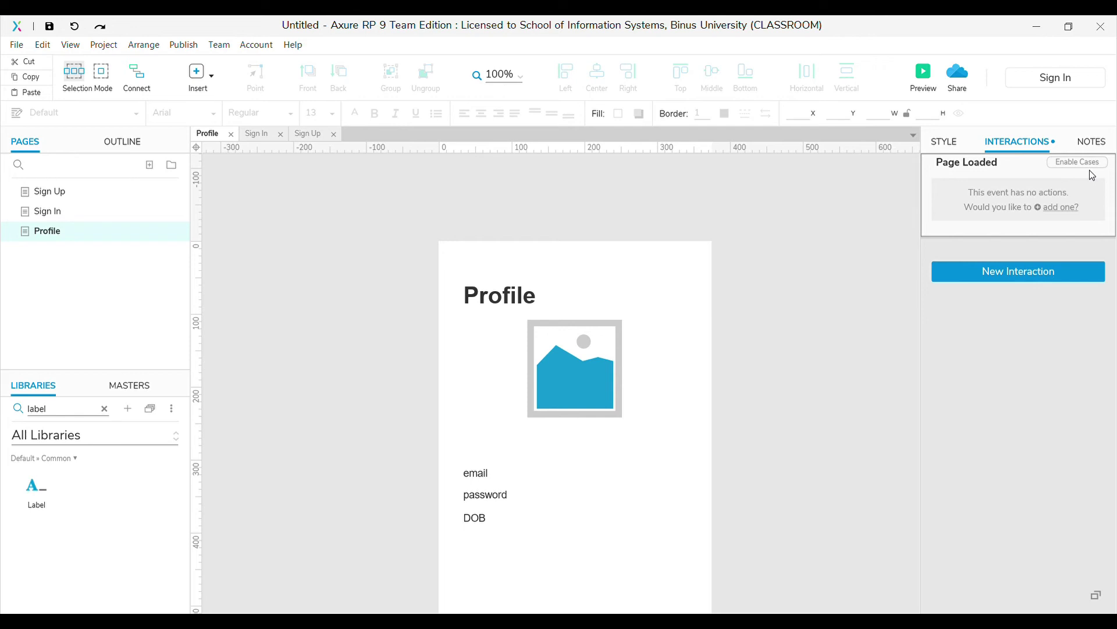
pyautogui.click(960, 224)
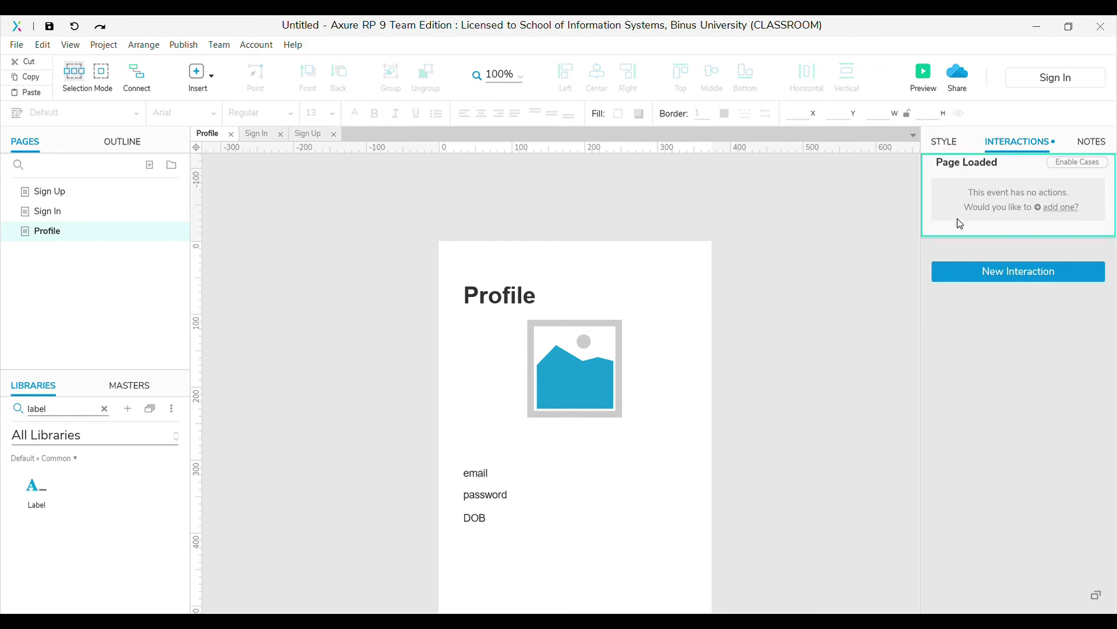
pyautogui.click(1080, 167)
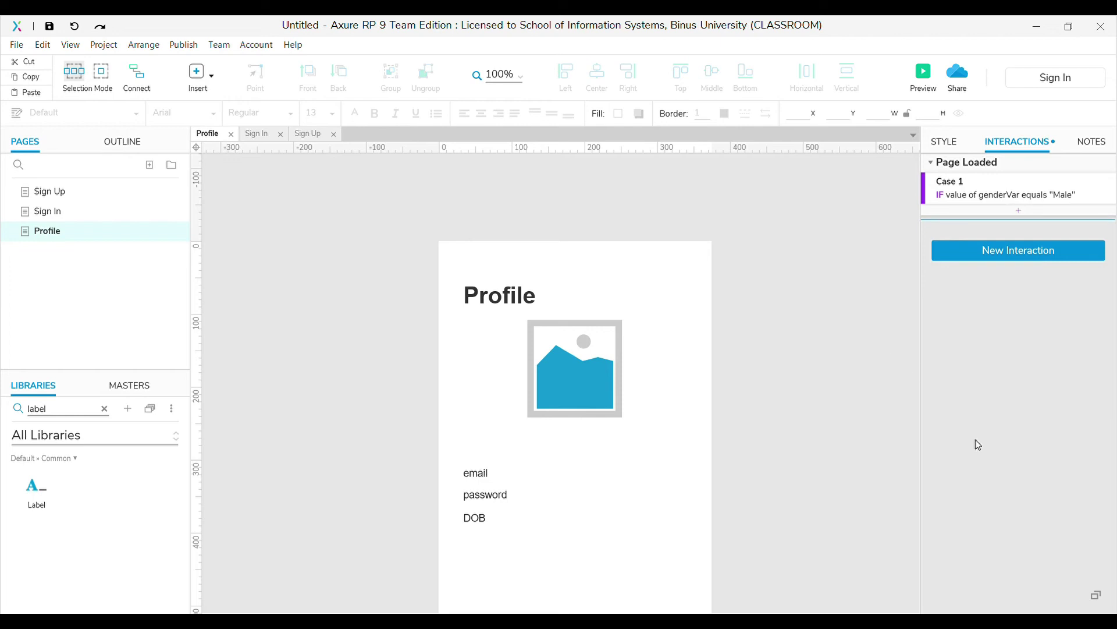
# Add a Set Image action showing a chosen image in imageContainer, then begin a Set Text action
pyautogui.click(978, 295)
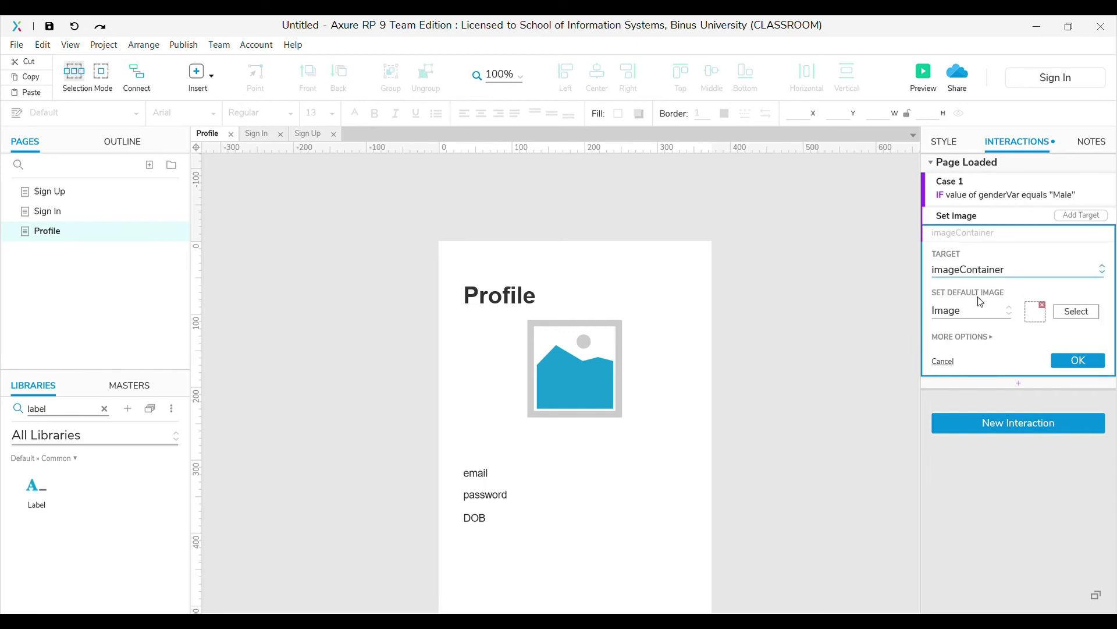
pyautogui.click(1076, 312)
pyautogui.click(1083, 362)
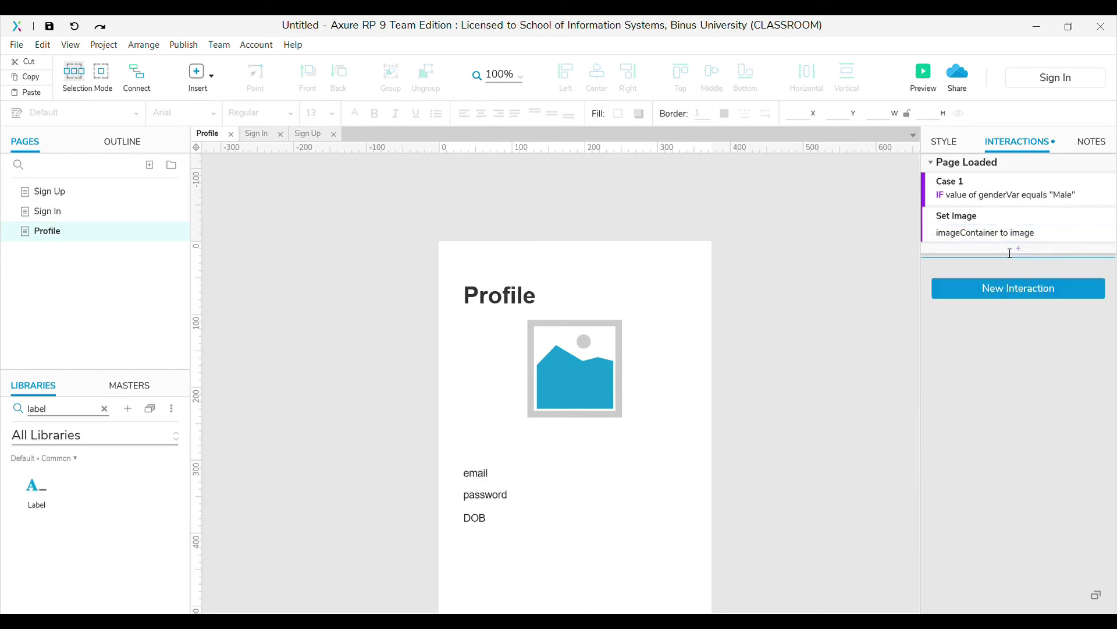
pyautogui.click(964, 318)
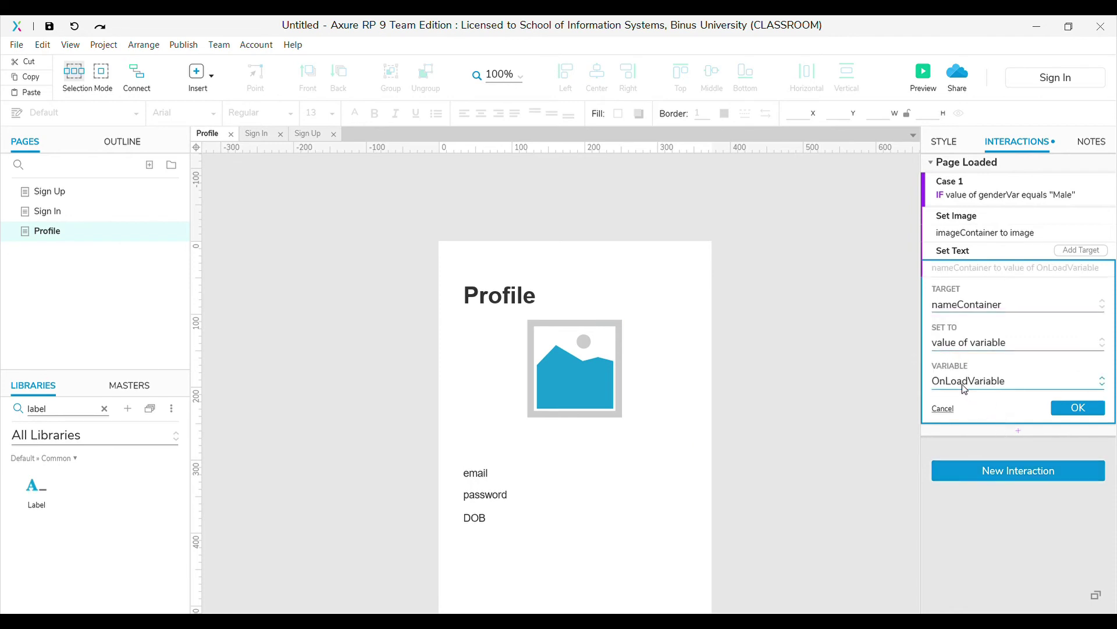
# Fill nameContainer with nameVar and emailContainer with the value of emailVar
pyautogui.click(1079, 408)
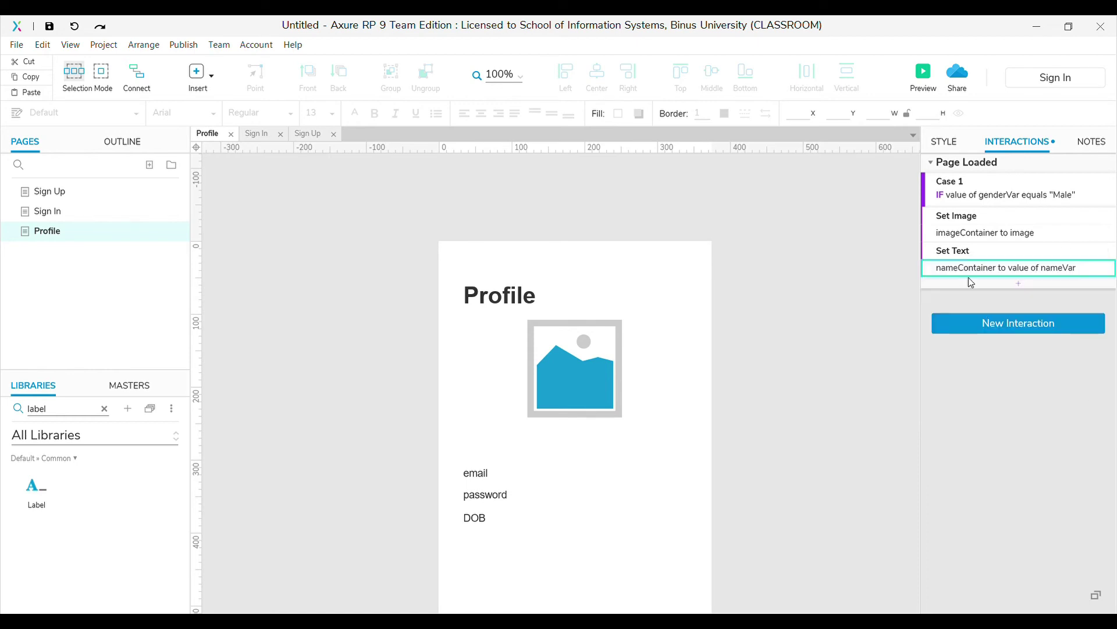
pyautogui.click(1074, 257)
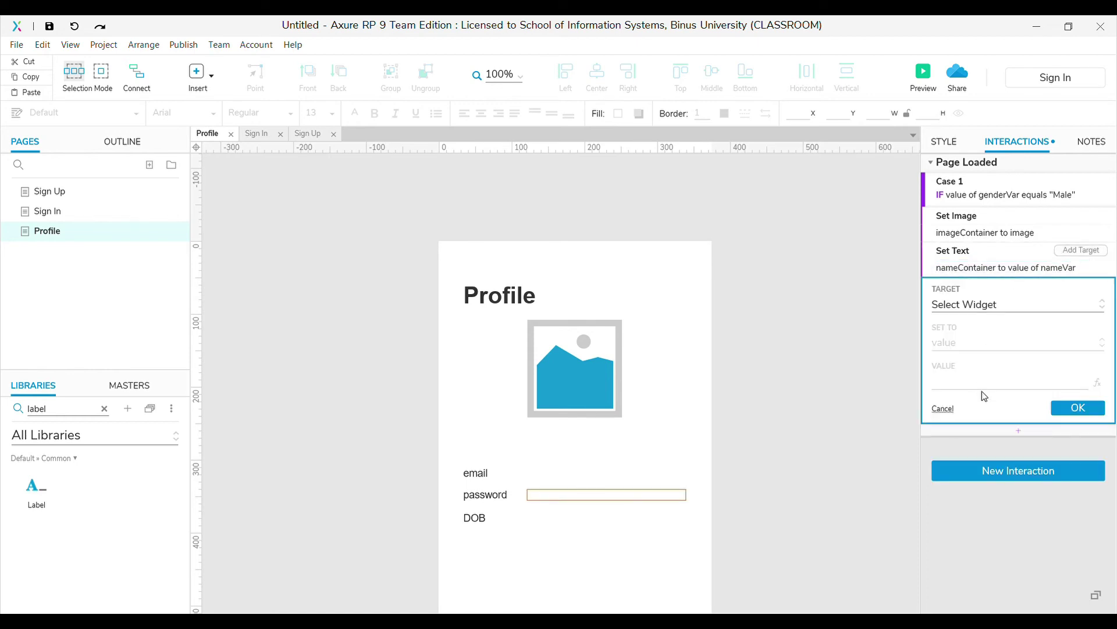
pyautogui.click(988, 409)
pyautogui.click(975, 362)
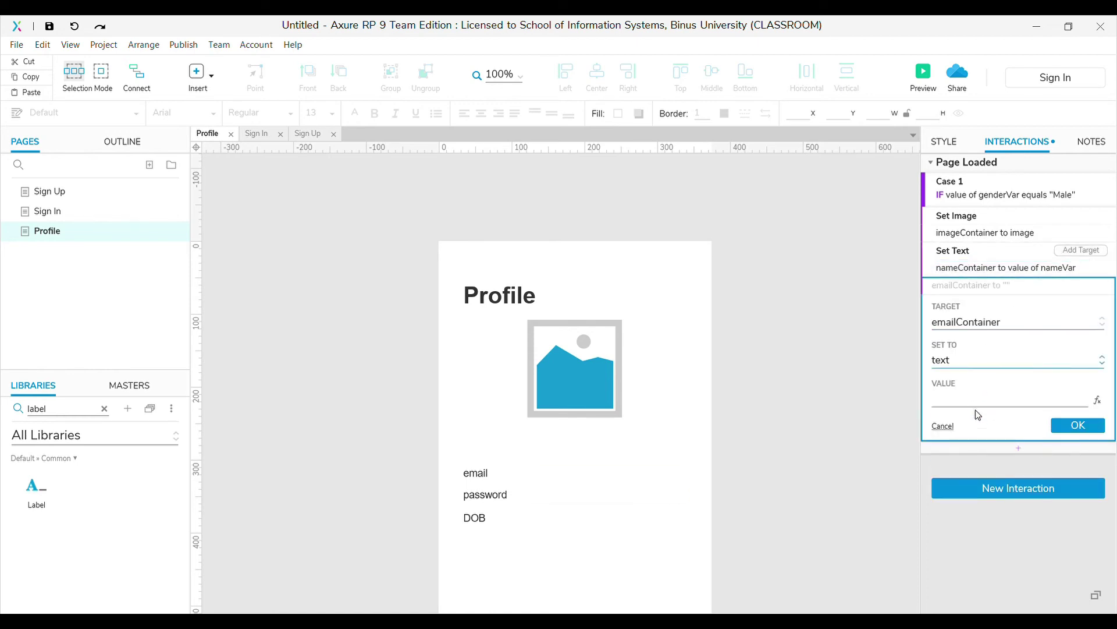
pyautogui.click(976, 431)
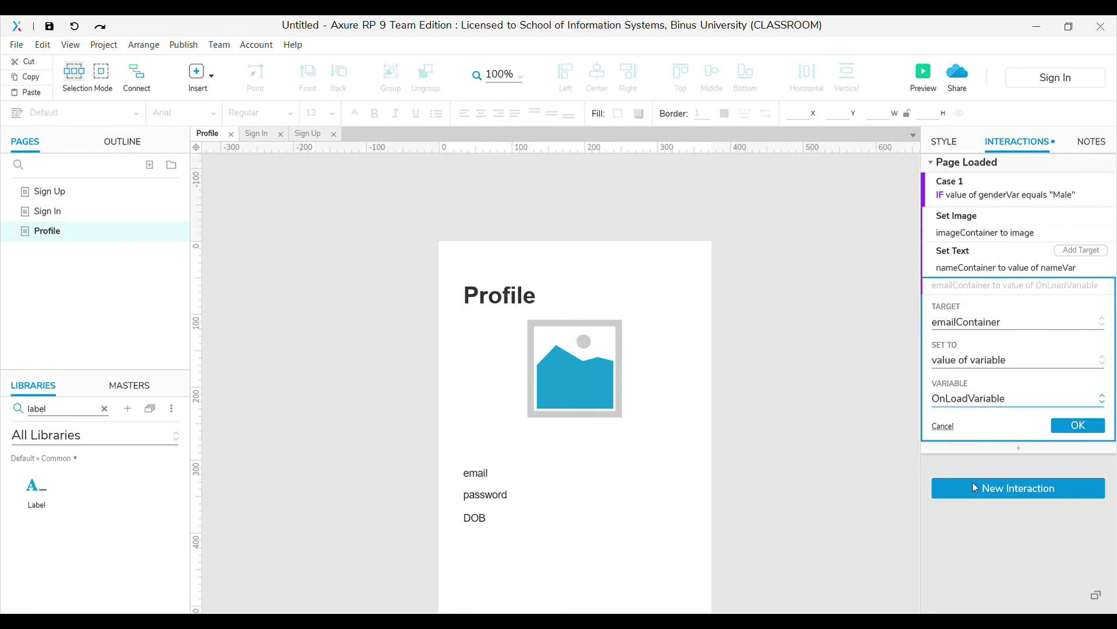
pyautogui.press('Down')
pyautogui.click(1075, 427)
# Fill passContainer with passVar and DOBContainer with "[[dateVar]] [[monthVar]] [[yearVar]]"
pyautogui.click(1082, 251)
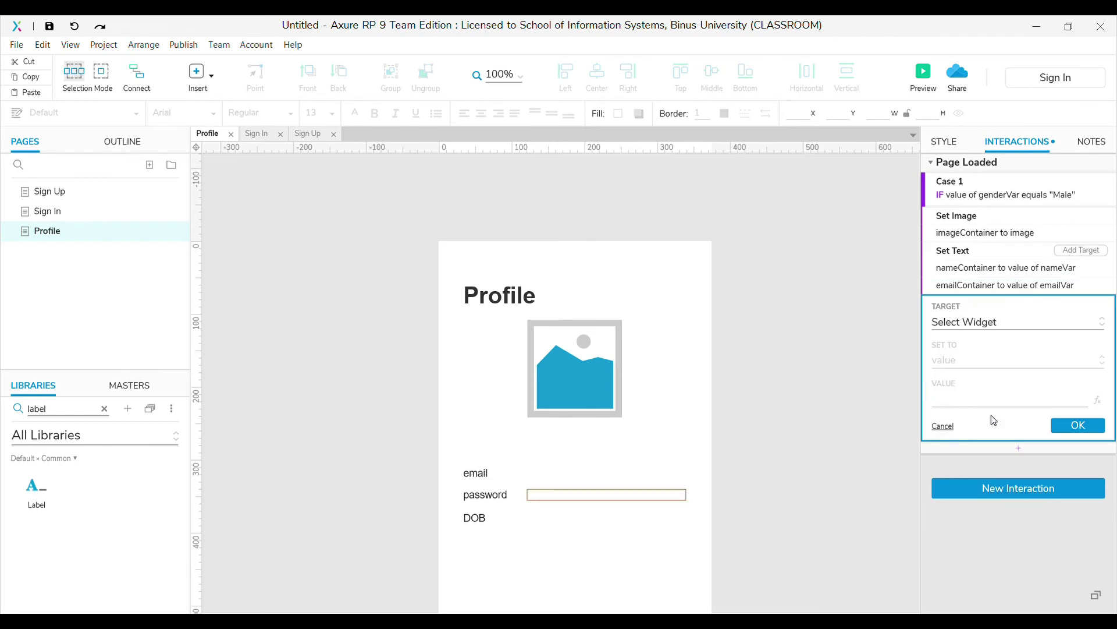
pyautogui.click(996, 404)
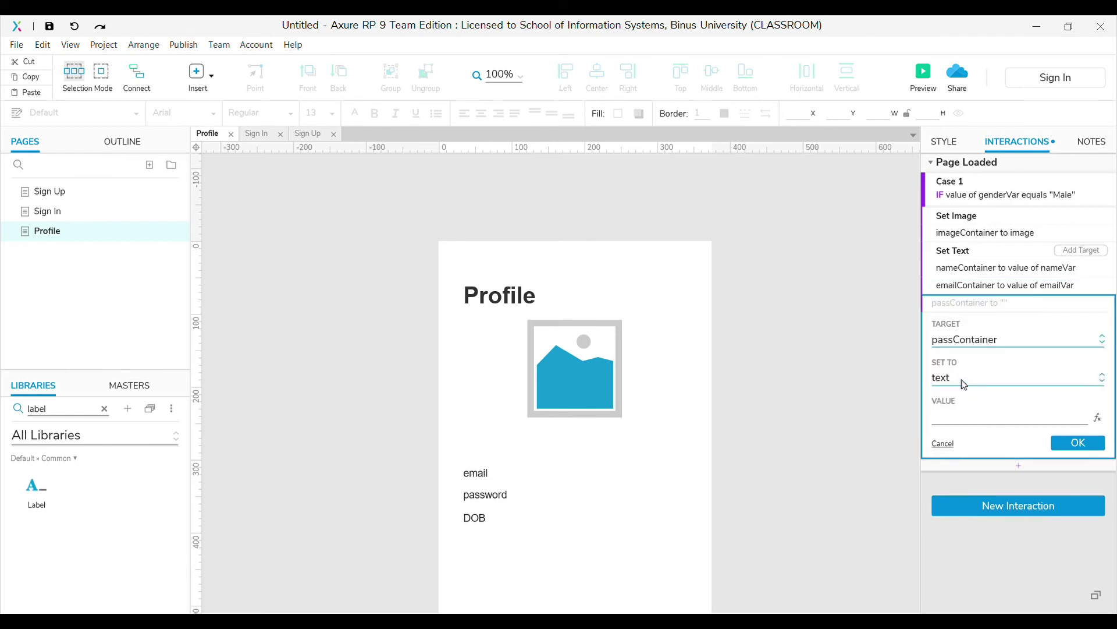
pyautogui.press('Down')
pyautogui.press('Down')
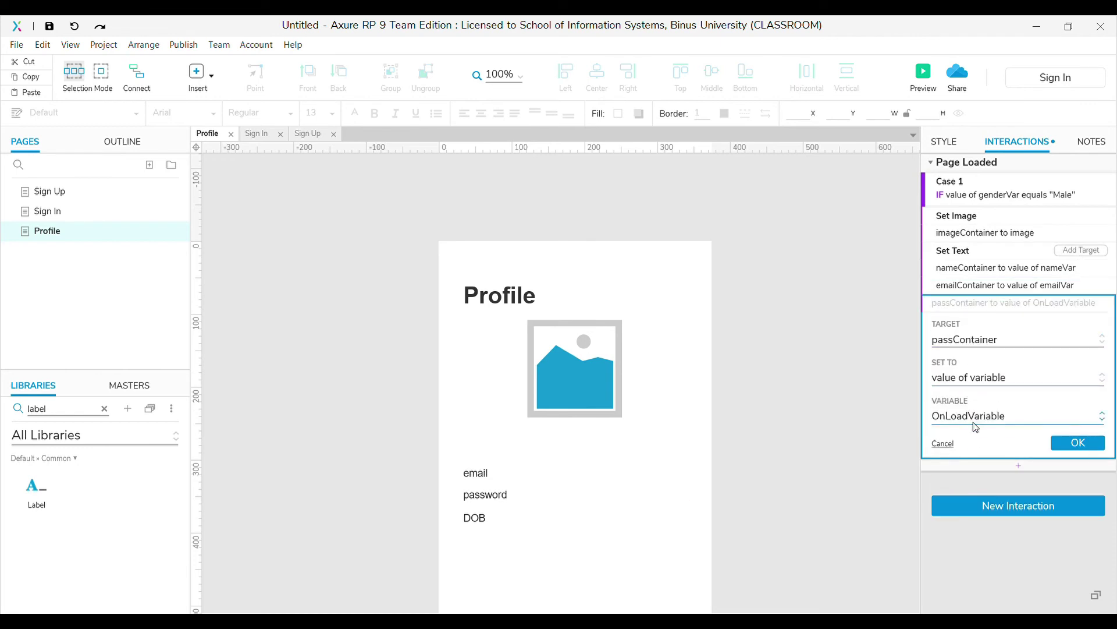
pyautogui.press('Down')
pyautogui.click(1077, 443)
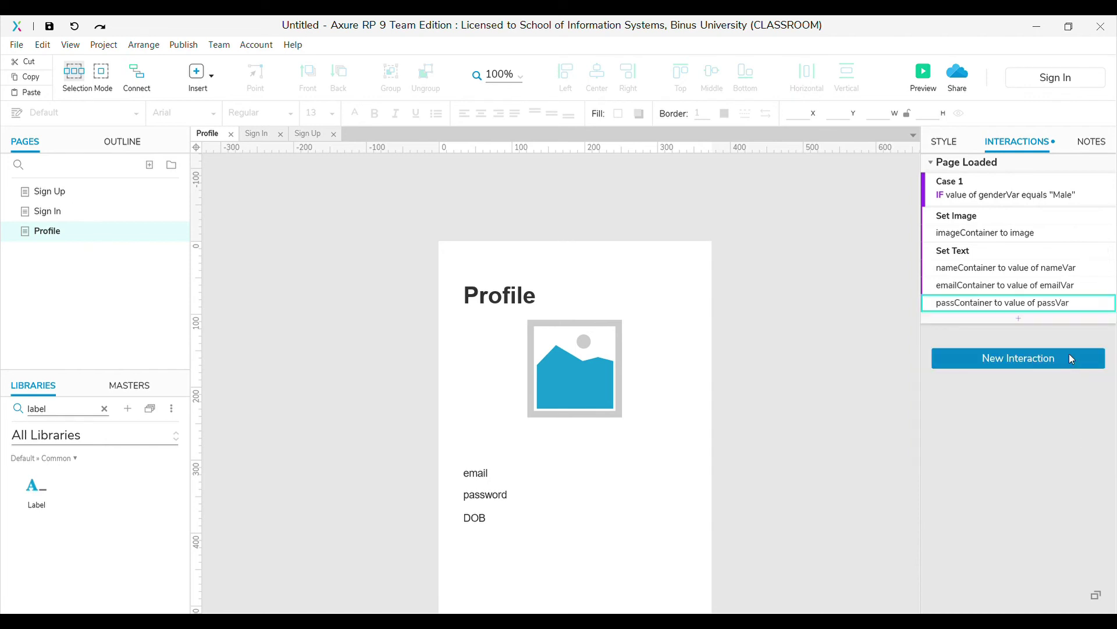
pyautogui.click(1084, 251)
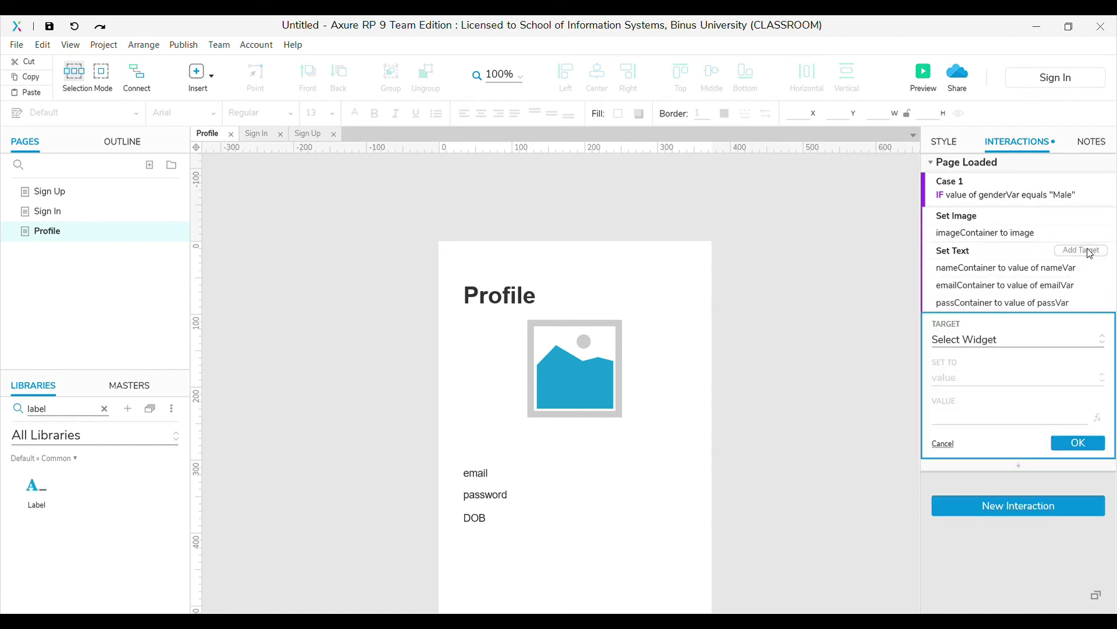
pyautogui.click(972, 400)
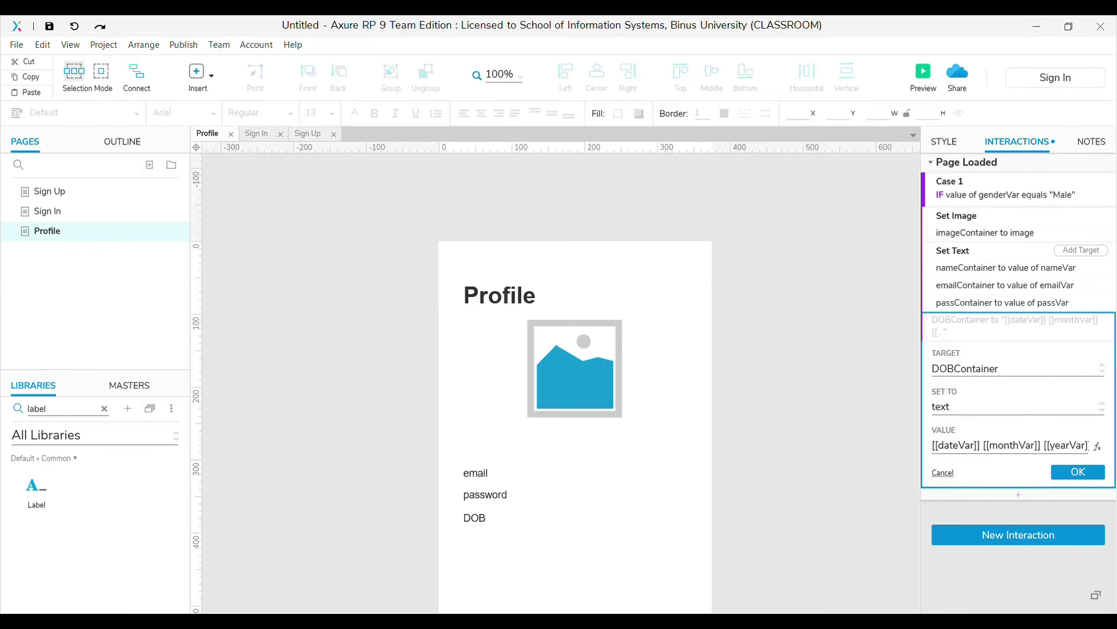
pyautogui.click(1095, 476)
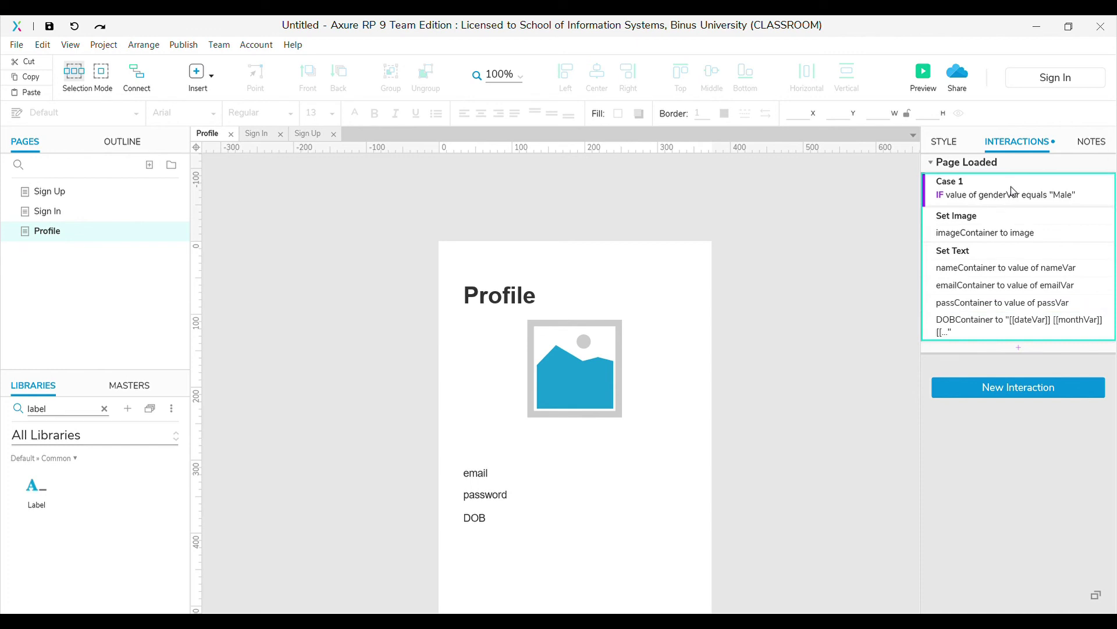
# Duplicate Case 1 as an ELSE IF case for genderVar equals Female, reviewing its Set Image action
pyautogui.hotkey('ctrl', 'd')
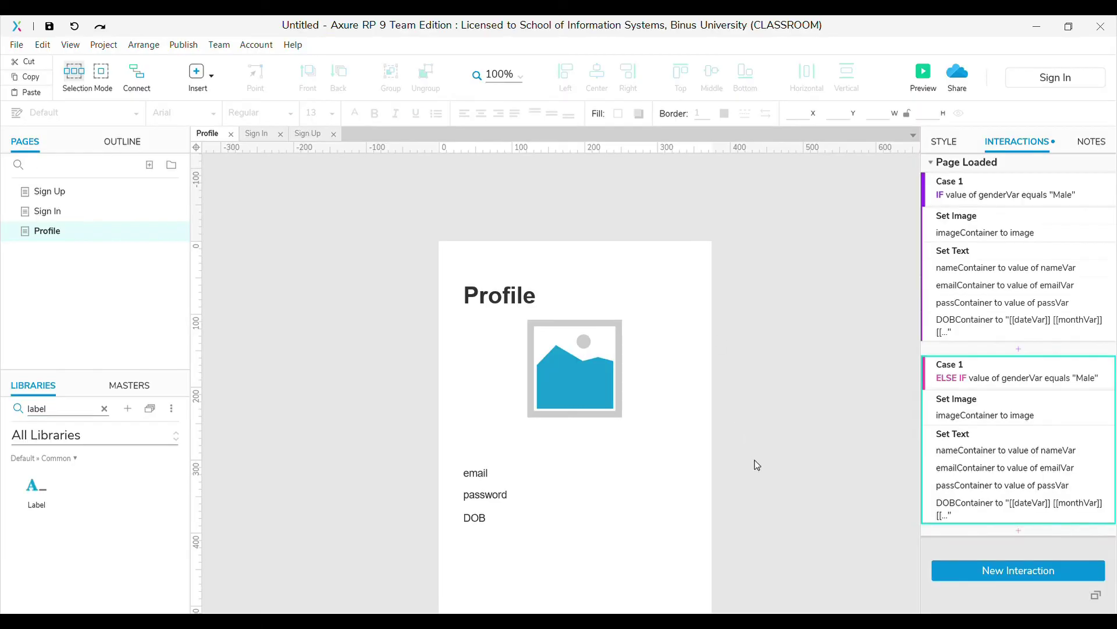
pyautogui.click(971, 416)
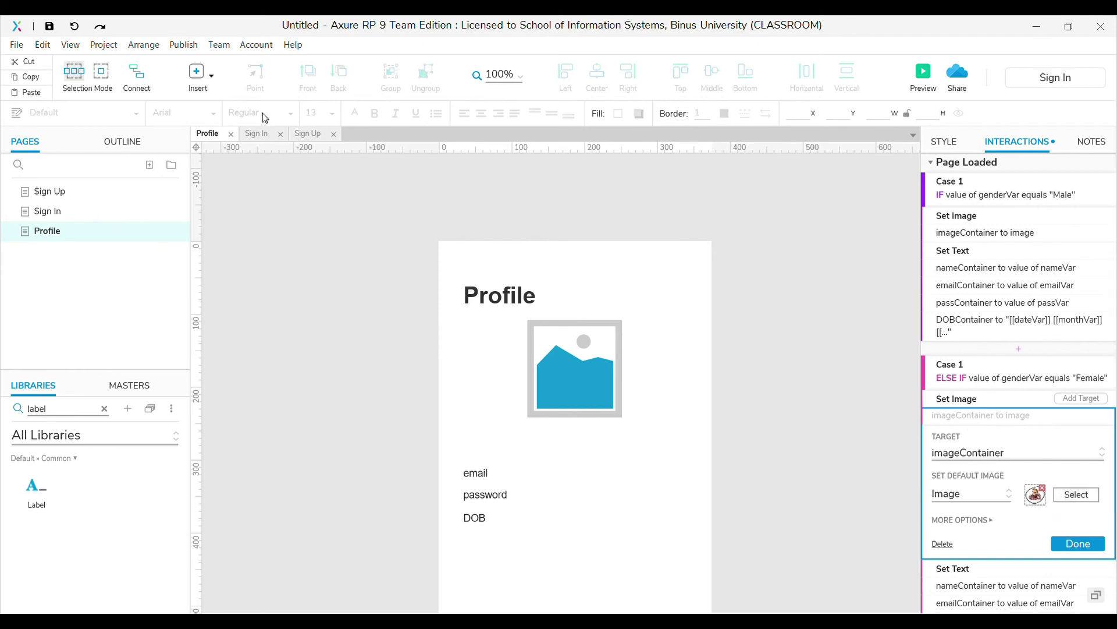
pyautogui.click(1076, 544)
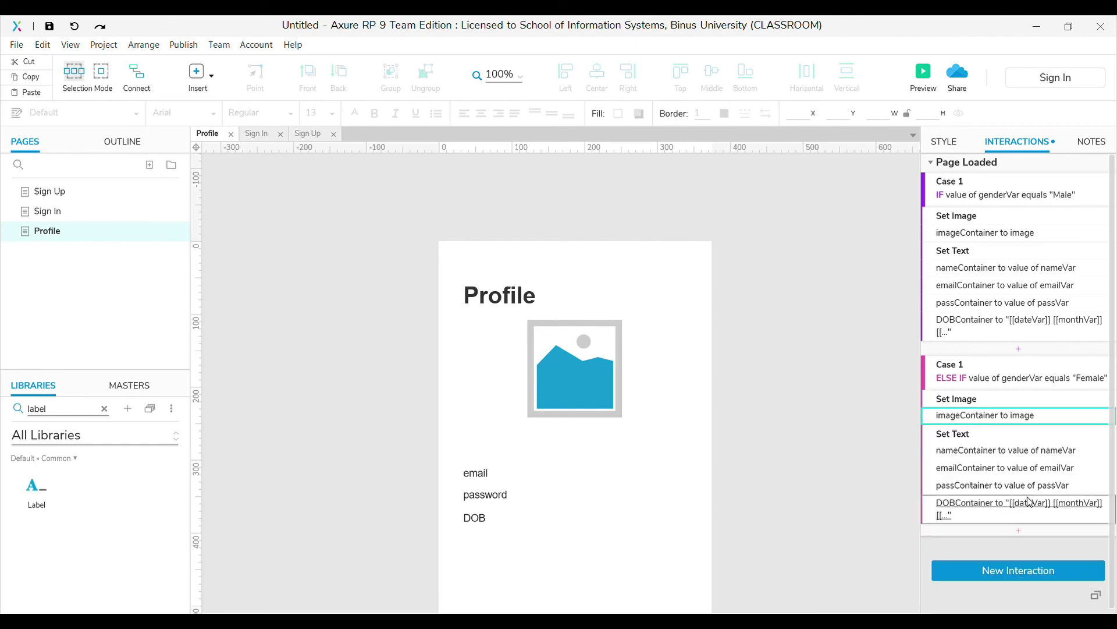
pyautogui.scroll(3, 698, 251)
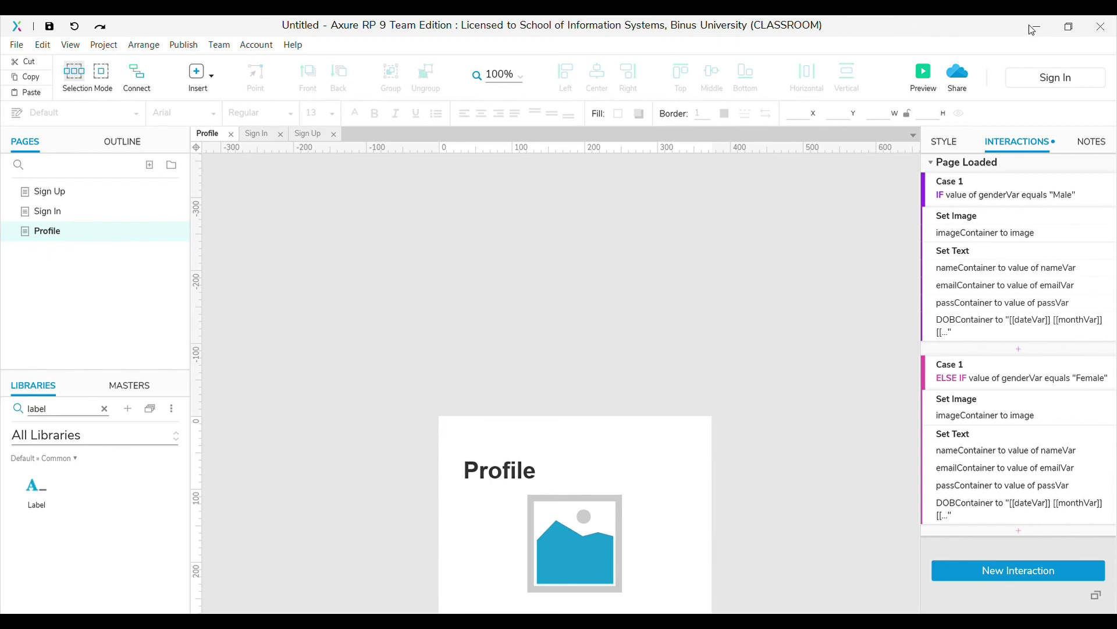
# Return to the Sign Up page and select the SIGN UP button to view its validation cases
pyautogui.click(68, 212)
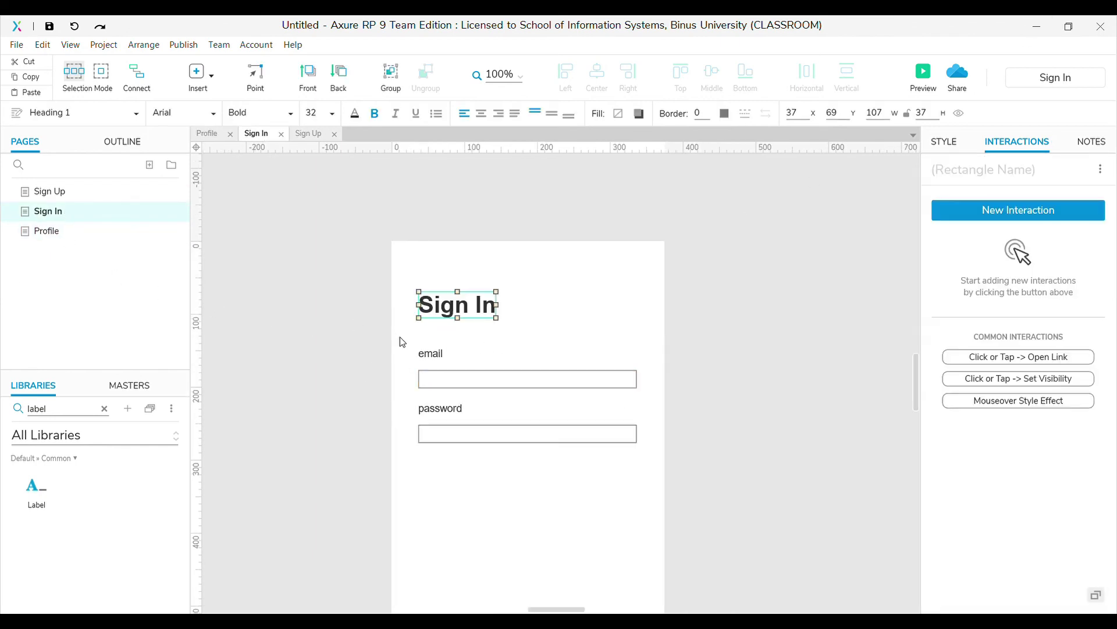
pyautogui.scroll(-3, 401, 341)
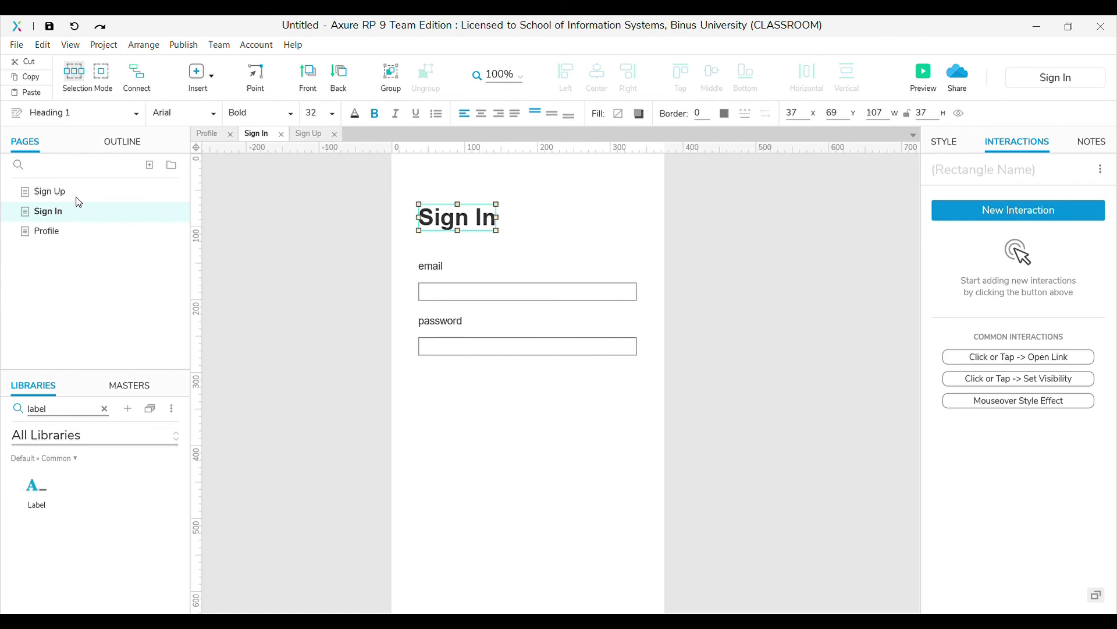
pyautogui.click(78, 199)
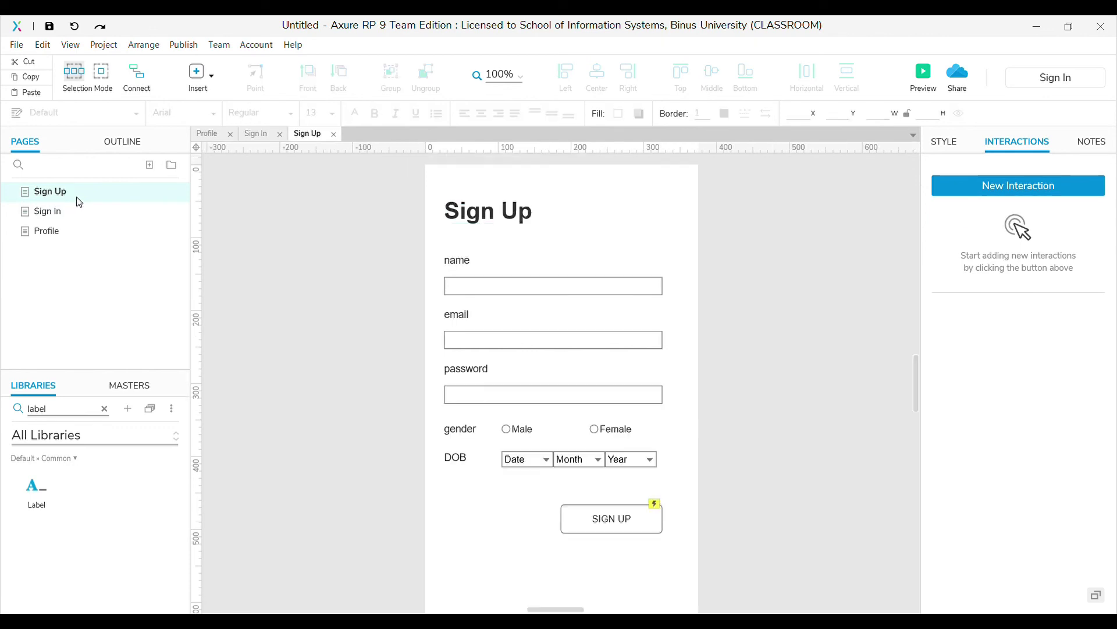
pyautogui.click(619, 520)
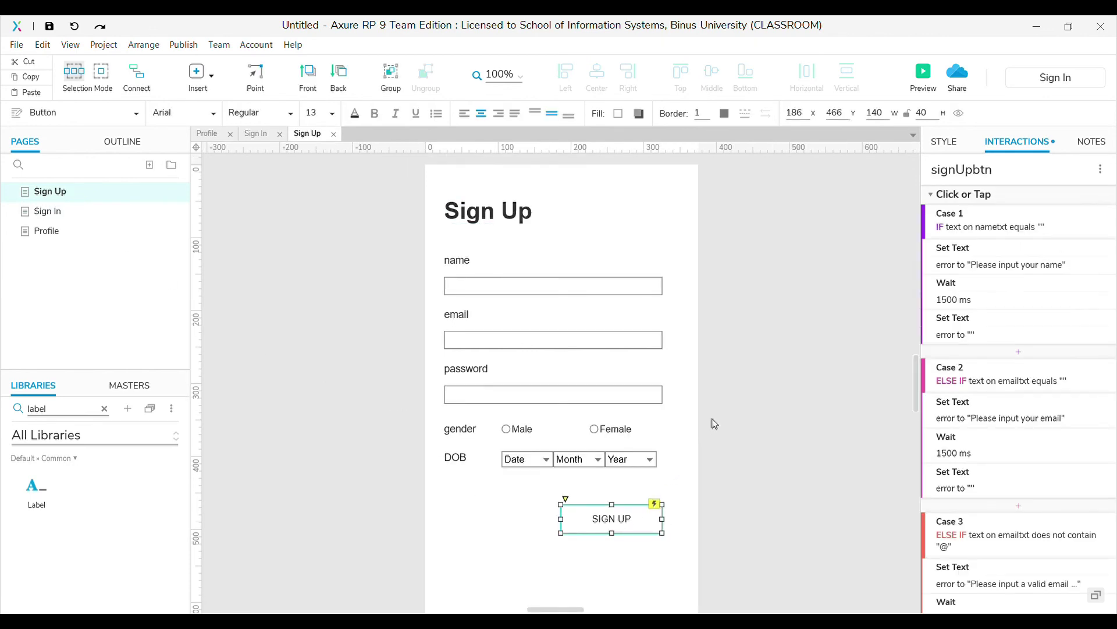
# Paste the sign-up button below the password field on Sign In, captioned SIGN IN and named signINbtn
pyautogui.click(39, 209)
pyautogui.click(661, 439)
pyautogui.hotkey('ctrl', 'v')
pyautogui.moveTo(598, 512); pyautogui.dragTo(605, 413)
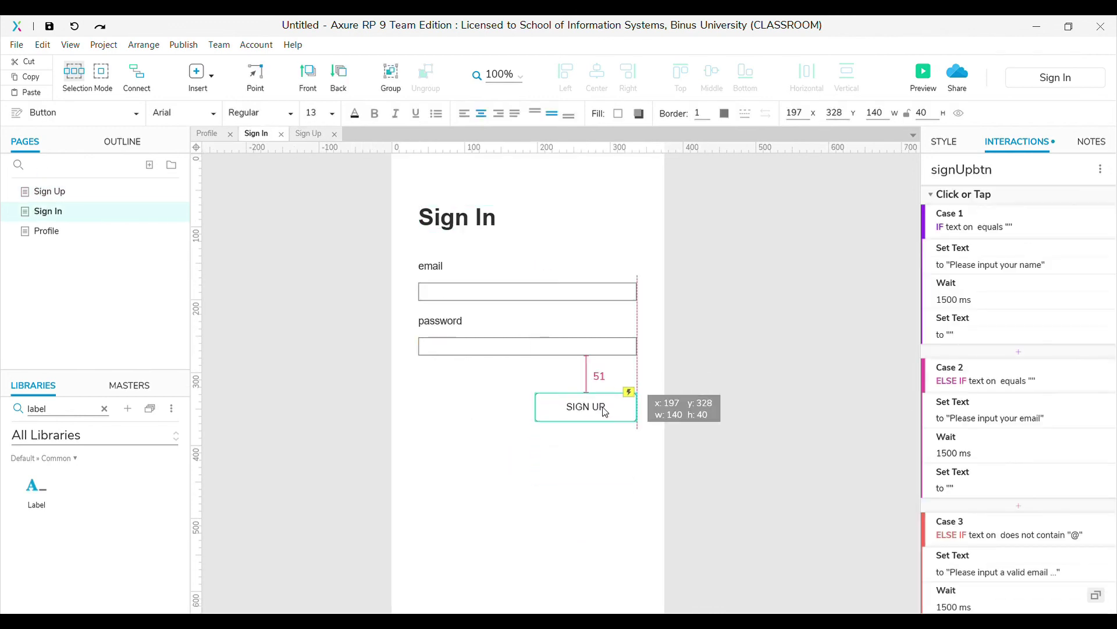
pyautogui.doubleClick(606, 411)
pyautogui.click(624, 401)
pyautogui.press('BackSpace')
pyautogui.press('BackSpace')
pyautogui.write('IN')
pyautogui.click(968, 169)
pyautogui.press('BackSpace')
pyautogui.press('BackSpace')
pyautogui.write('IN')
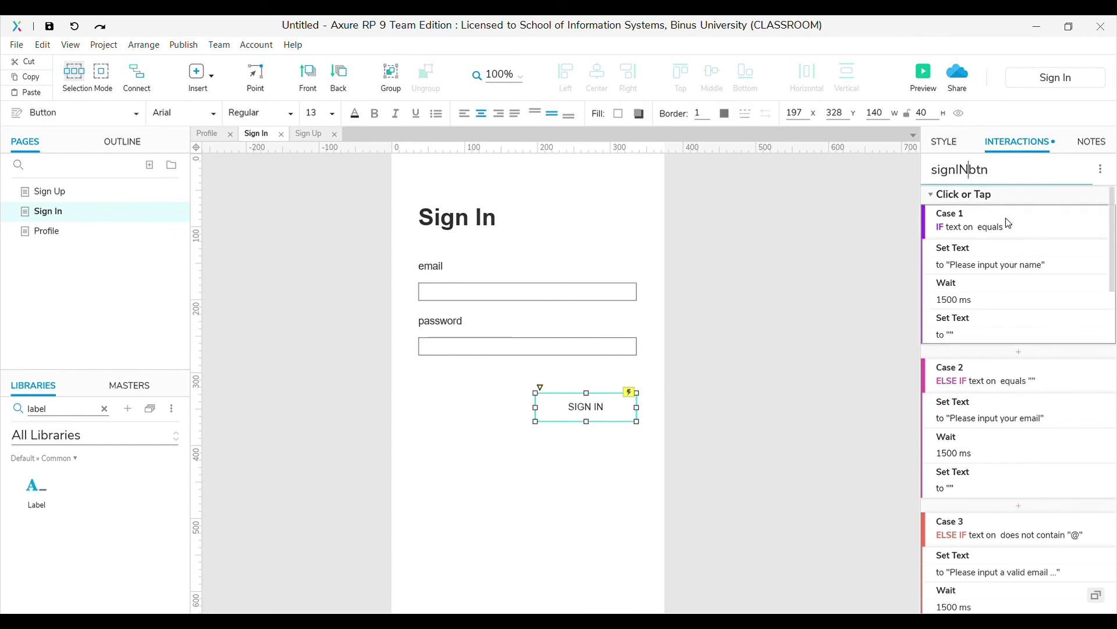
# Delete the button's name-check case and add a label beneath the SIGN IN button
pyautogui.click(1006, 219)
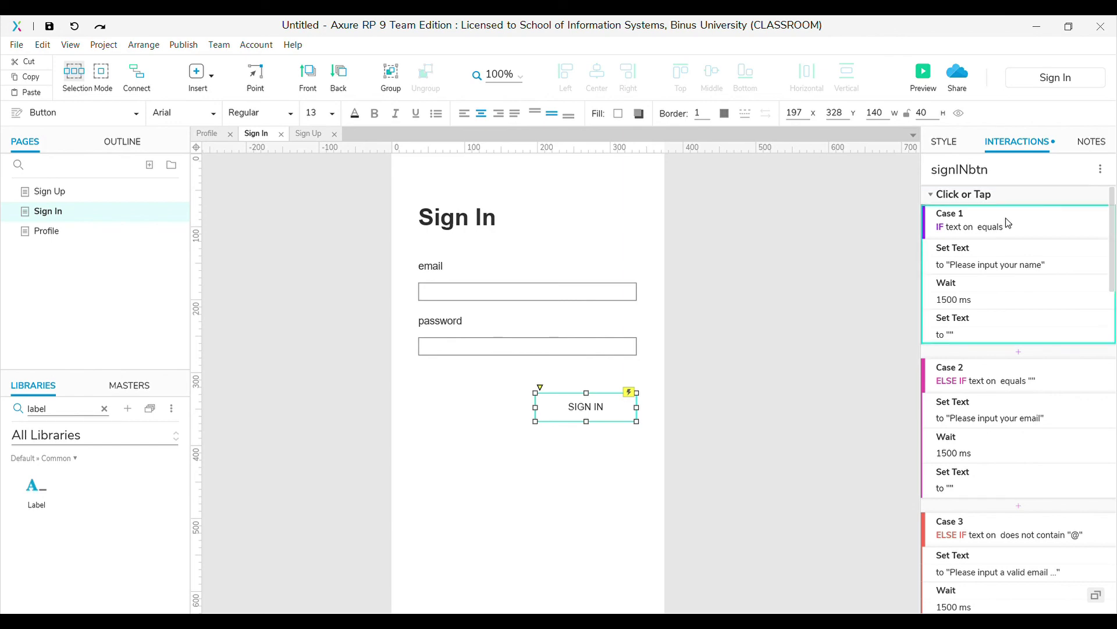
pyautogui.scroll(-12, 1016, 333)
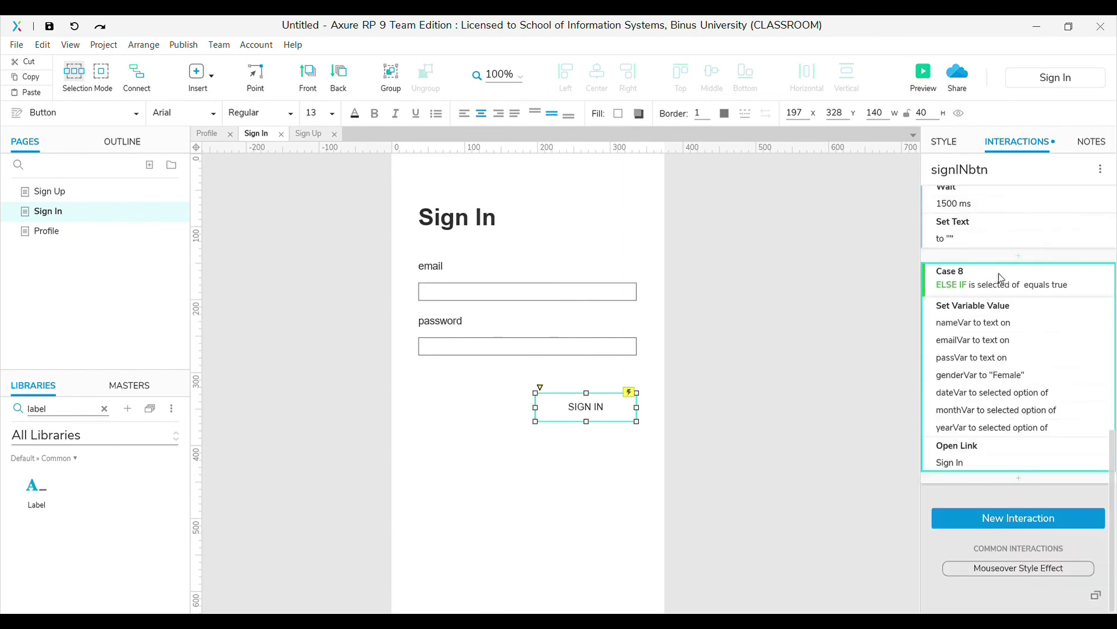
pyautogui.press('Delete')
pyautogui.moveTo(33, 486); pyautogui.dragTo(637, 459)
pyautogui.click(955, 180)
# Name the label 'error', clear its placeholder text and set its font colour to dark red
pyautogui.write('error')
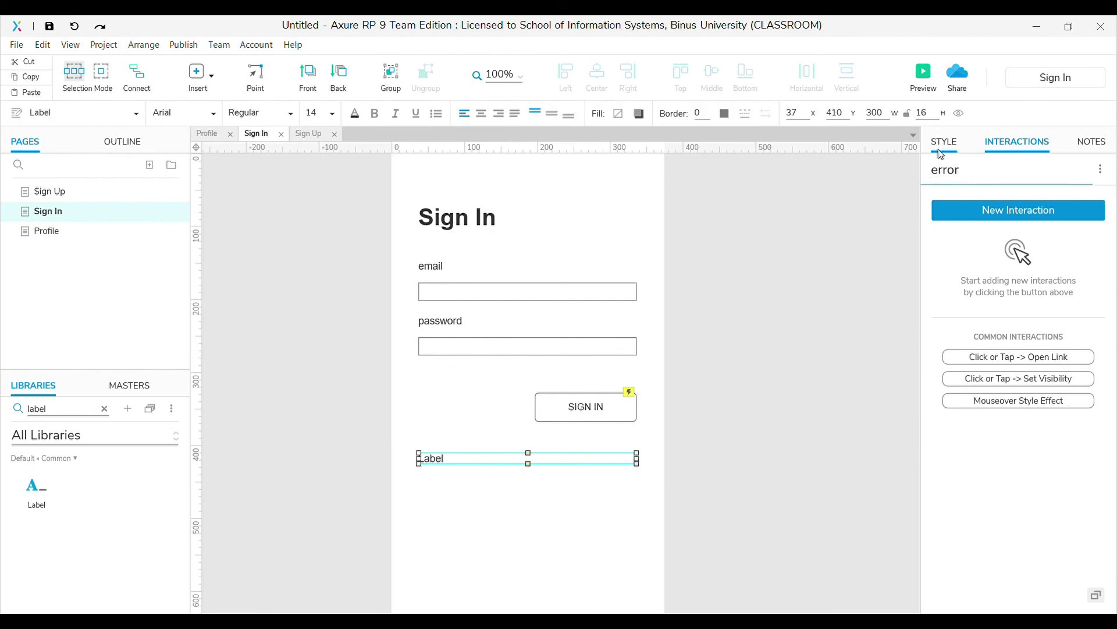
pyautogui.click(944, 142)
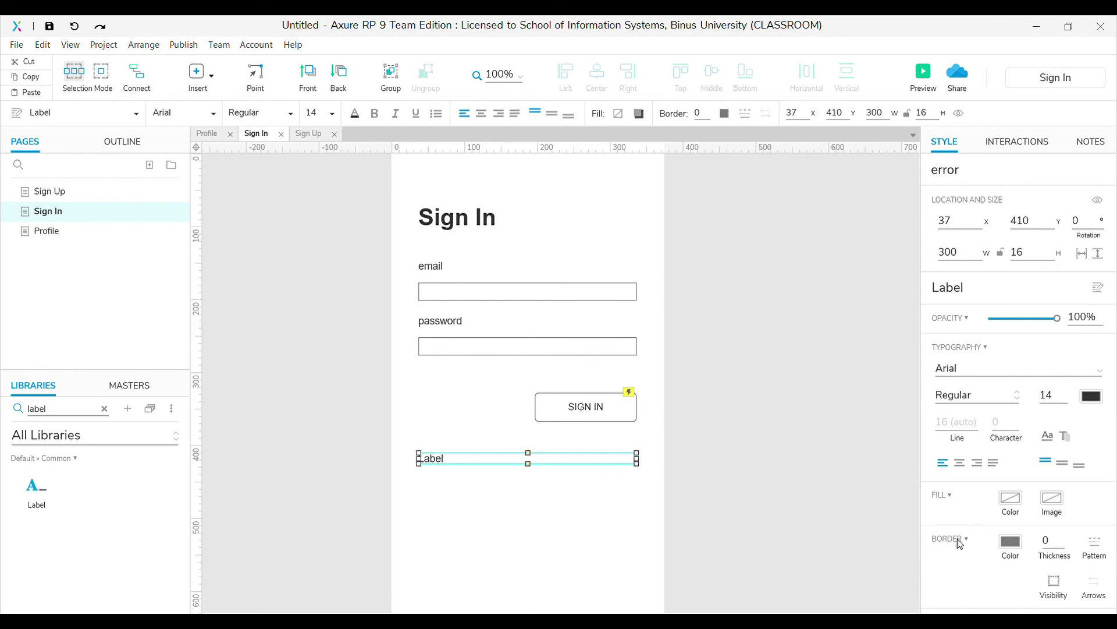
pyautogui.doubleClick(444, 461)
pyautogui.press('BackSpace')
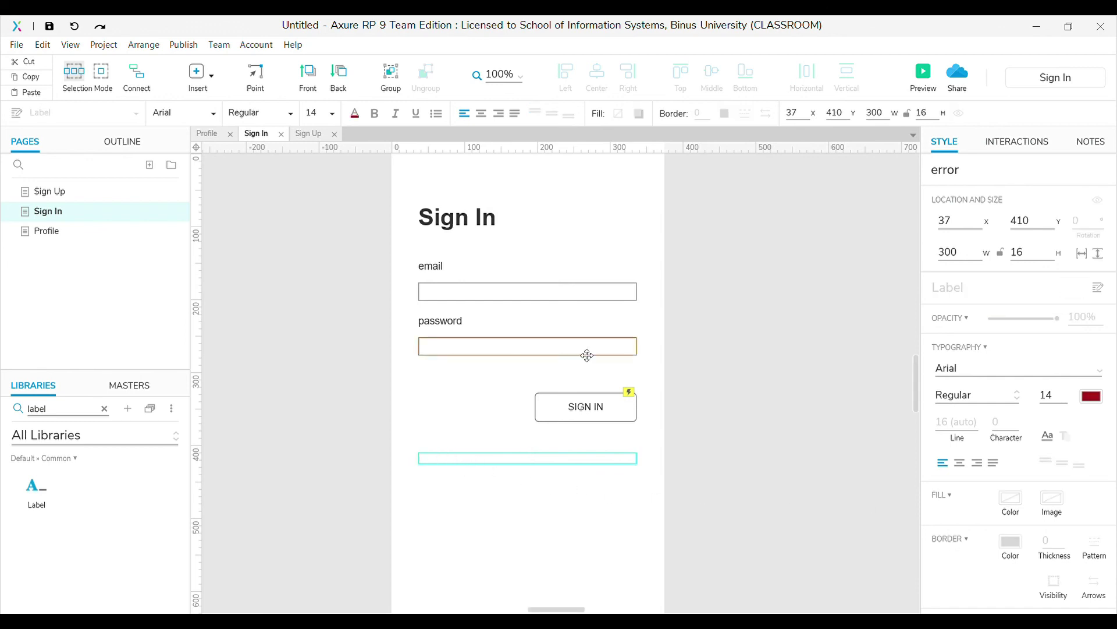
# Show the SIGN IN button's click cases and select the empty-email case
pyautogui.click(588, 411)
pyautogui.click(1015, 145)
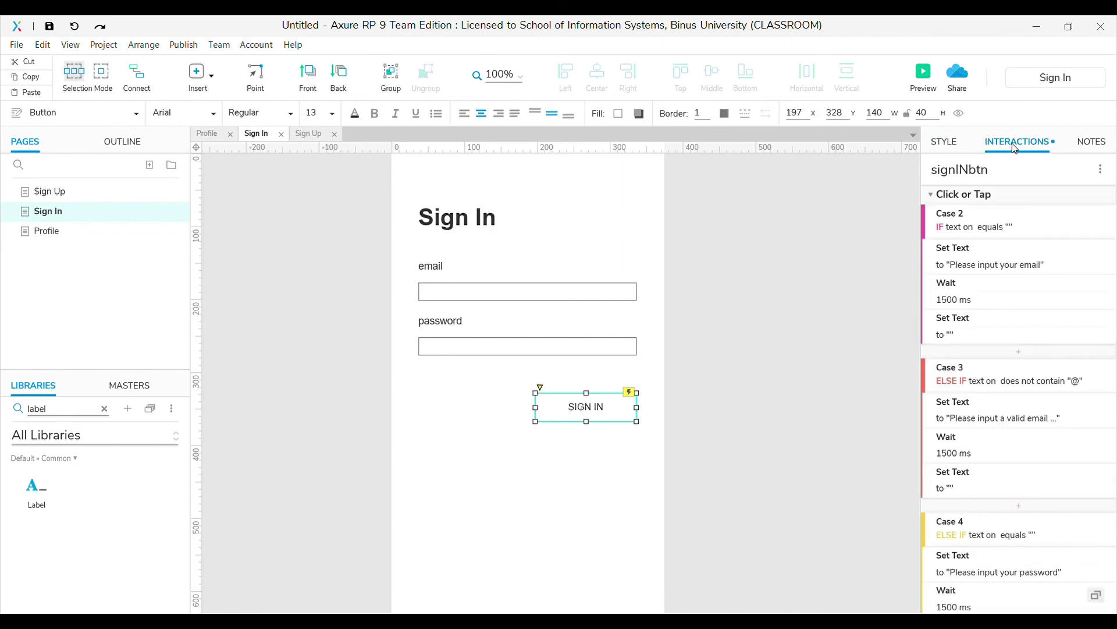
pyautogui.click(967, 230)
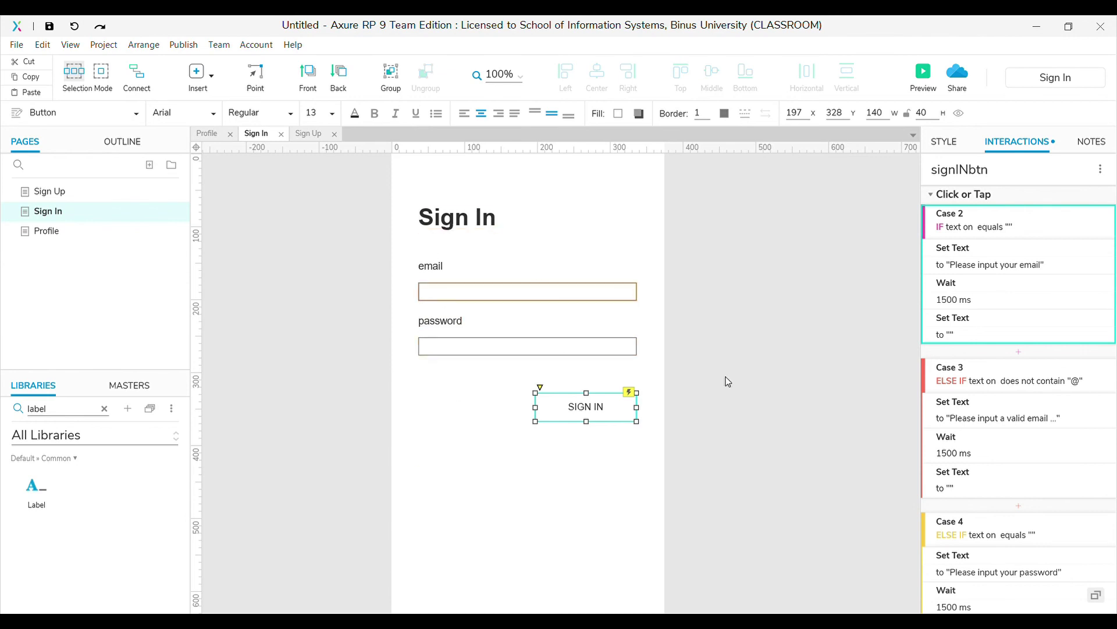
# Make the empty-email case show 'Please input your email' on the error label
pyautogui.click(997, 266)
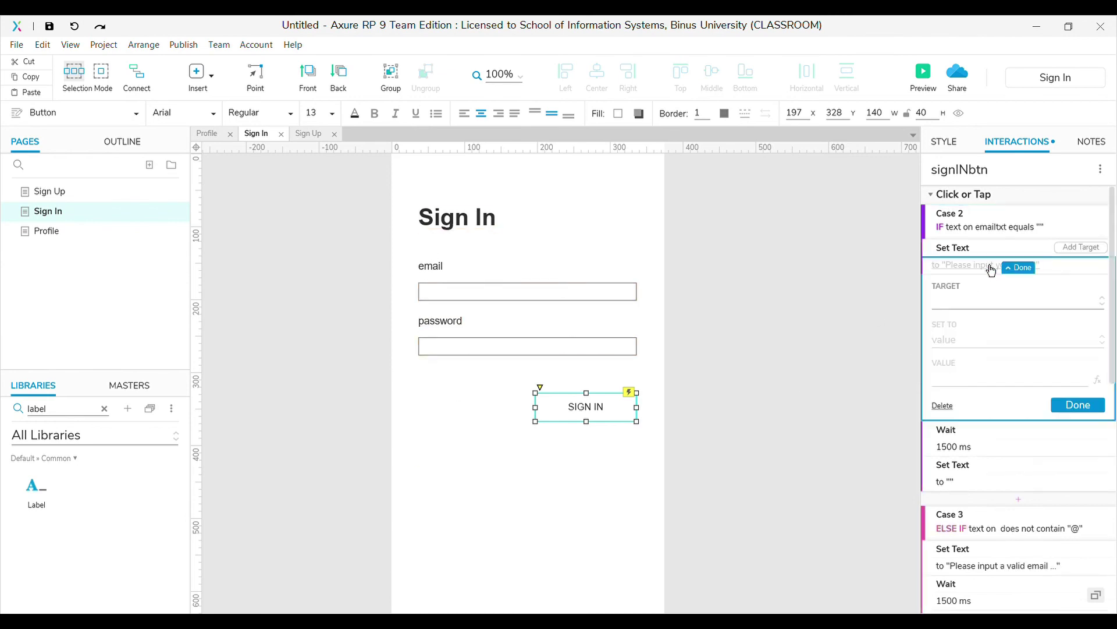
pyautogui.click(973, 313)
pyautogui.click(977, 387)
pyautogui.click(970, 379)
pyautogui.write('Please')
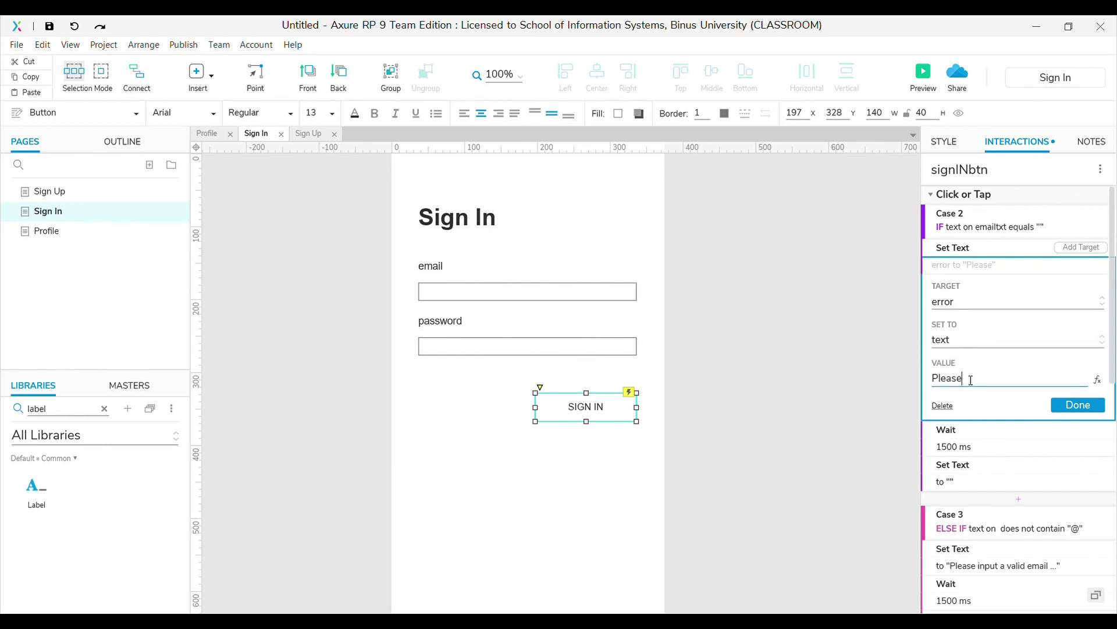
pyautogui.write(' input your email')
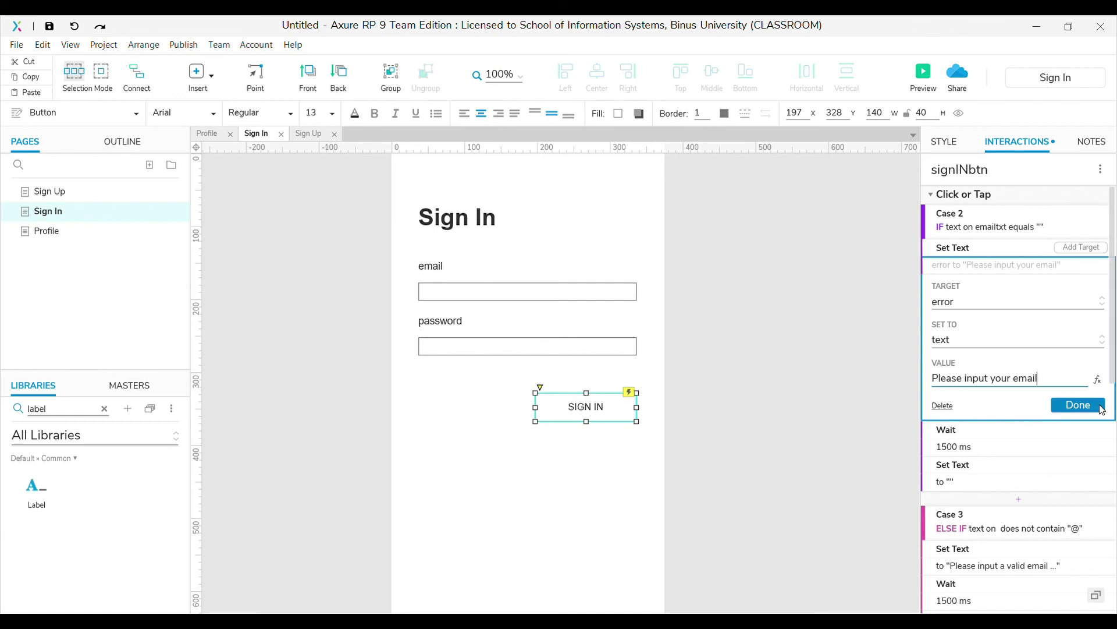
pyautogui.click(1084, 406)
# Make the invalid-email case show 'Please input a valid email ...' on the error label
pyautogui.click(1000, 373)
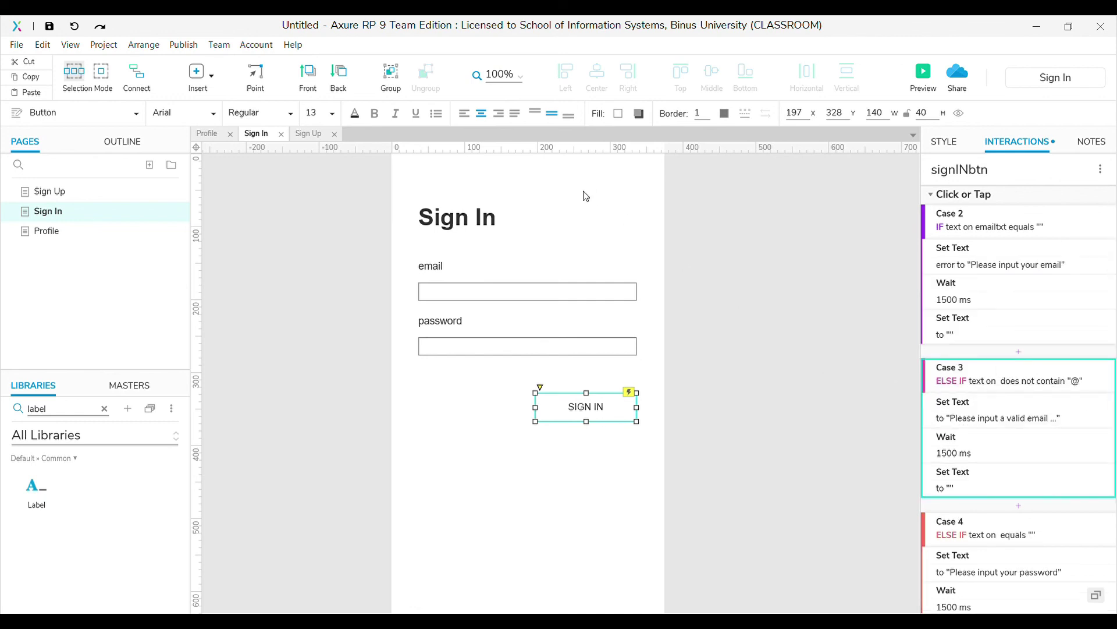
pyautogui.click(998, 418)
pyautogui.click(966, 532)
pyautogui.write('Please i')
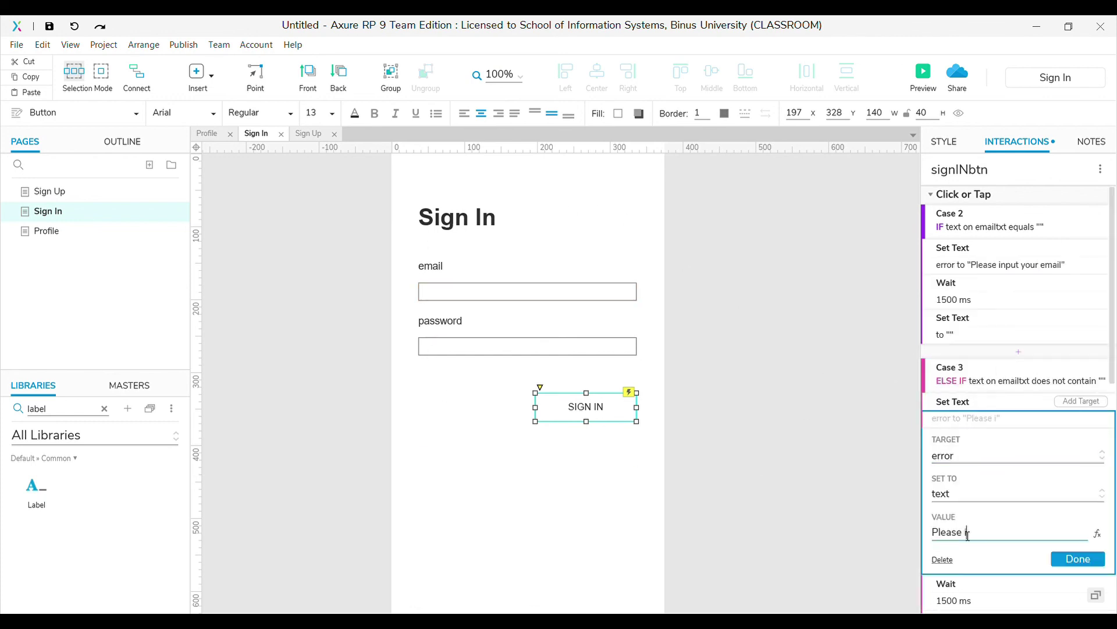
pyautogui.write('nput a valid email ...')
pyautogui.click(1084, 560)
# Target the error label in the message-clearing and empty-password prompt actions
pyautogui.click(989, 487)
pyautogui.click(1018, 437)
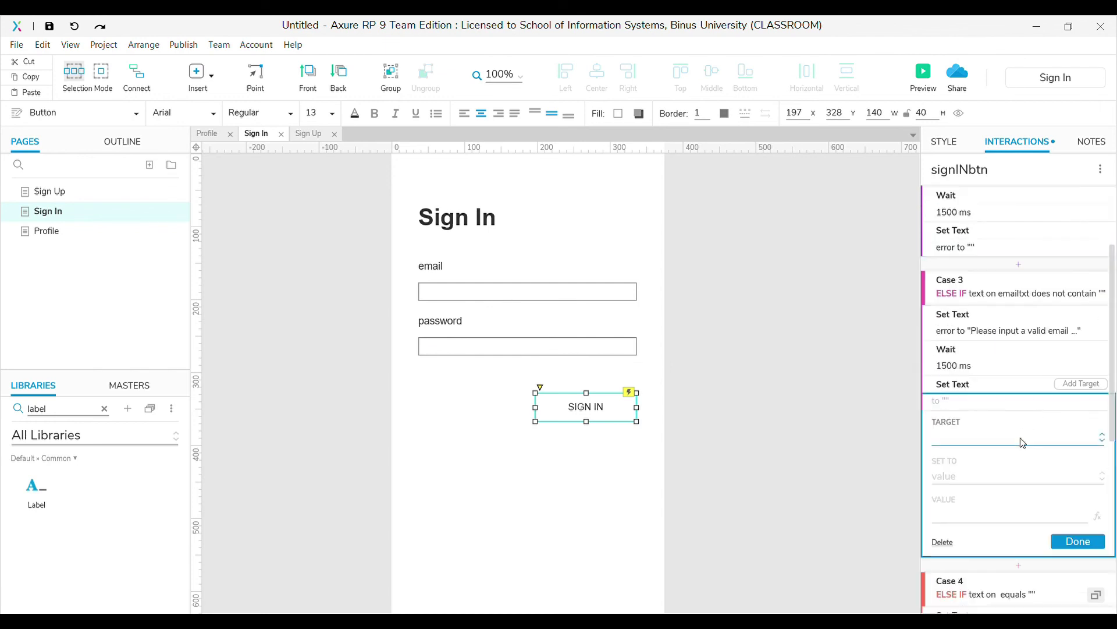
pyautogui.write('error')
pyautogui.press('Return')
pyautogui.click(999, 389)
pyautogui.click(960, 512)
pyautogui.click(1083, 534)
# Make the alpha-numeric case show 'Password must be alpha-numeric' on the error label
pyautogui.click(999, 458)
pyautogui.click(960, 515)
pyautogui.write('error')
pyautogui.press('Return')
pyautogui.write('Password must be alpha-numeric')
pyautogui.click(1077, 526)
pyautogui.click(966, 462)
pyautogui.press('Escape')
# Add a new case to the SIGN IN button's Click or Tap interaction
pyautogui.scroll(3, 928, 395)
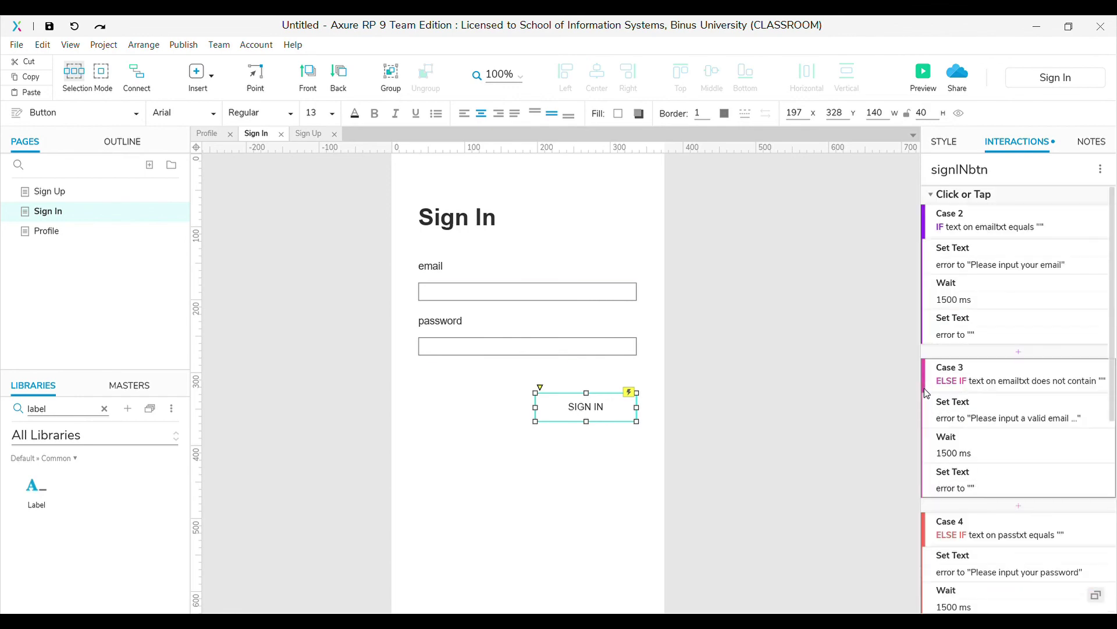
pyautogui.scroll(-5, 932, 393)
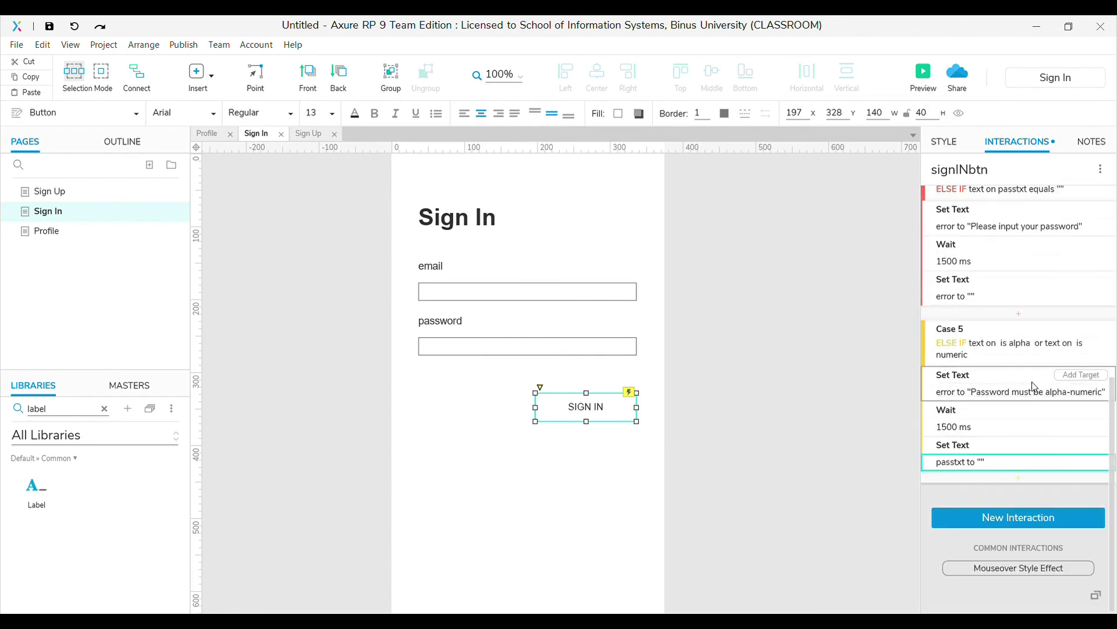
pyautogui.scroll(5, 1018, 373)
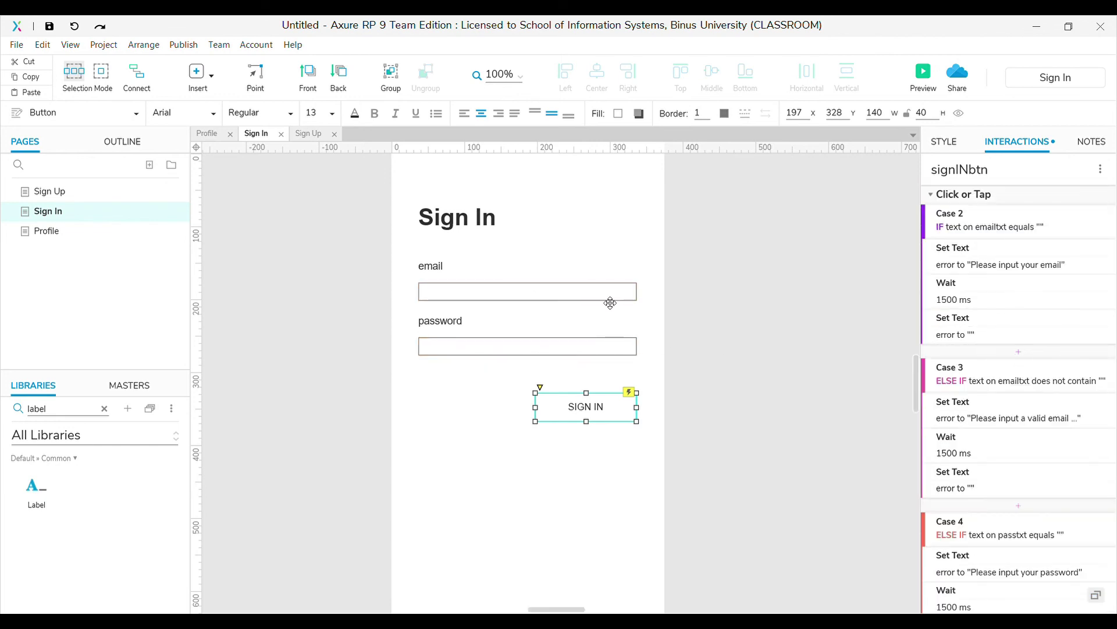
pyautogui.scroll(3, 514, 317)
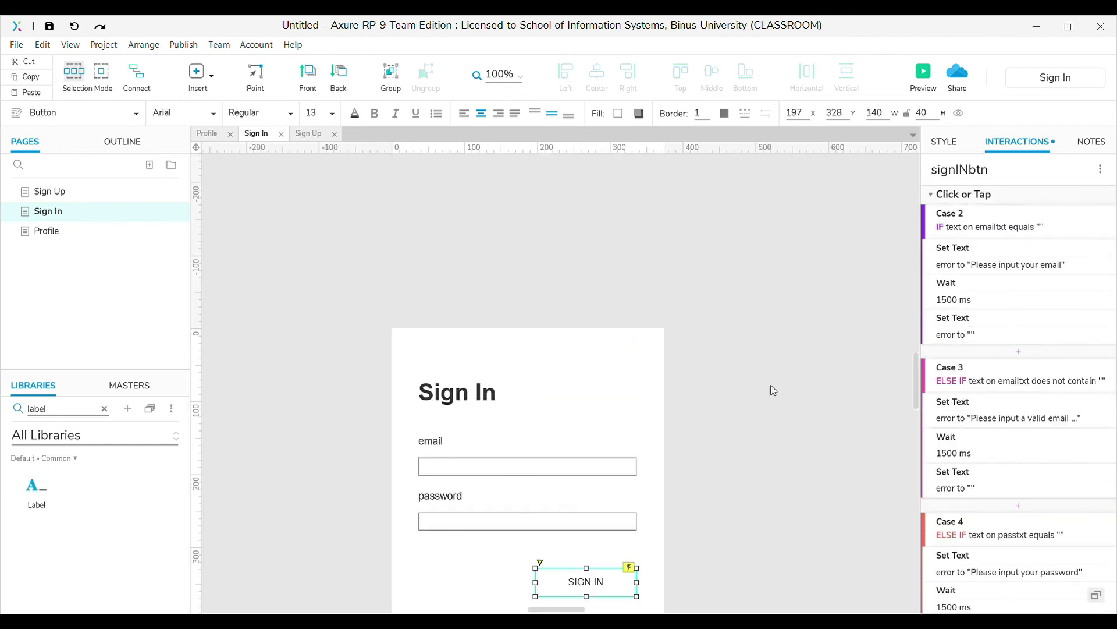
pyautogui.scroll(-2, 864, 356)
pyautogui.moveTo(1073, 198)
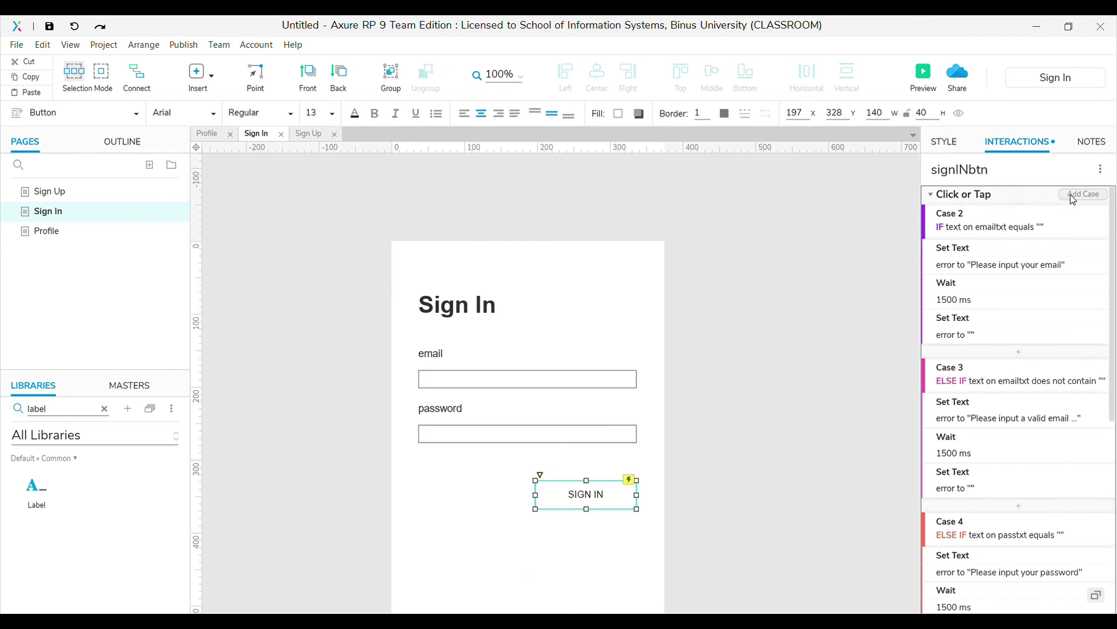
pyautogui.click(1074, 198)
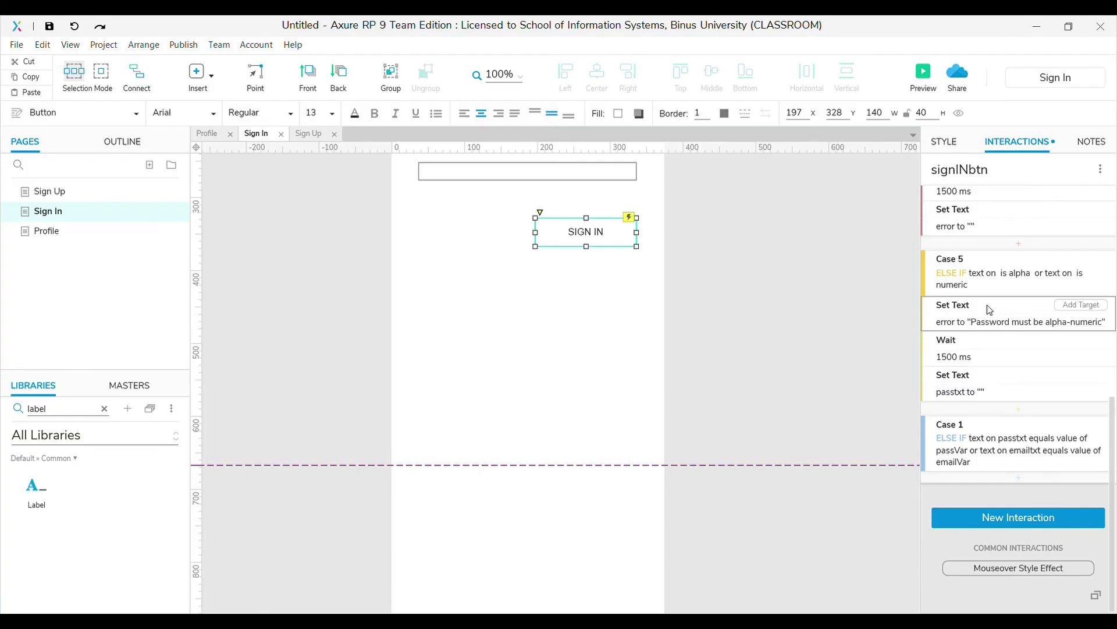
# Confirm the passtxt≠passVar or emailtxt≠emailVar condition and paste Case 5's three error actions into Case 1
pyautogui.click(988, 307)
pyautogui.keyDown('shift'); pyautogui.click(978, 376); pyautogui.keyUp('shift')
pyautogui.hotkey('ctrl', 'c')
pyautogui.click(986, 425)
pyautogui.hotkey('ctrl', 'v')
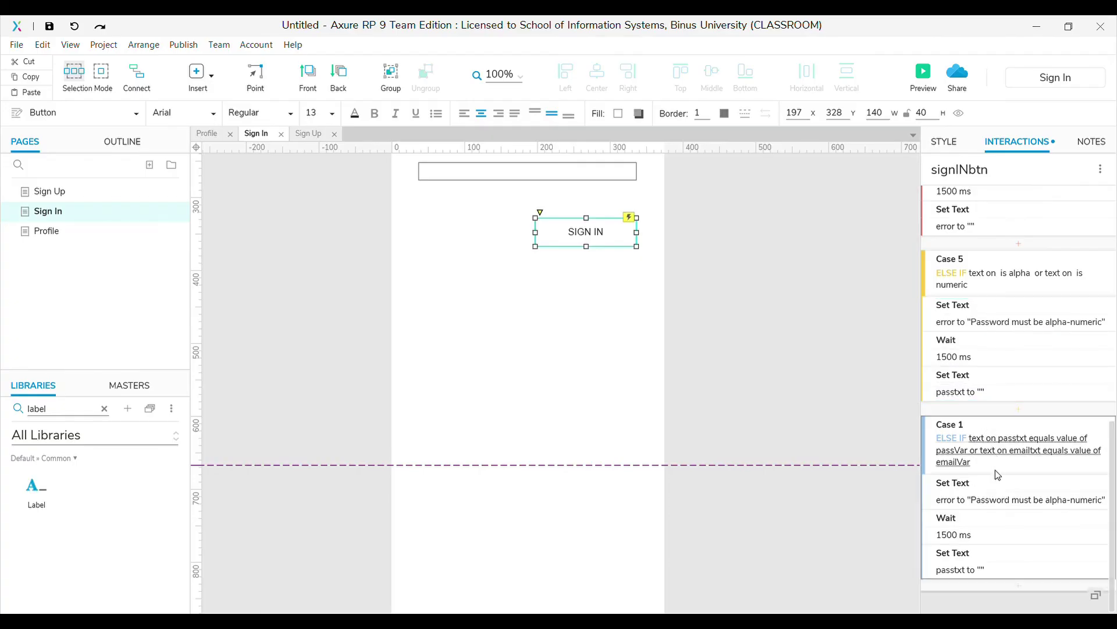
# Change Case 1's error message text to 'Invalid email or password'
pyautogui.click(1002, 500)
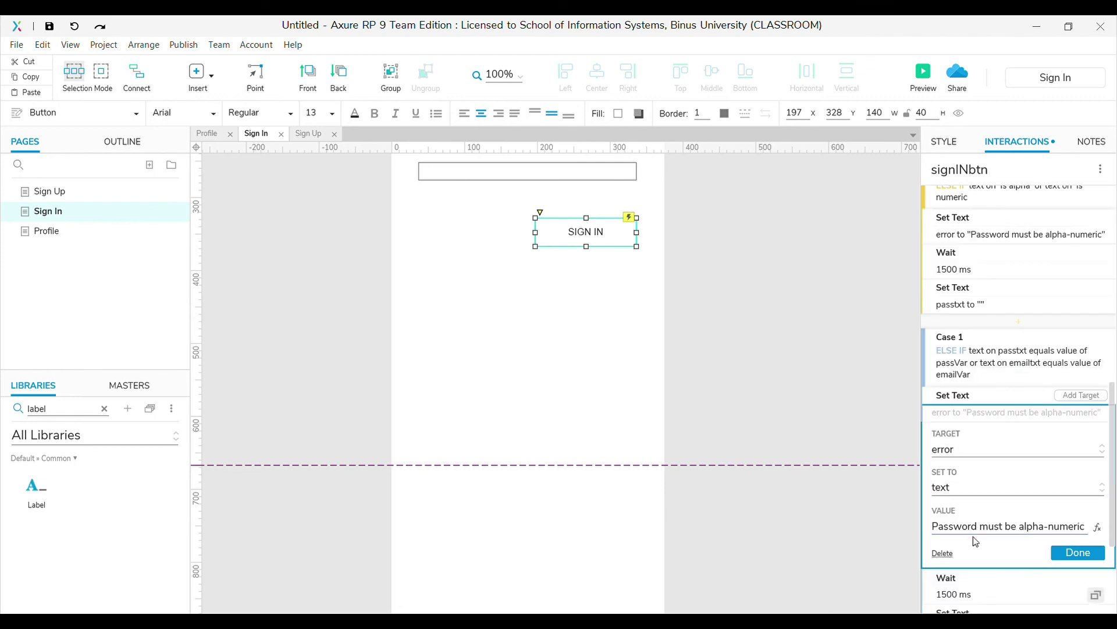
pyautogui.hotkey('ctrl', 'a')
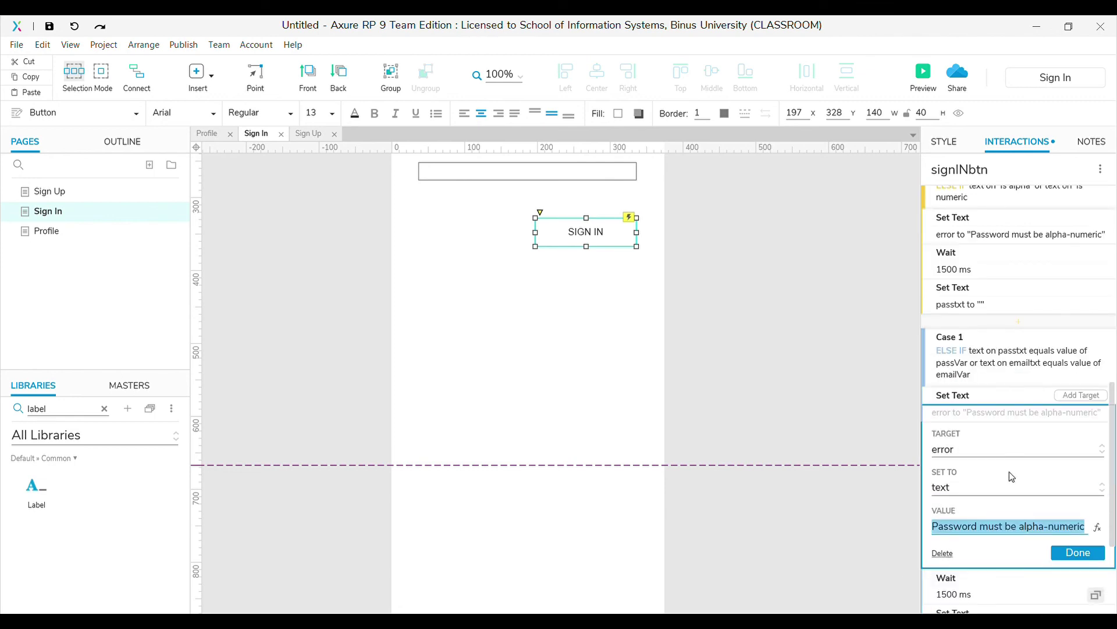
pyautogui.write('In')
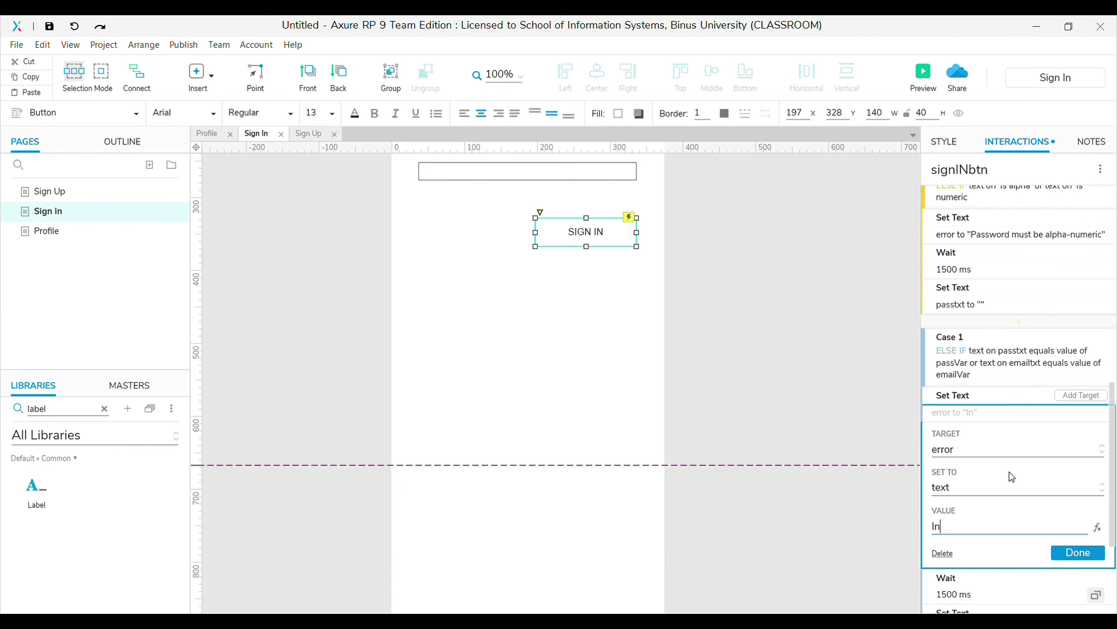
pyautogui.write('valid email or pas')
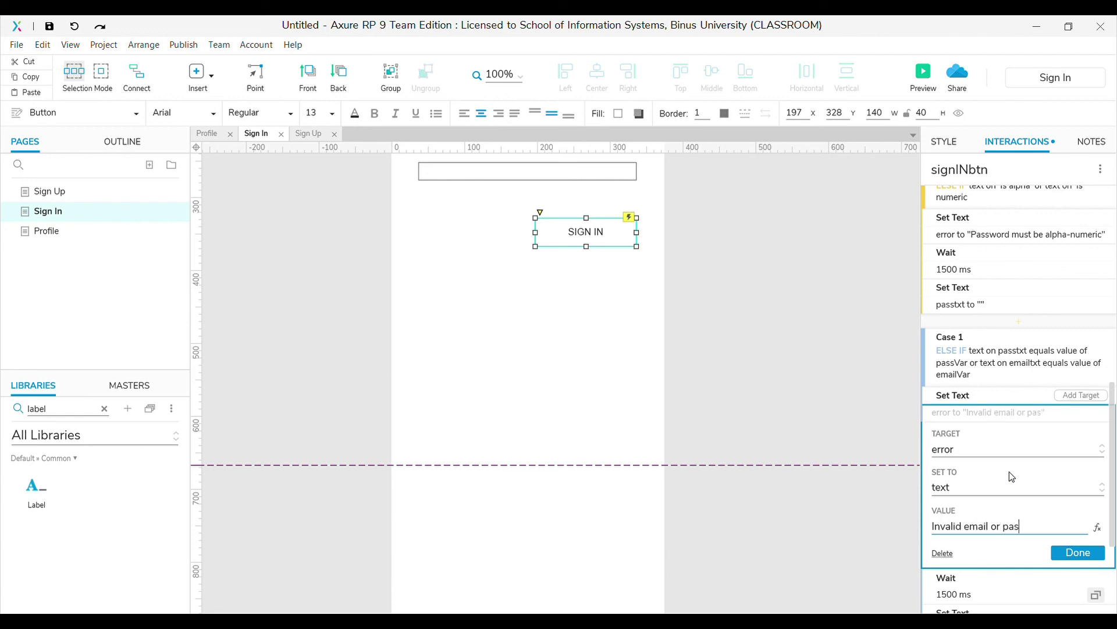
pyautogui.write('sword')
pyautogui.click(1080, 553)
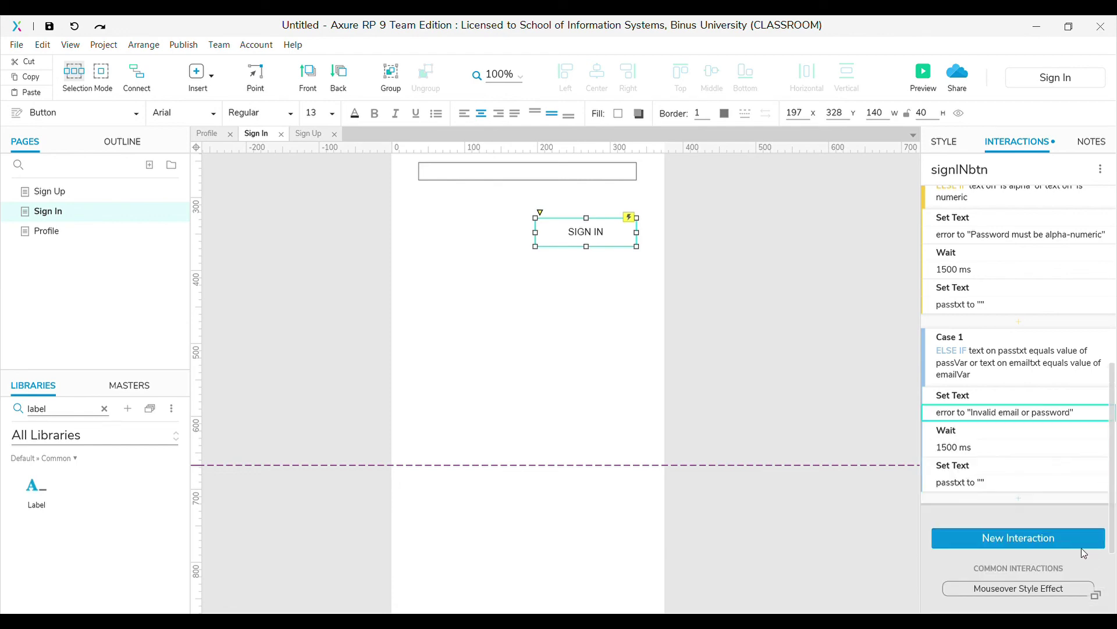
pyautogui.scroll(3, 849, 245)
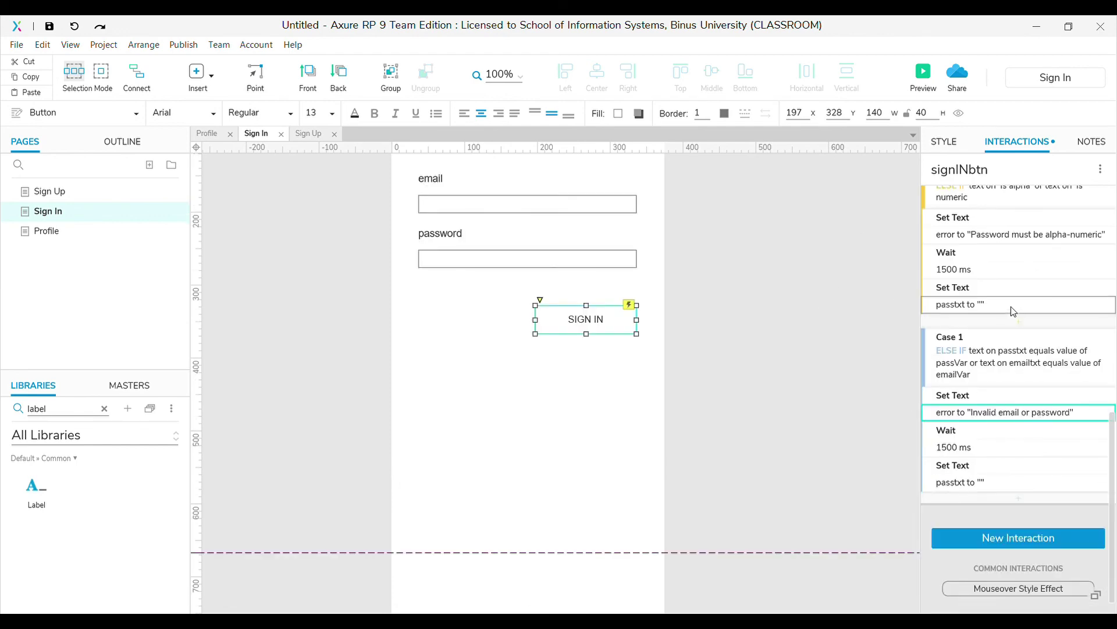
pyautogui.scroll(3, 1012, 302)
pyautogui.scroll(-5, 1001, 281)
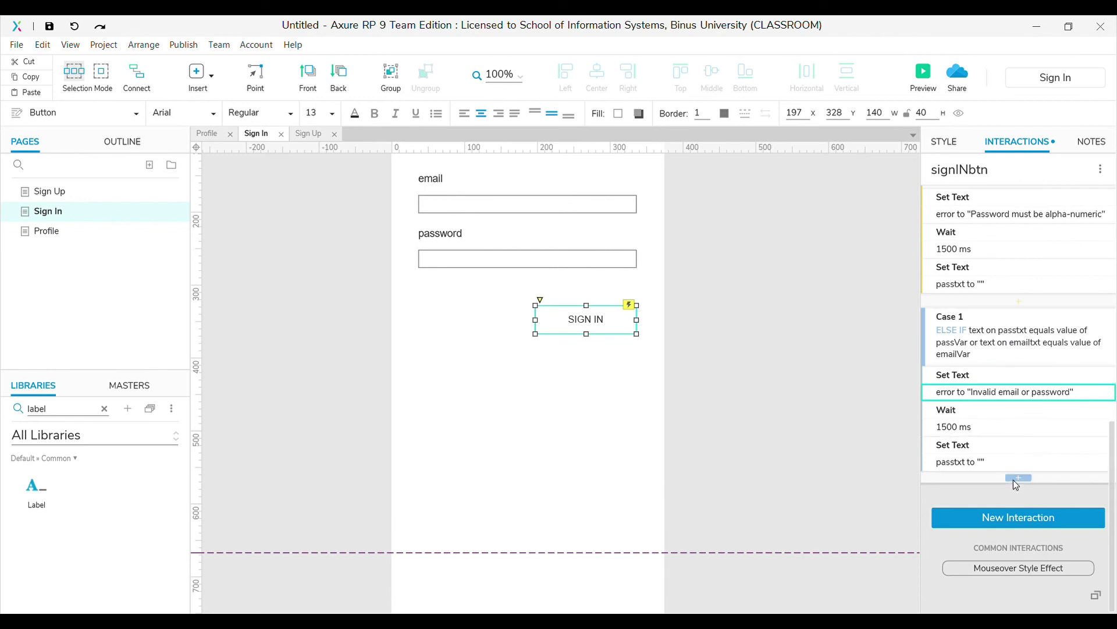
pyautogui.scroll(10, 1014, 422)
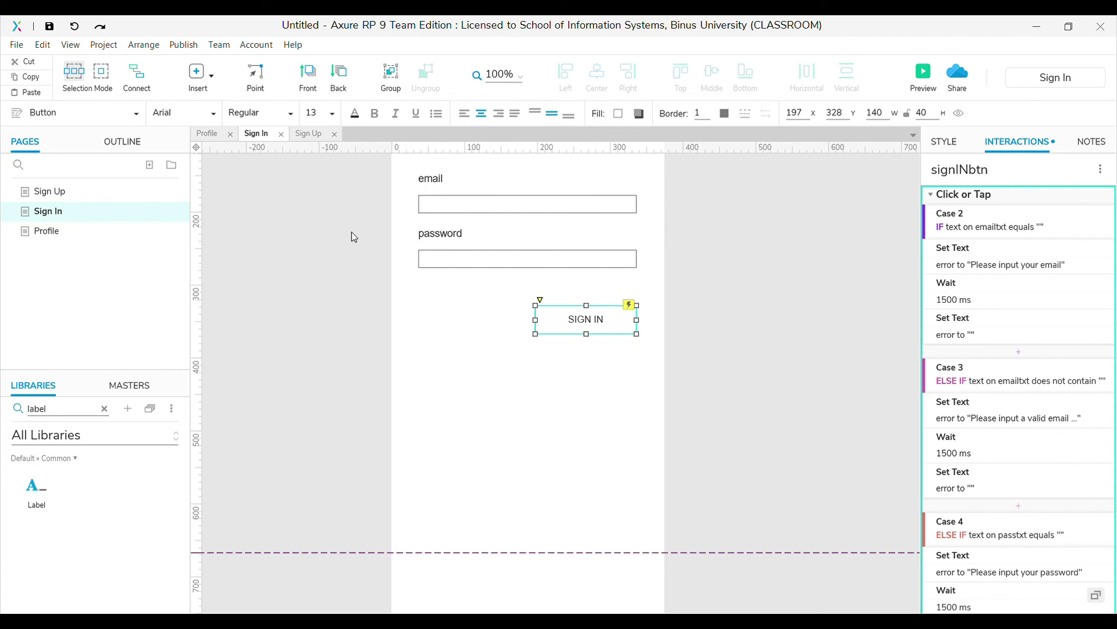
pyautogui.scroll(-10, 980, 349)
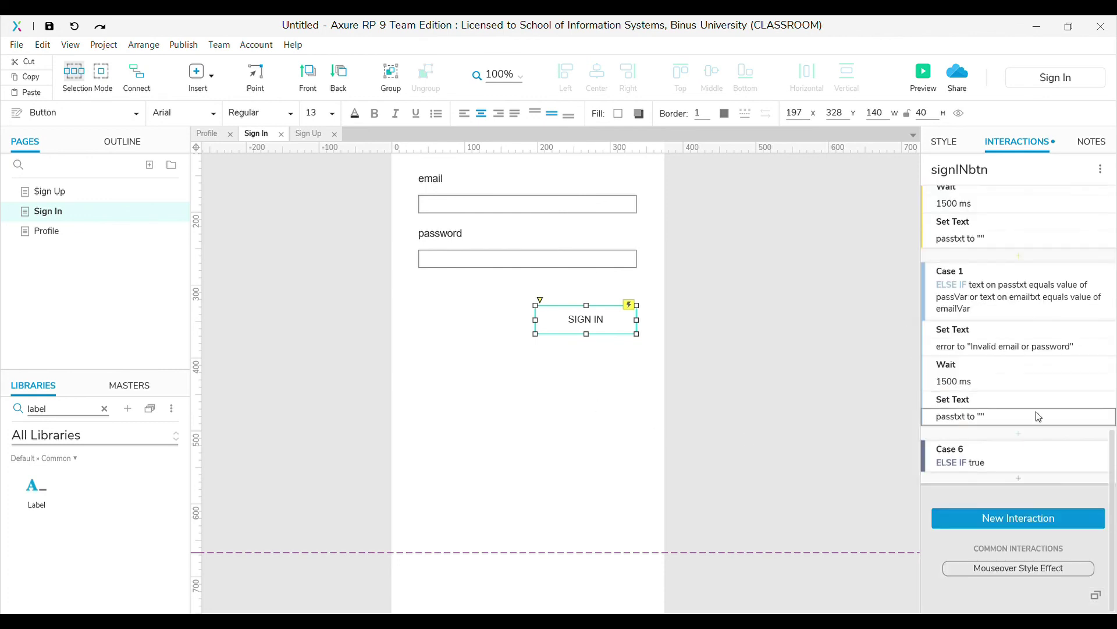
# Make catch-all Case 6 open the Profile page, then preview the prototype
pyautogui.click(1019, 479)
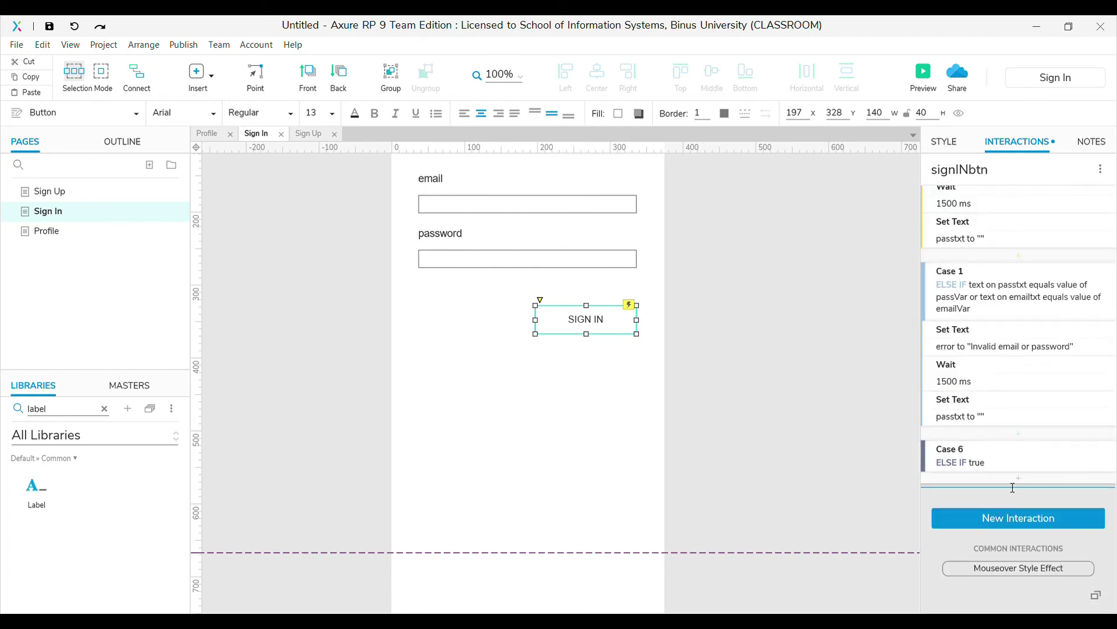
pyautogui.click(968, 519)
pyautogui.click(981, 530)
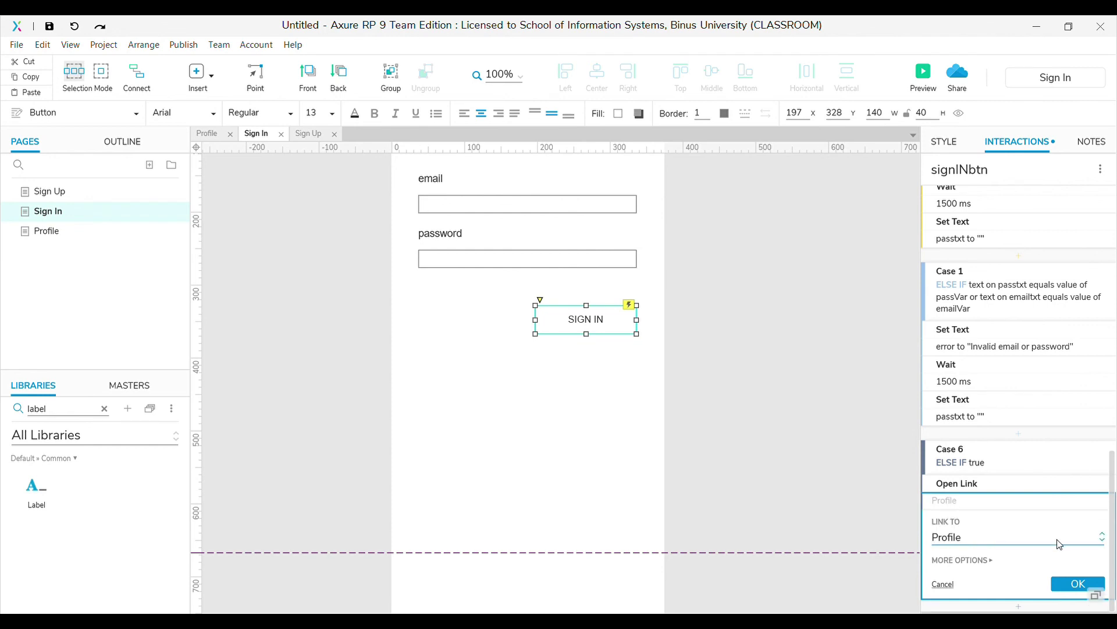
pyautogui.scroll(-2, 1057, 538)
pyautogui.click(1078, 496)
pyautogui.click(926, 79)
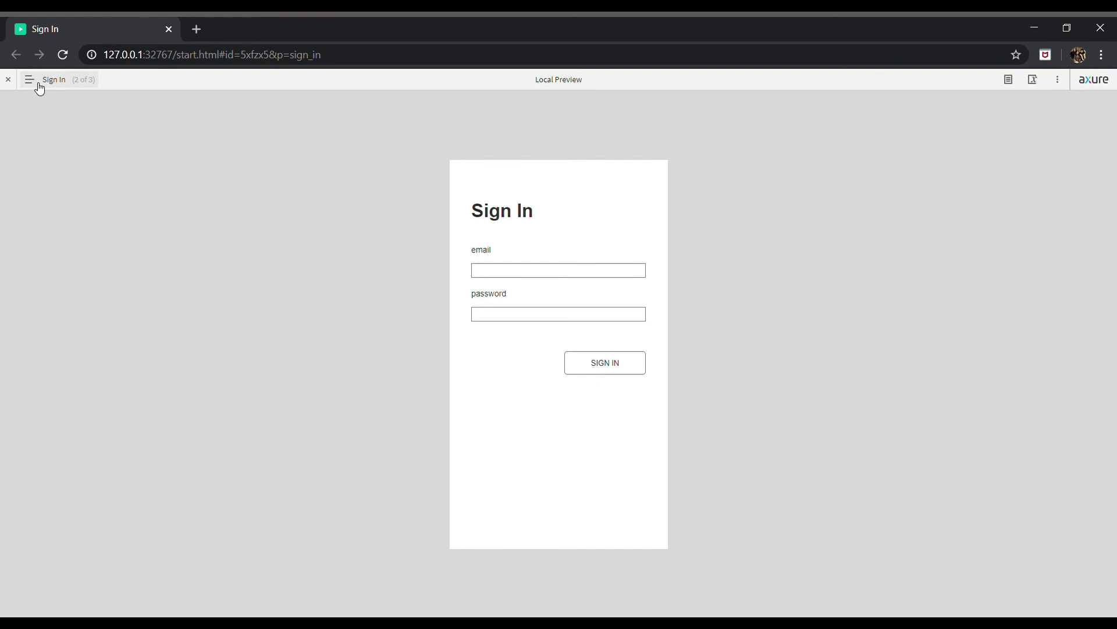
# Go to the Sign Up page and enter the test email and password
pyautogui.click(37, 84)
pyautogui.click(32, 137)
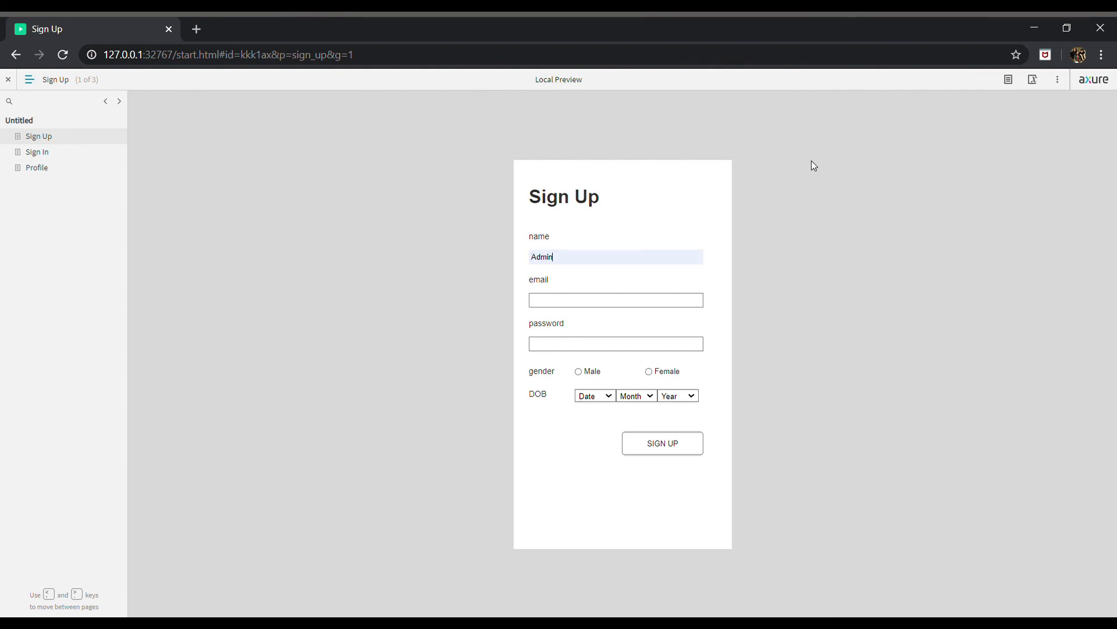
pyautogui.write('admin@gmail.comadmin123')
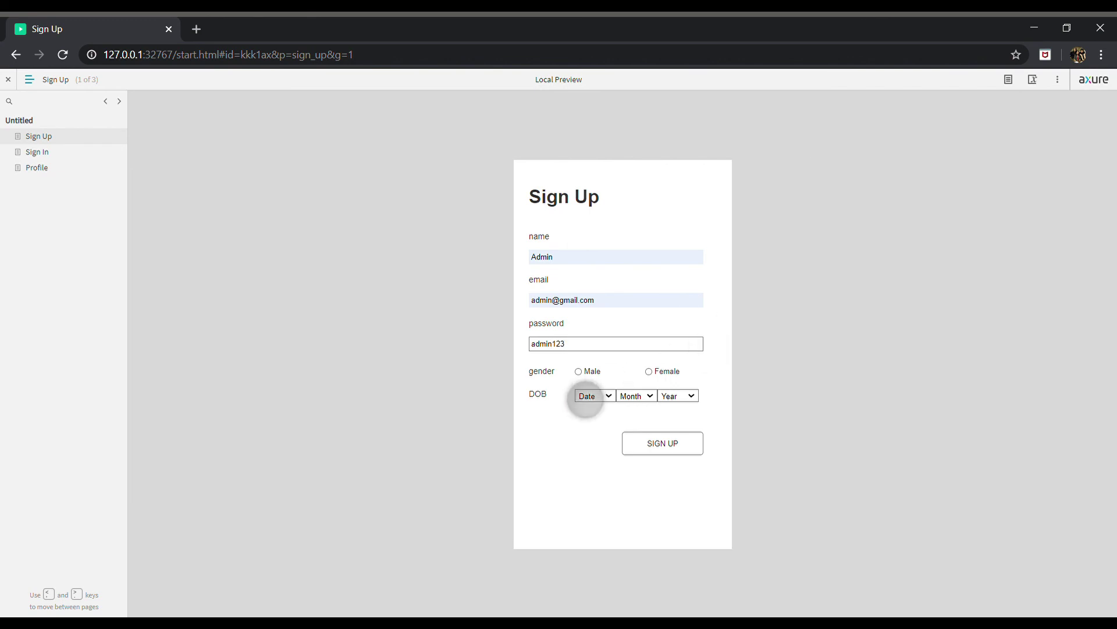
# Choose Male gender and set the date of birth to 2 January 2020
pyautogui.press('Tab')
pyautogui.press('space')
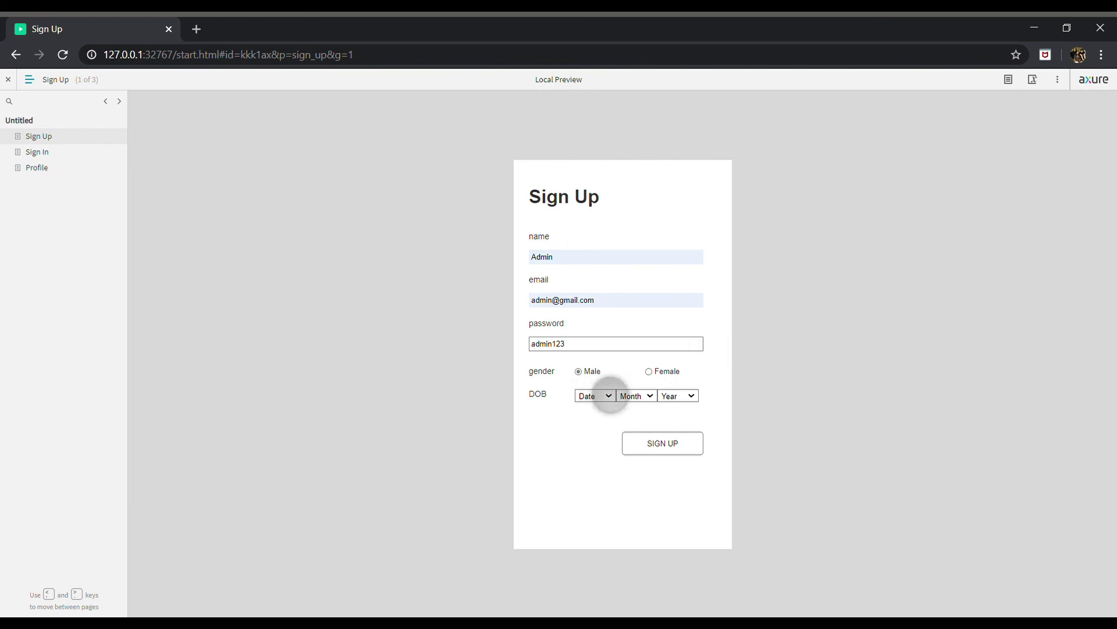
pyautogui.press('Tab')
pyautogui.write('2')
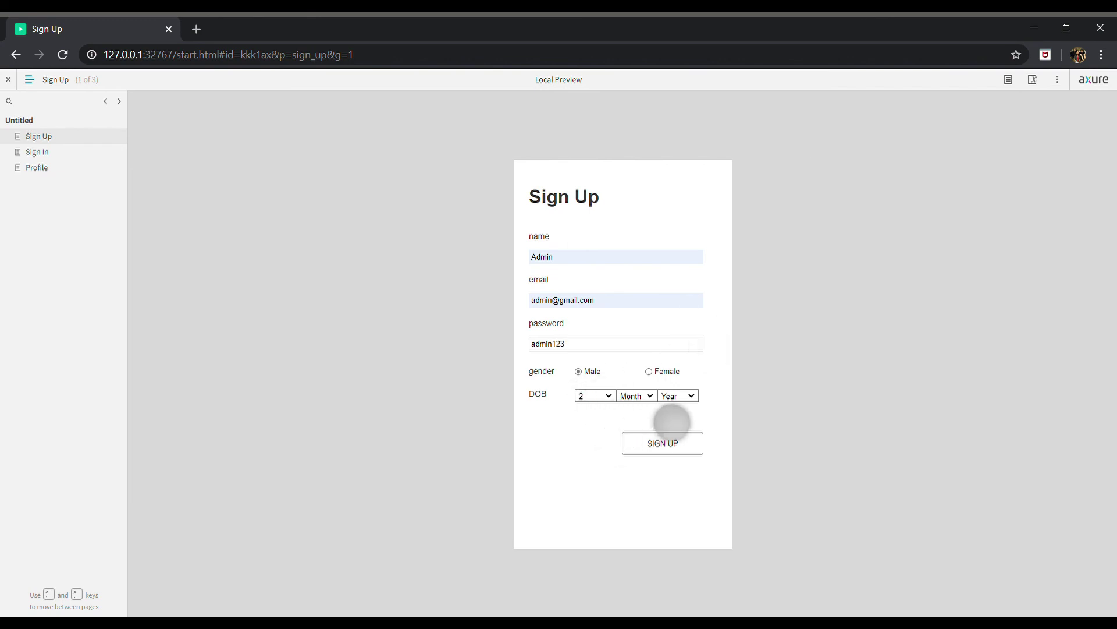
pyautogui.press('Tab')
pyautogui.write('j')
pyautogui.press('Tab')
pyautogui.write('2020')
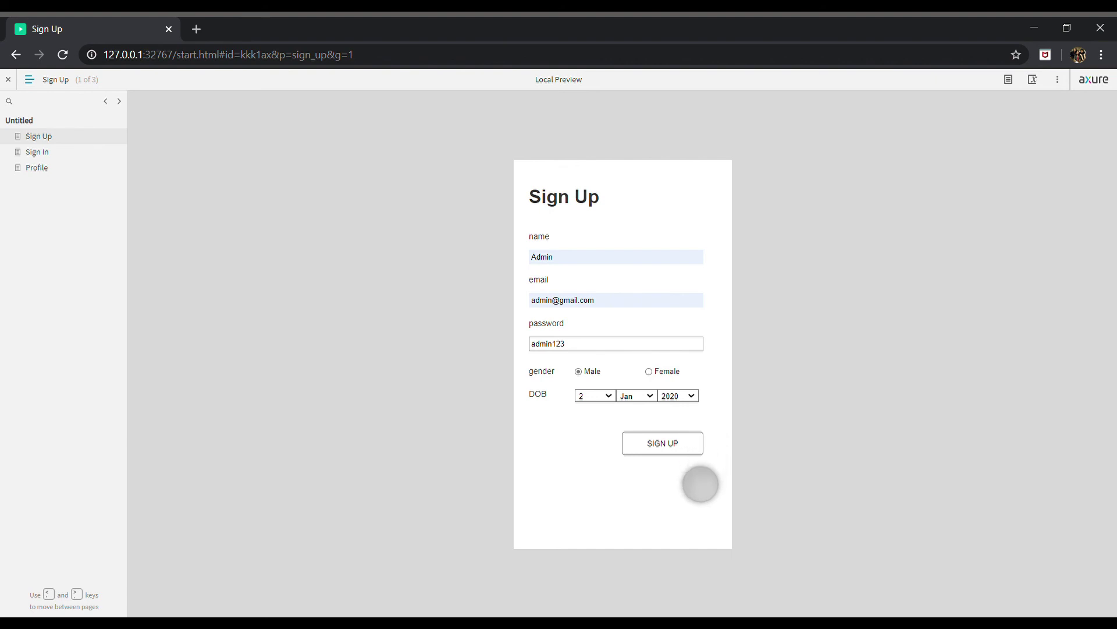
# Submit the sign-up form and go to the Profile page
pyautogui.click(671, 448)
pyautogui.click(596, 207)
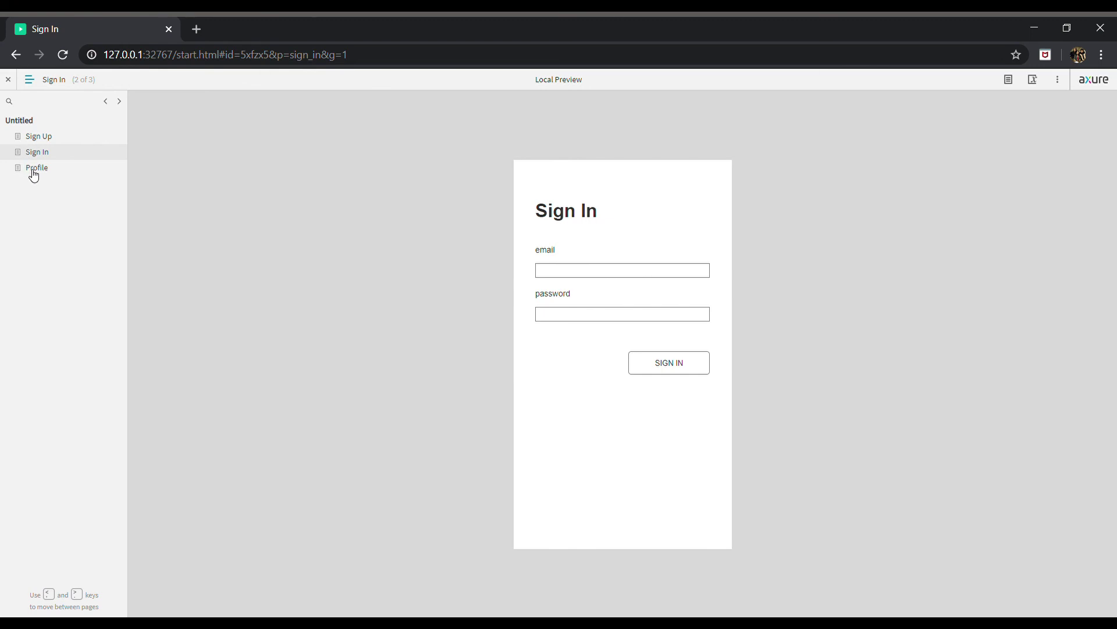
pyautogui.click(34, 169)
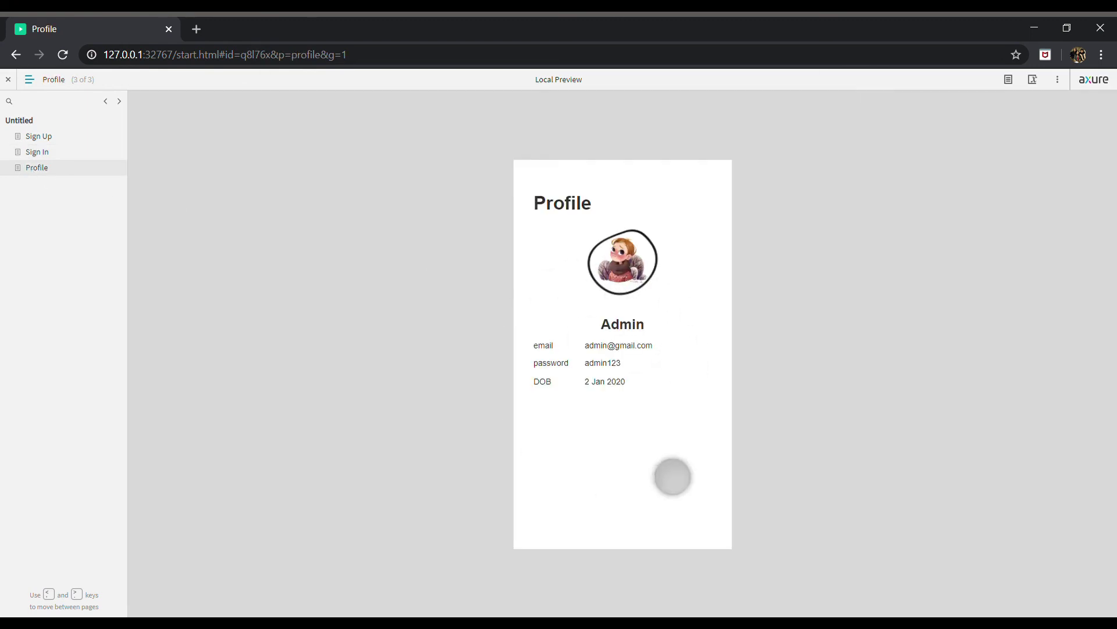
# On the Sign In page, autofill the test account's email address
pyautogui.click(48, 155)
pyautogui.write('admin')
pyautogui.press('Down')
pyautogui.press('Return')
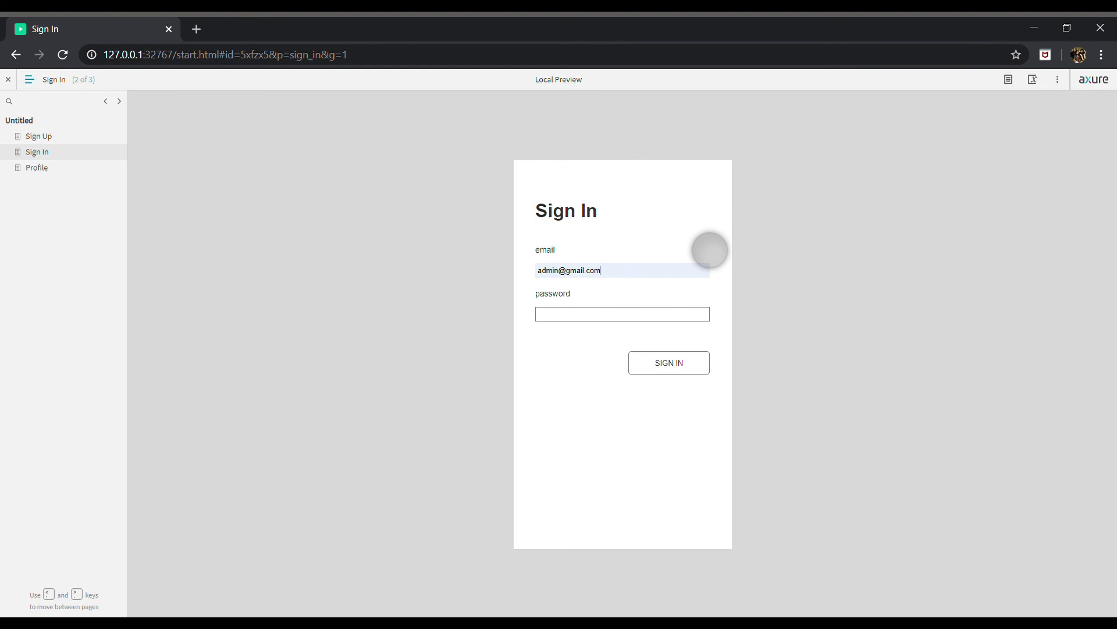
pyautogui.press('Tab')
# Sign in with a wrong password to show 'Invalid email or password', then correct it
pyautogui.write('admin1')
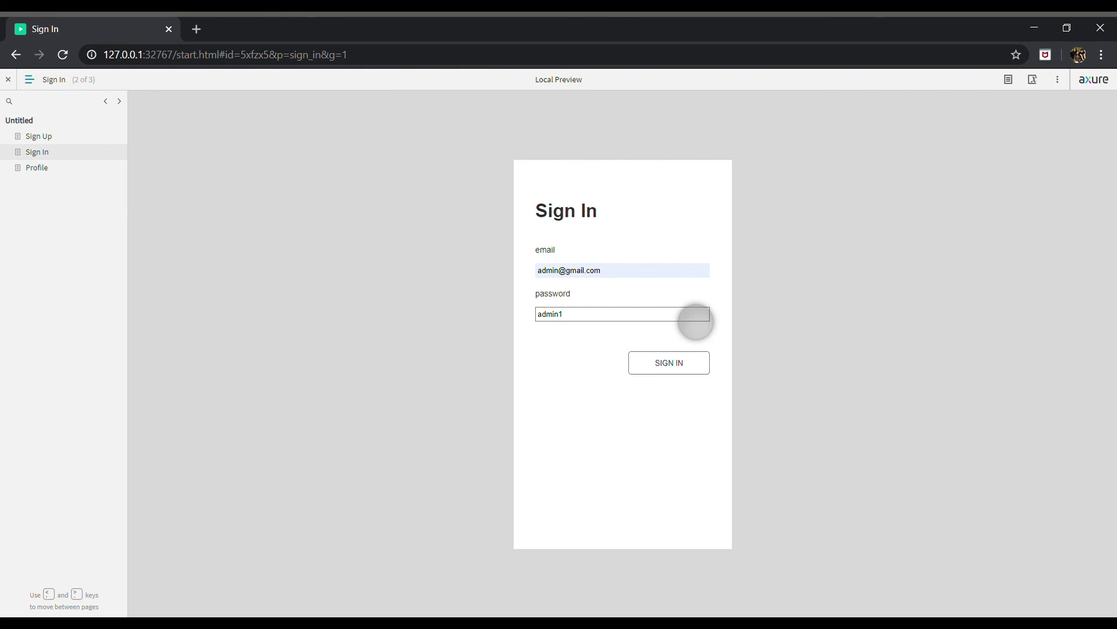
pyautogui.click(698, 372)
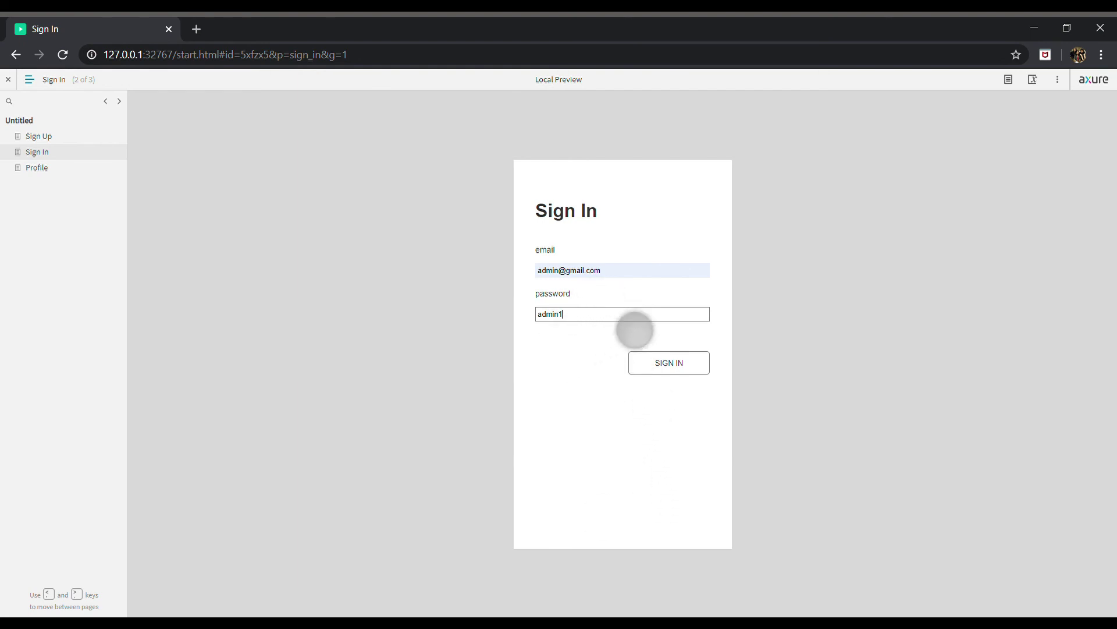
pyautogui.write('23')
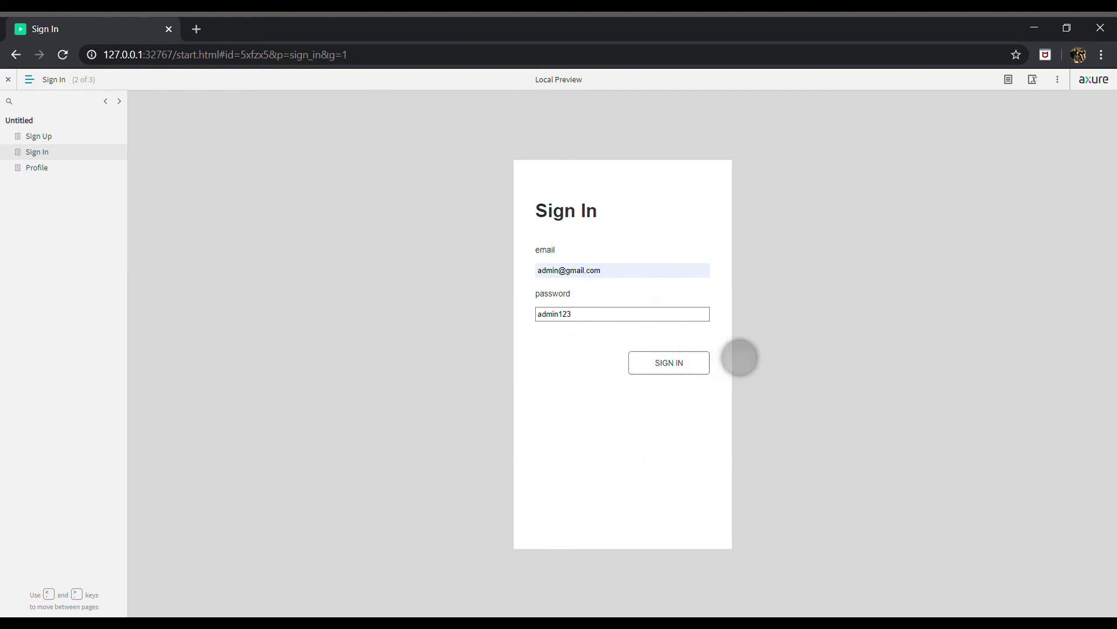